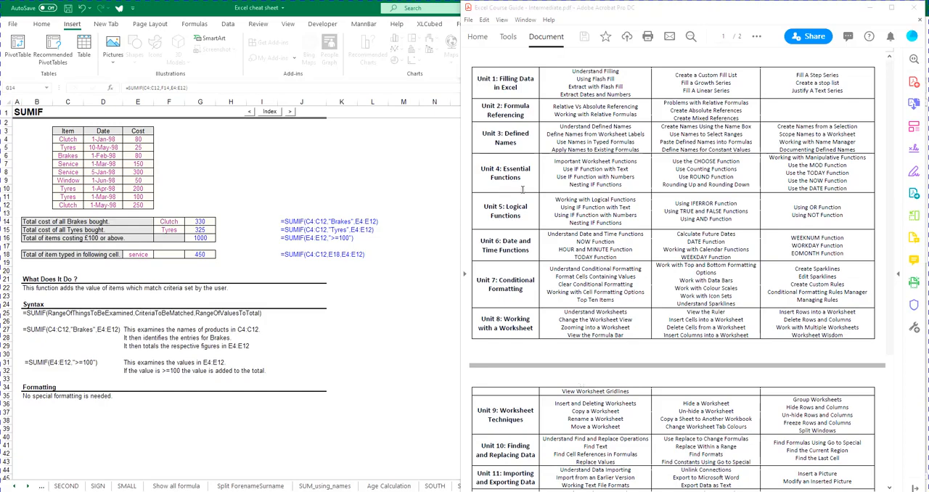
Examine the SUMIF formula in G14, focusing on its criteria argument
left_click(398, 237)
left_click(262, 204)
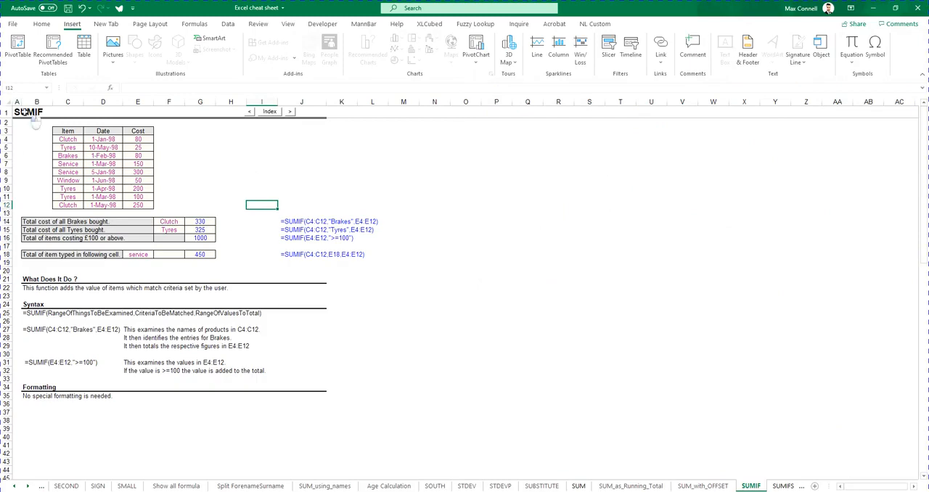
left_click(149, 230)
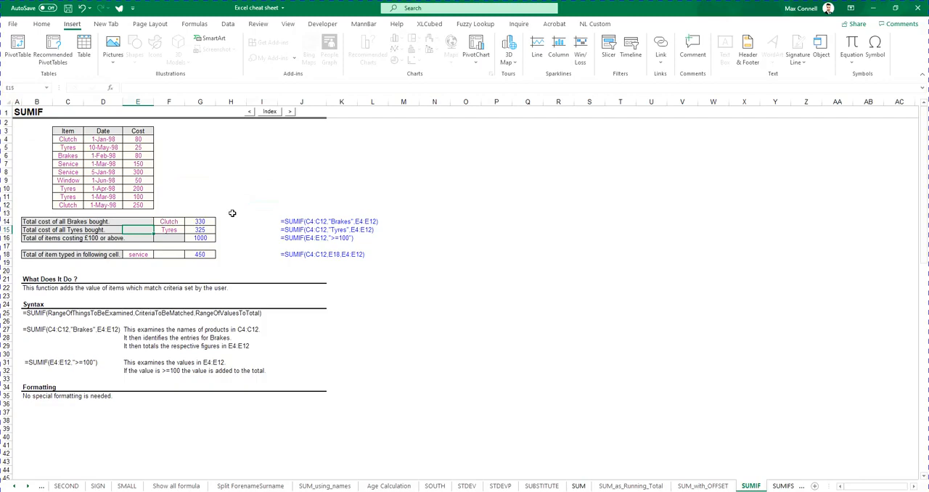
double_click(205, 221)
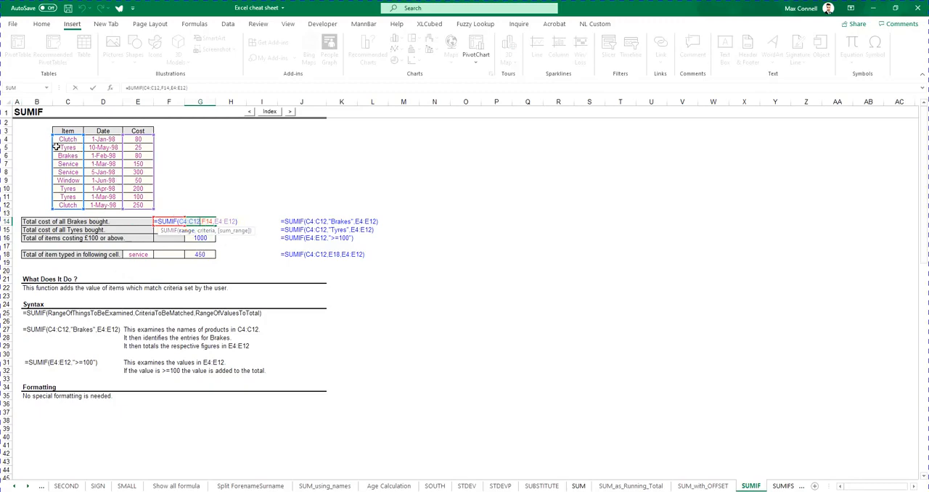
left_click(202, 232)
key("ctrl+Return")
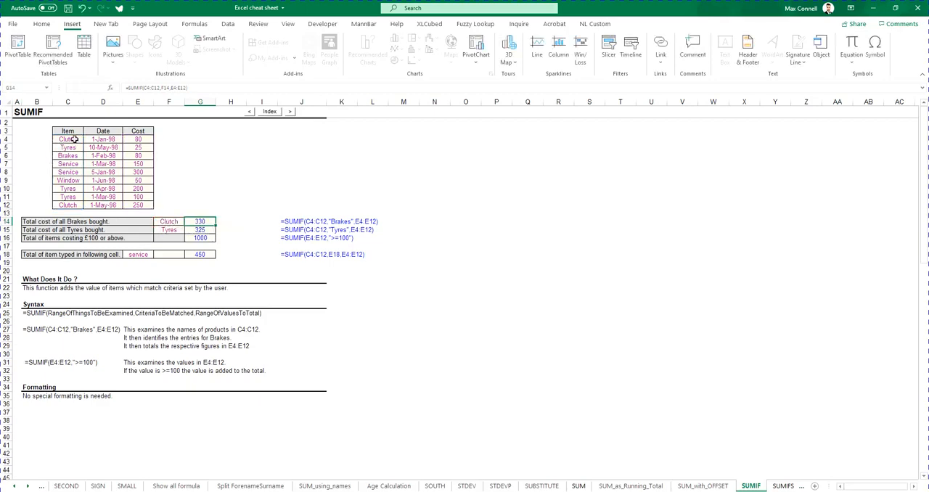
Add conditional formatting to items C4:C12 that marks text containing Clutch with Light Red Fill with Dark Red Text
left_click_drag(68, 141, 69, 206)
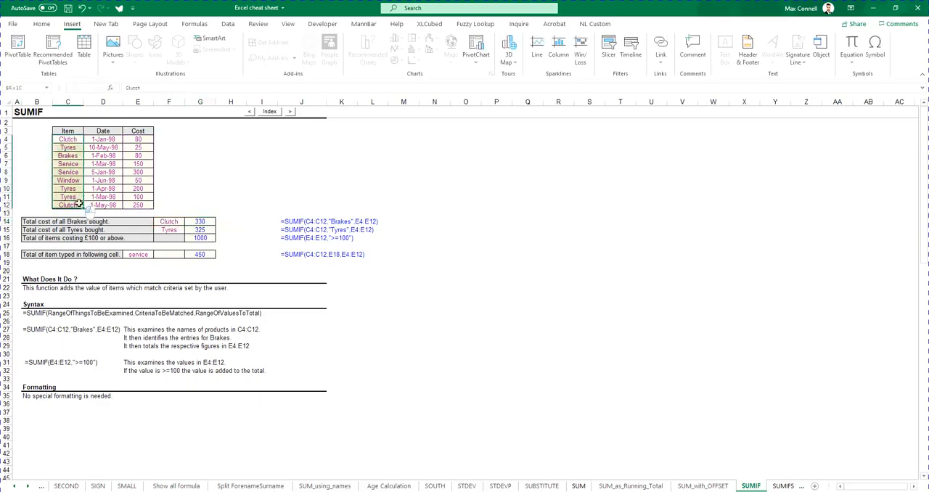
left_click(41, 24)
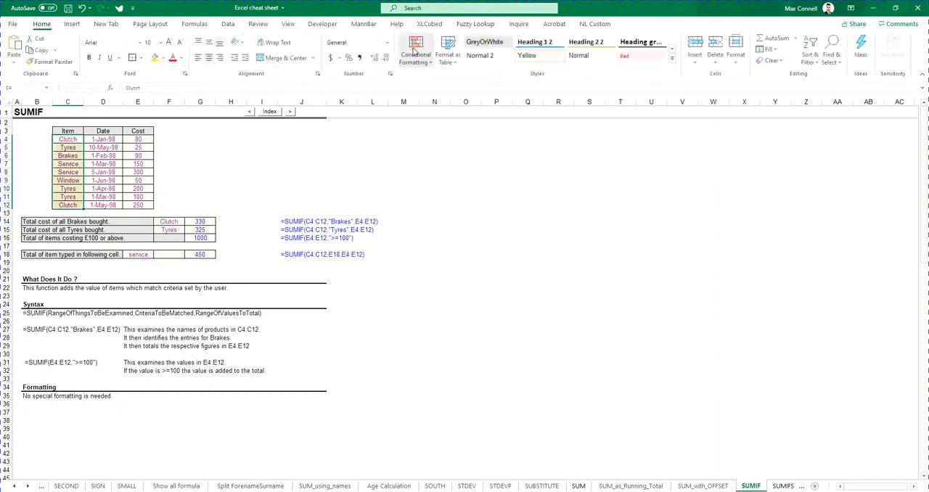
left_click(415, 50)
mouse_move(465, 81)
left_click(536, 177)
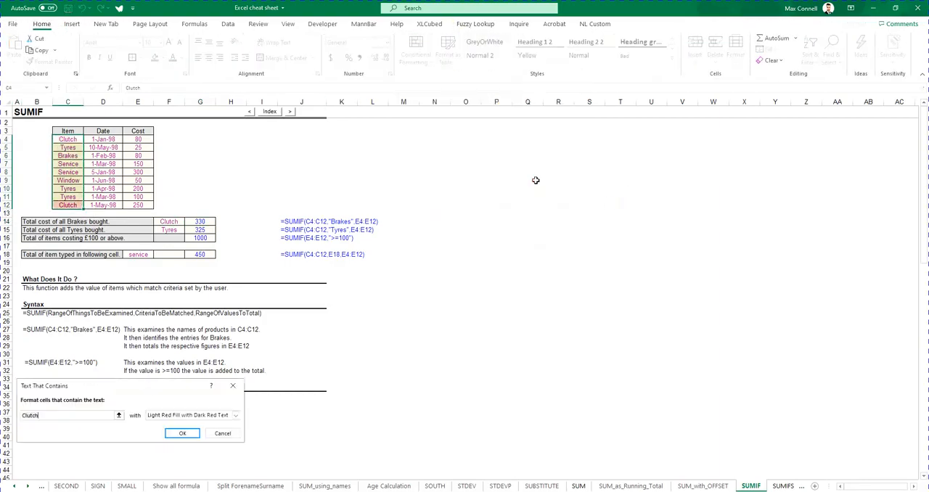
key("Return")
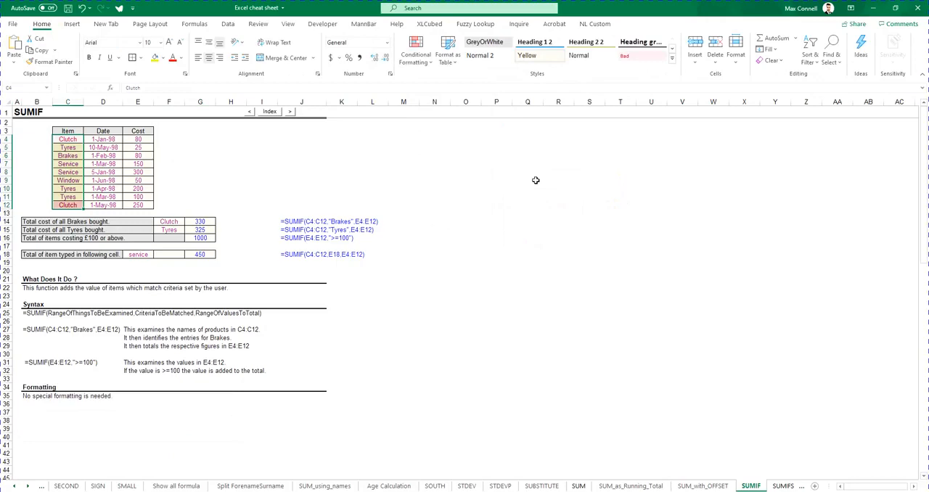
left_click(58, 142)
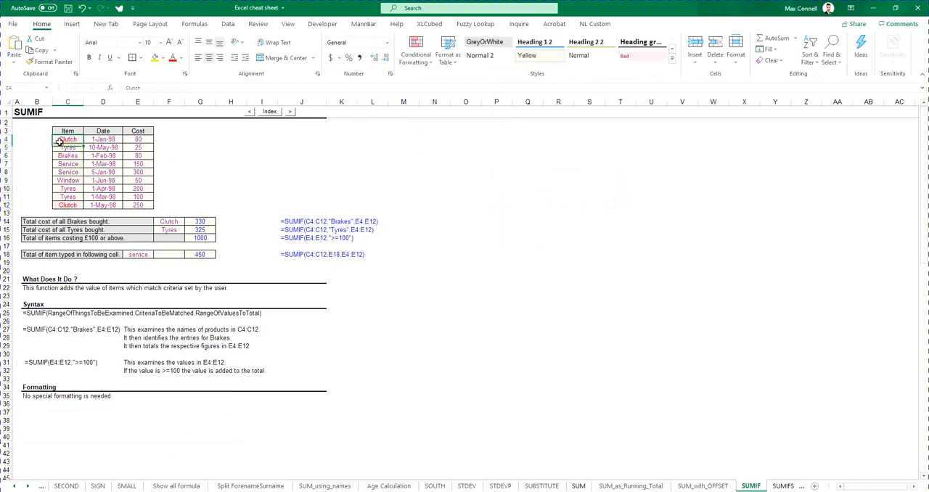
Check the sum range in G14's formula and highlight the two Clutch costs in E4 and E12 in light red
double_click(200, 221)
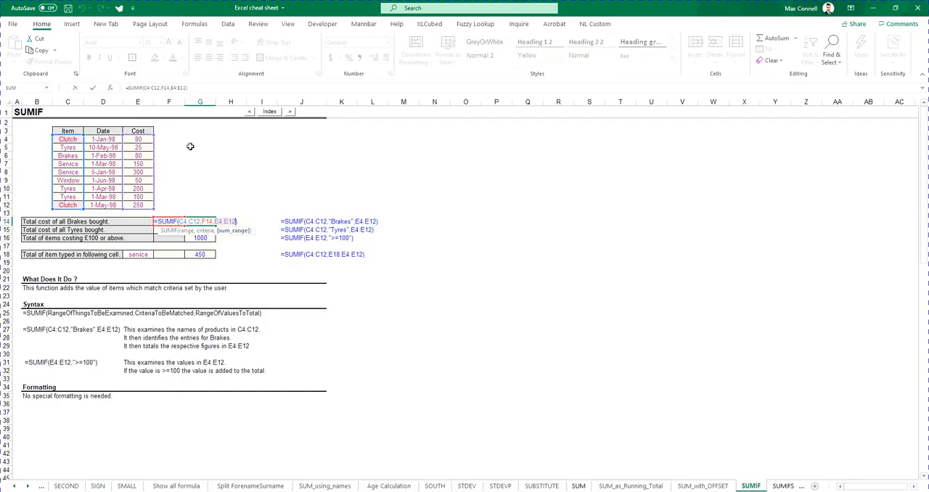
key("ctrl+Return")
left_click_drag(140, 138, 137, 204)
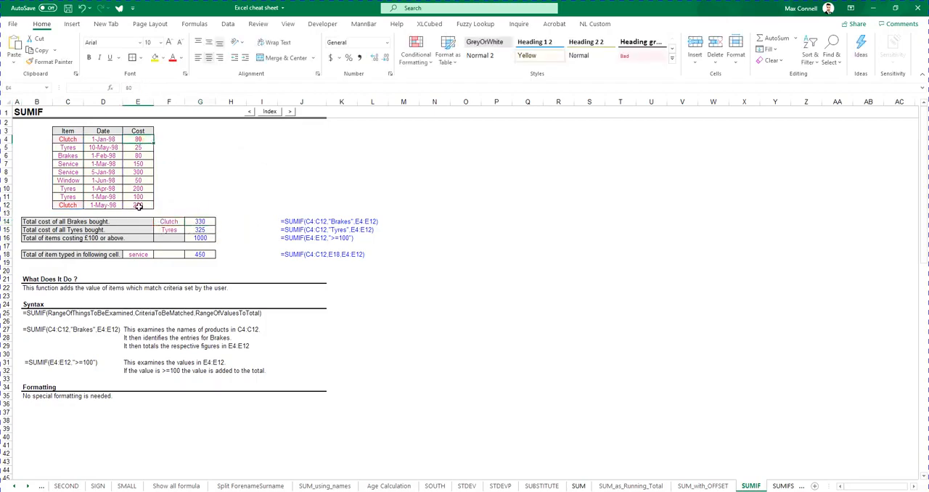
left_click(401, 179)
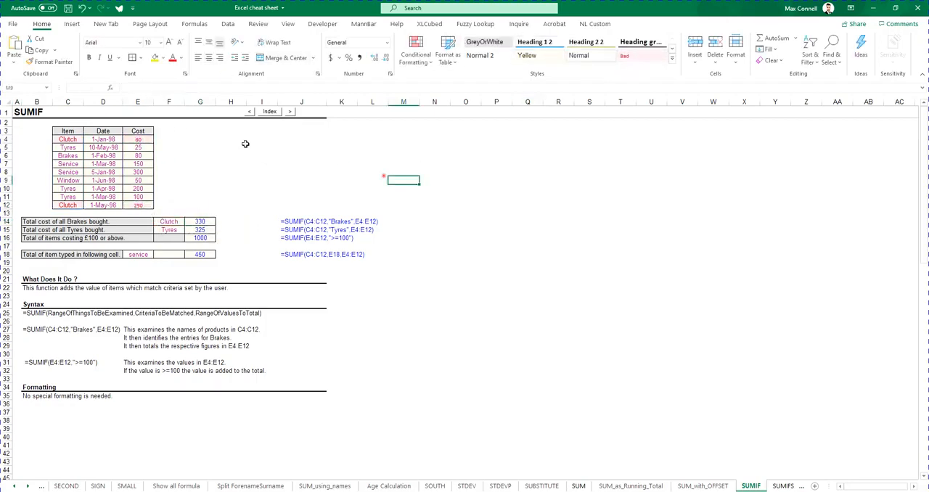
left_click(230, 139)
left_click(136, 205)
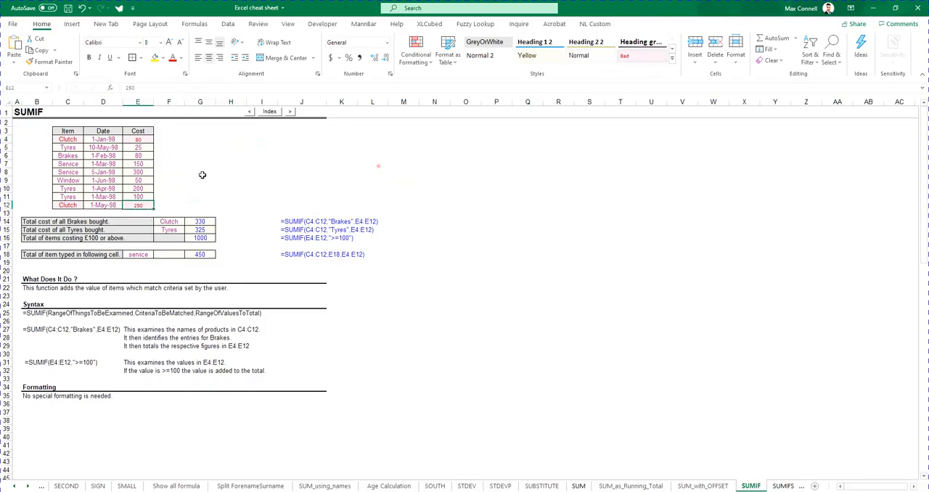
left_click(141, 137)
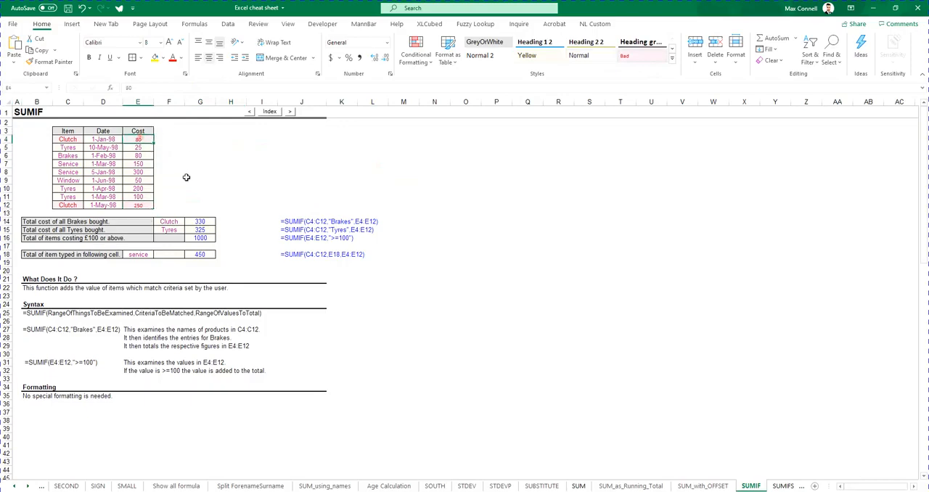
left_click(137, 206, "ctrl")
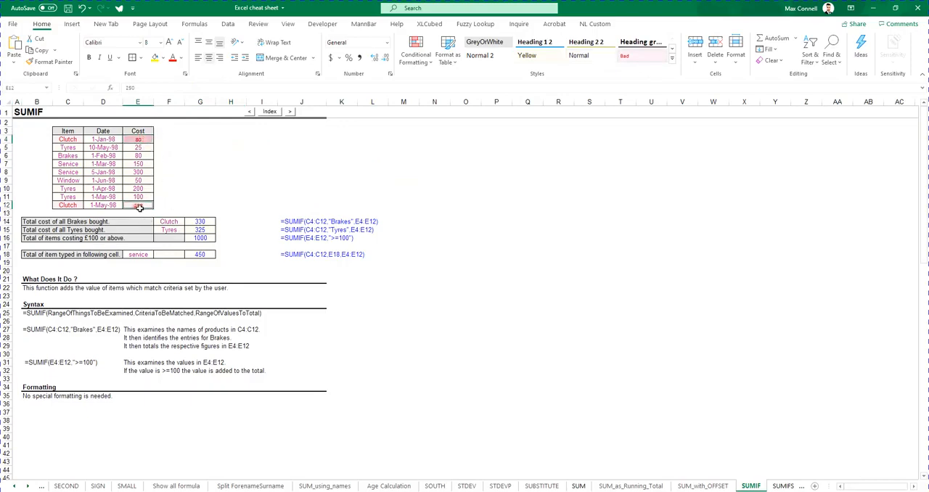
Inspect the range and sum_range arguments of the SUMIF formula in G14 without changing it
double_click(197, 221)
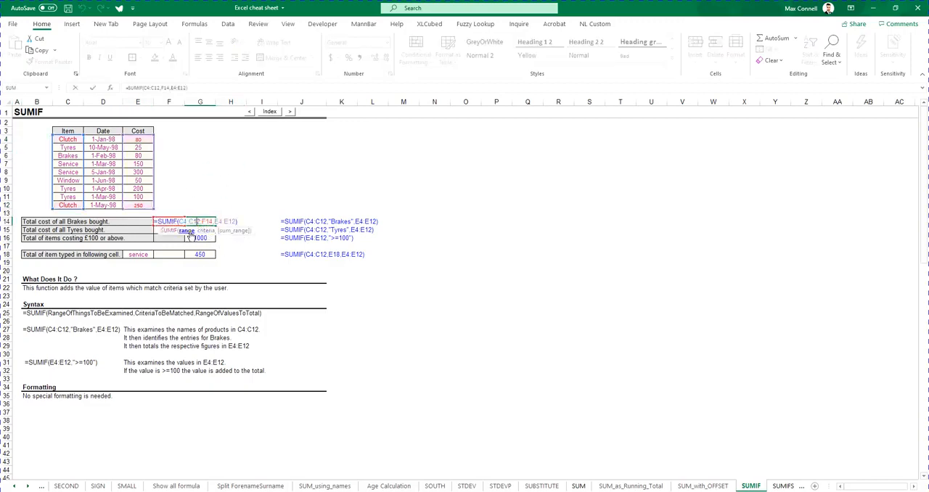
left_click(184, 231)
left_click(233, 231)
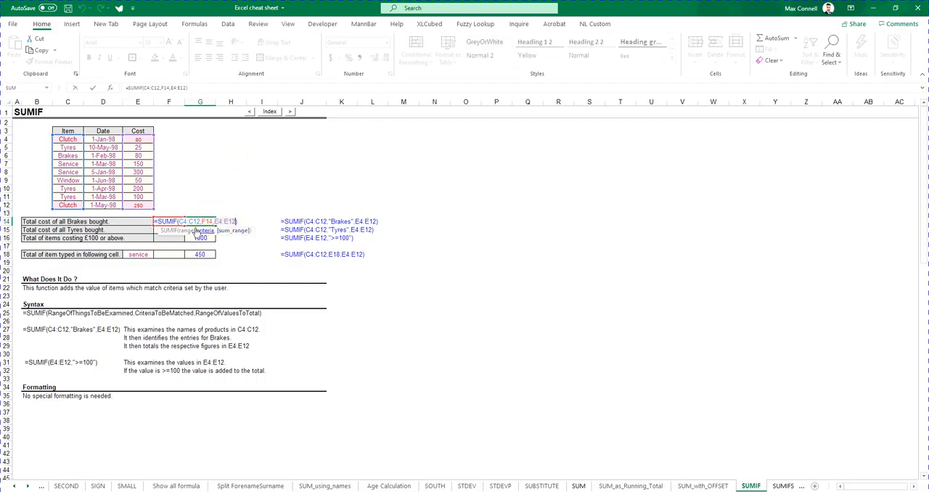
left_click(186, 231)
key("Escape")
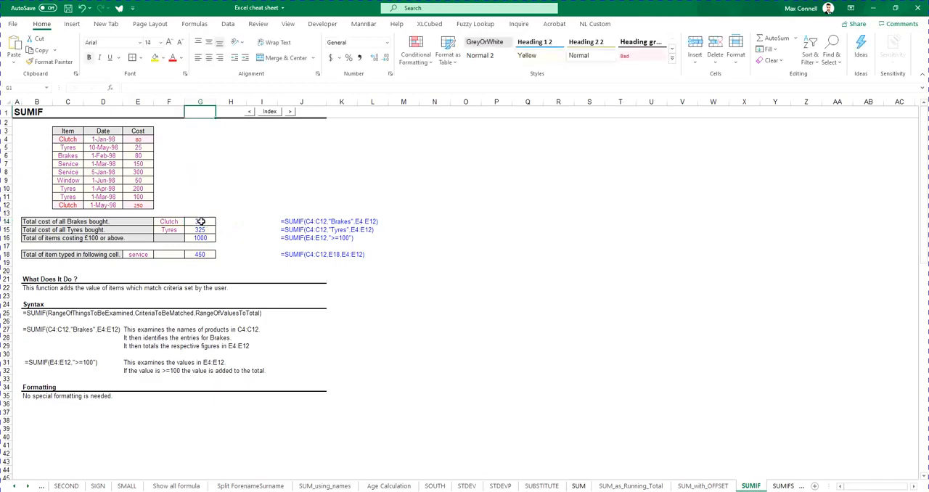
Try an absolute $F$14 criteria reference in G14's SUMIF formula and revert the change
double_click(201, 222)
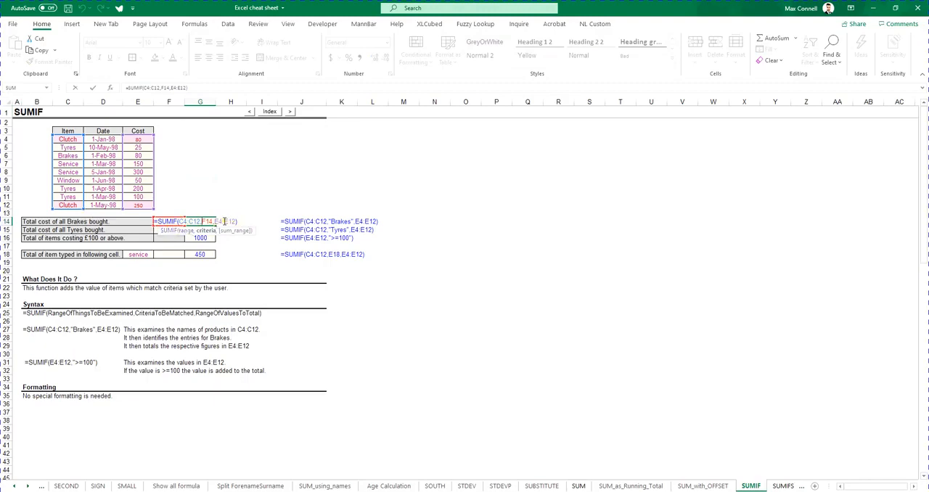
left_click(163, 88)
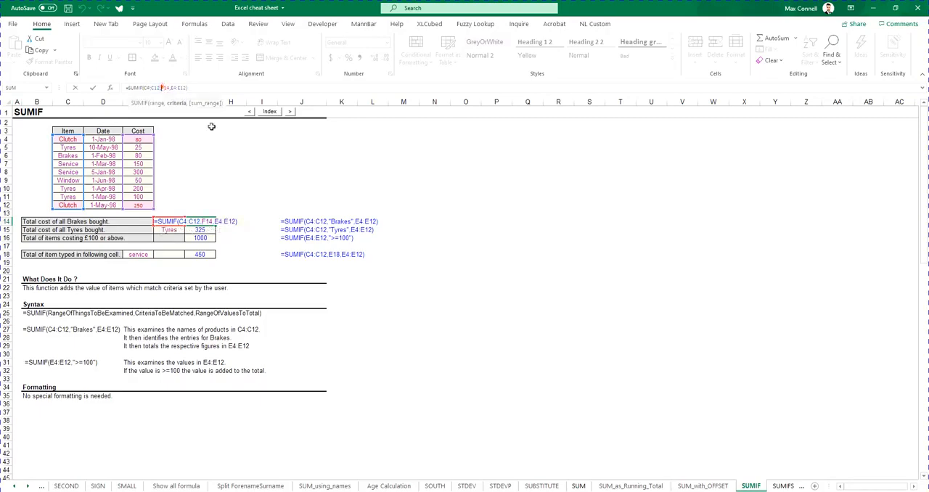
type("$")
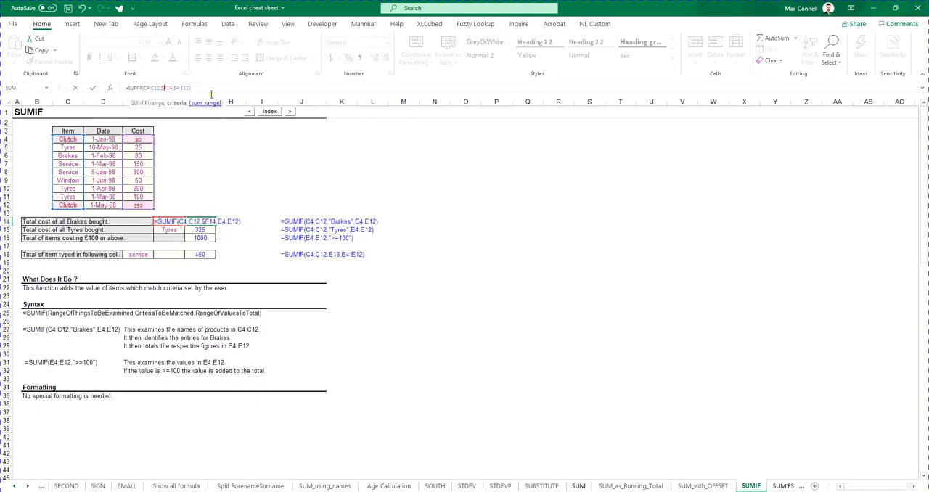
left_click(167, 87)
type("$")
key("ctrl+Return")
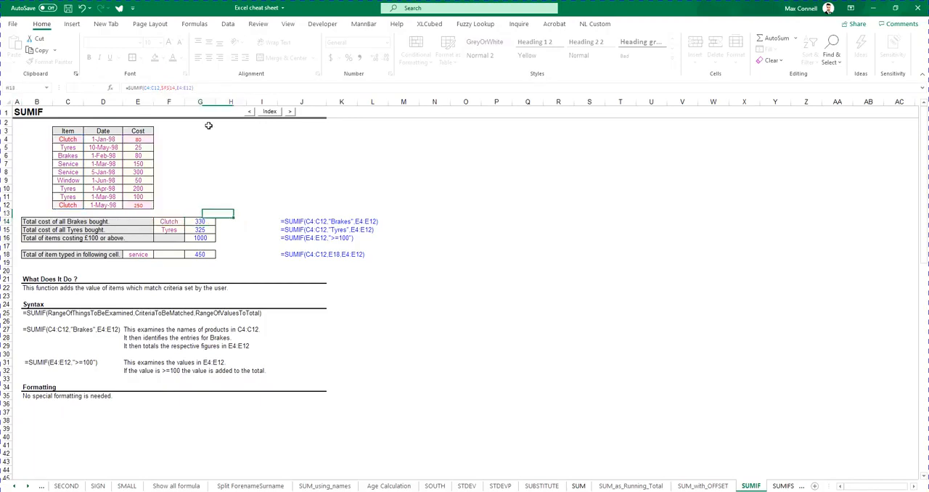
key("Escape")
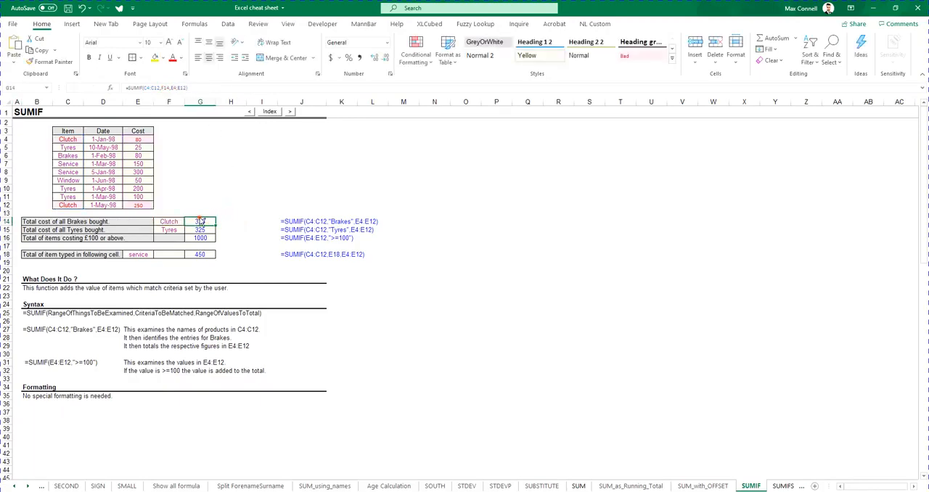
Examine the reference chart below the SUMIF notes that explains $A$2, A$2 and $A2 behaviour when copied
scroll(199, 221, "down", 11)
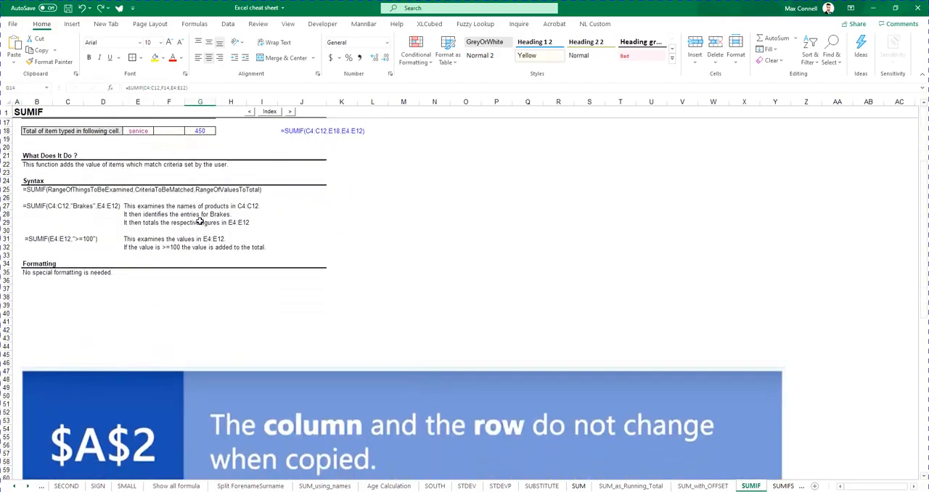
scroll(246, 204, "down", 5)
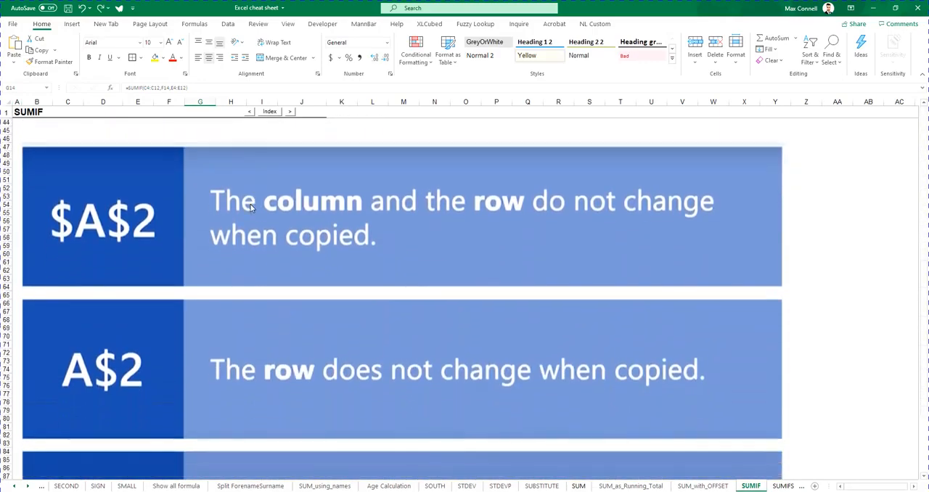
scroll(281, 242, "down", 2)
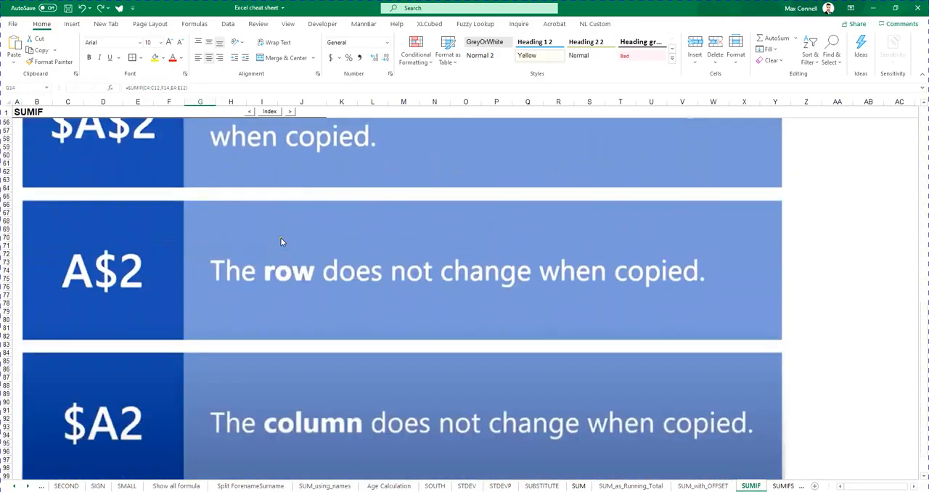
scroll(281, 230, "down", 2)
scroll(280, 230, "up", 3)
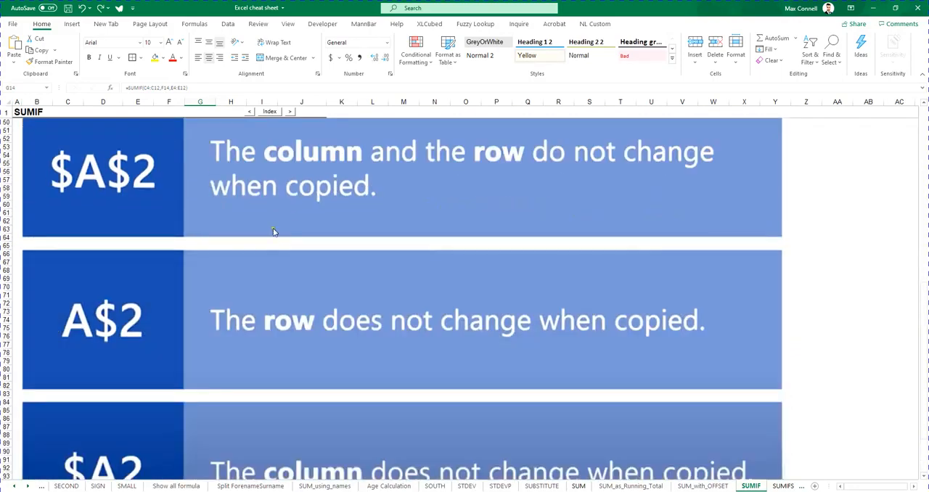
scroll(273, 227, "up", 1)
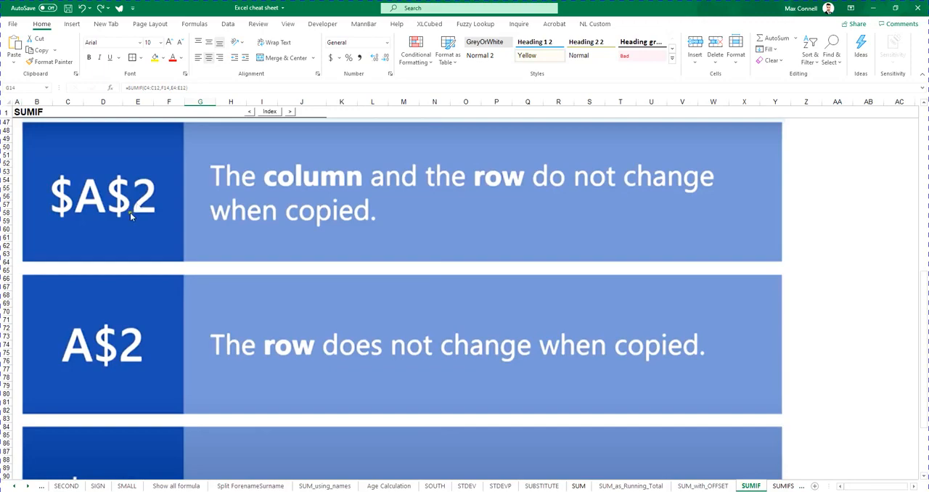
scroll(102, 290, "down", 3)
scroll(194, 316, "up", 18)
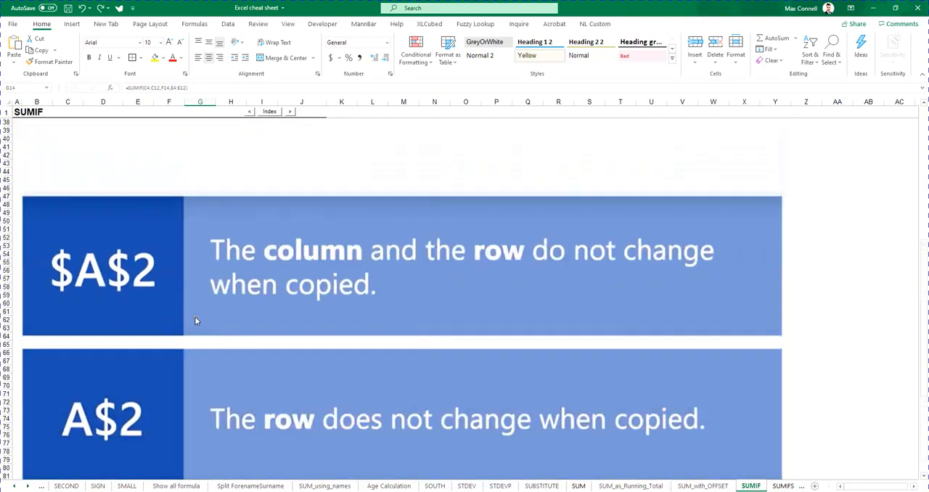
Review the relative cell references across the whole SUMIF formula in G14
left_click(261, 213)
double_click(201, 222)
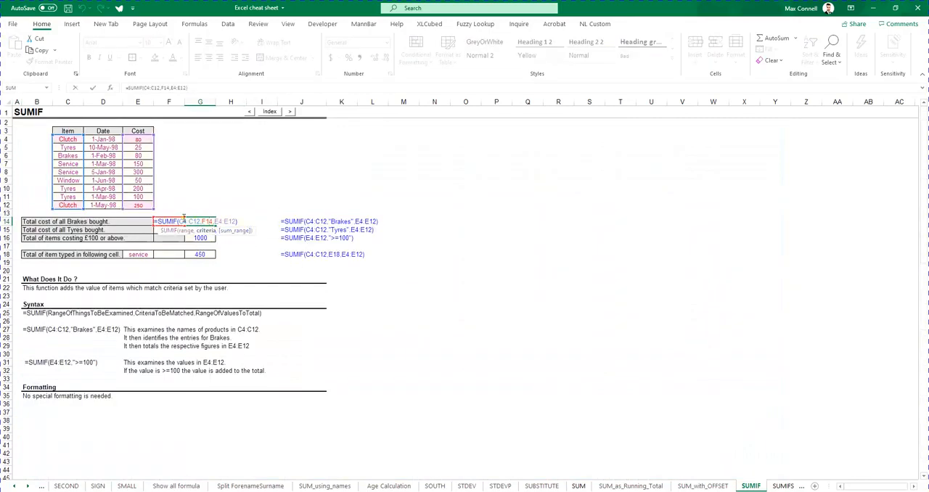
left_click_drag(184, 219, 247, 229)
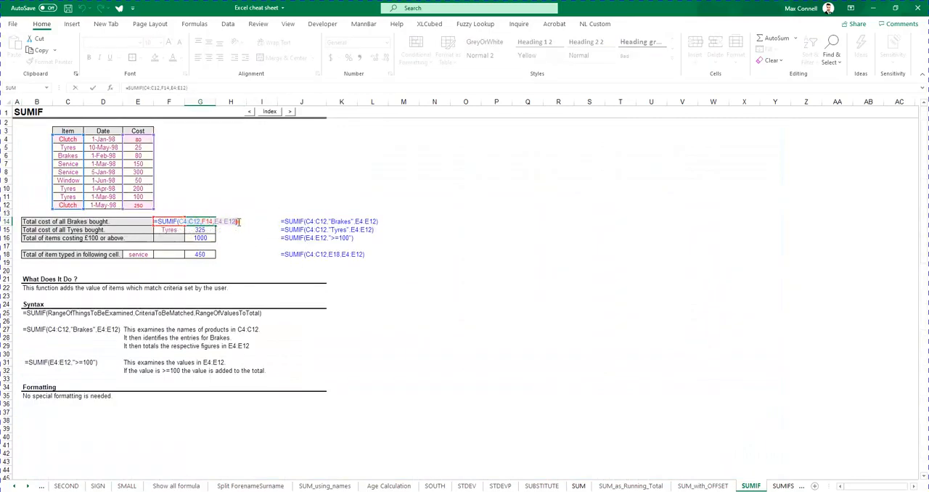
key("Escape")
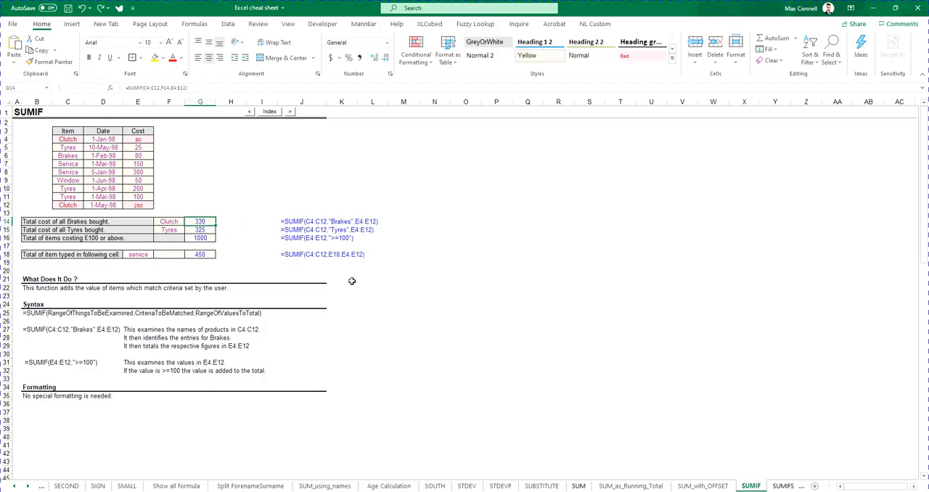
Copy the G14 SUMIF formula into H14 and inspect how its relative references shift
key("ctrl+c")
key("Right")
key("ctrl+v")
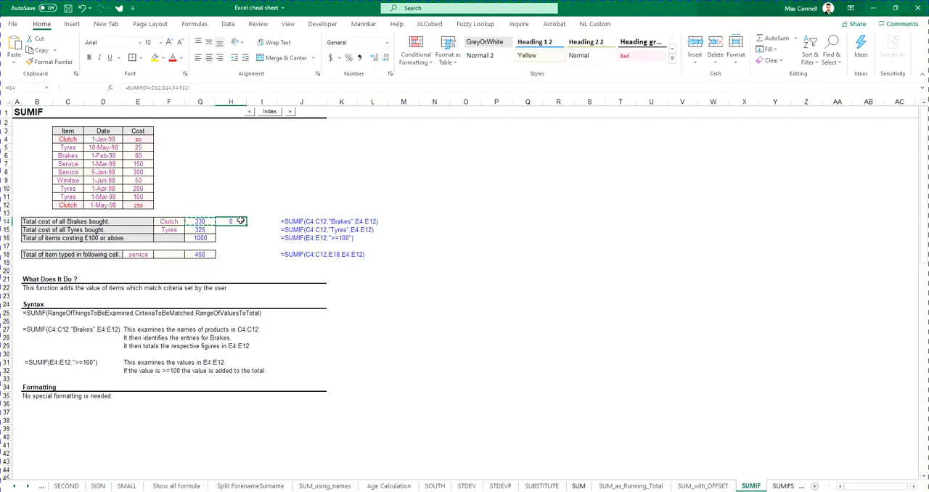
key("Escape")
double_click(236, 221)
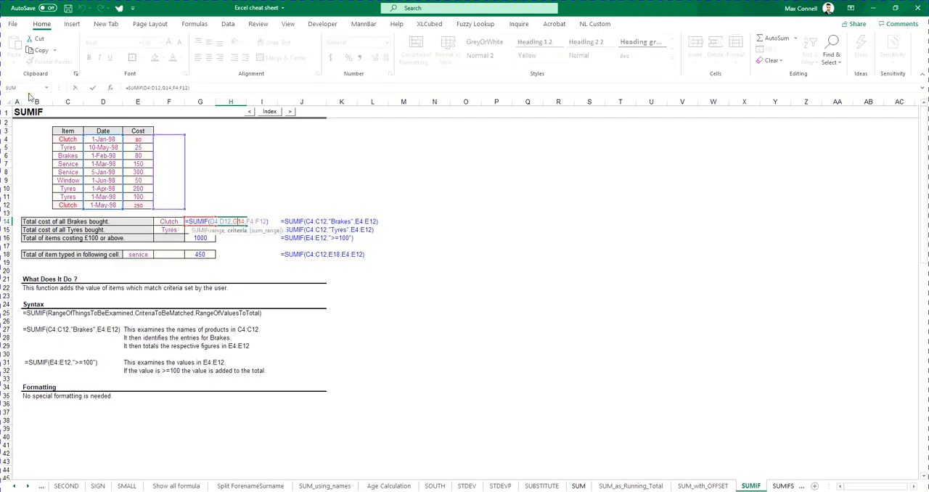
key("Escape")
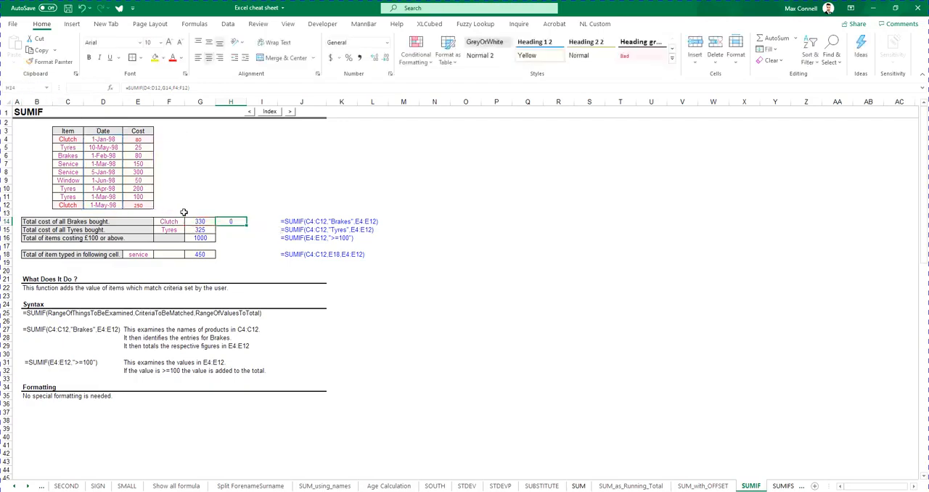
Copy the SUMIF formula in G14 into H14 again, pasting only the formula
left_click(202, 222)
key("ctrl+c")
left_click(227, 223)
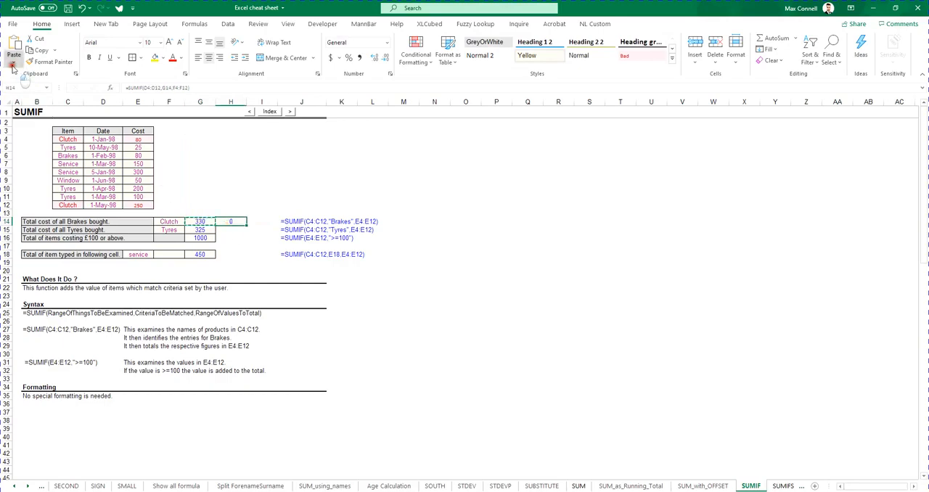
left_click(13, 62)
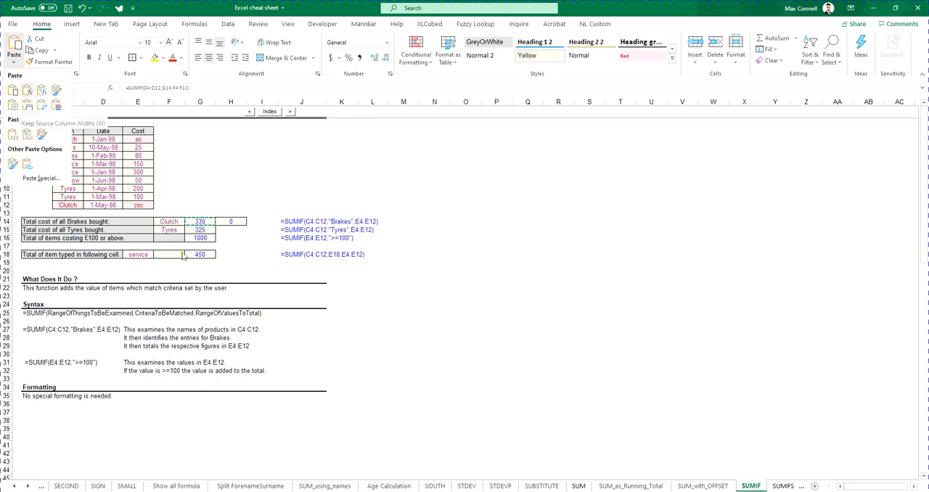
left_click(29, 94)
left_click(200, 221)
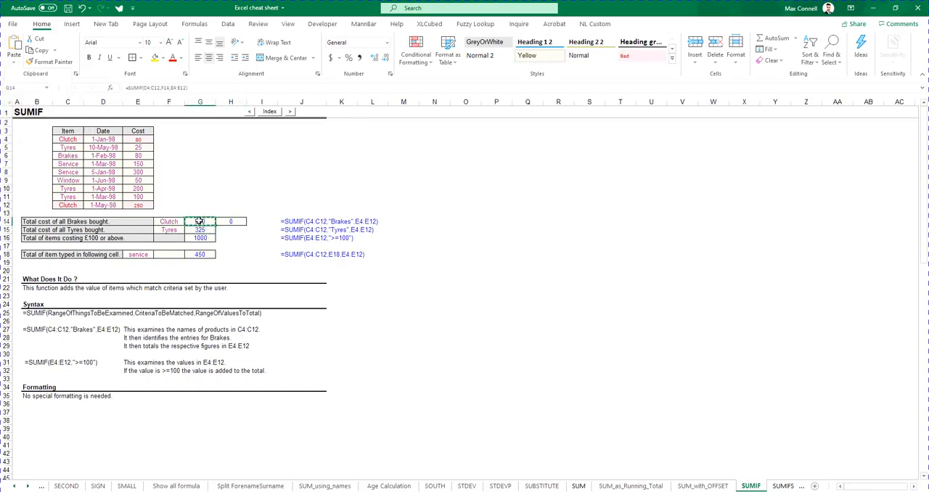
left_click(243, 222)
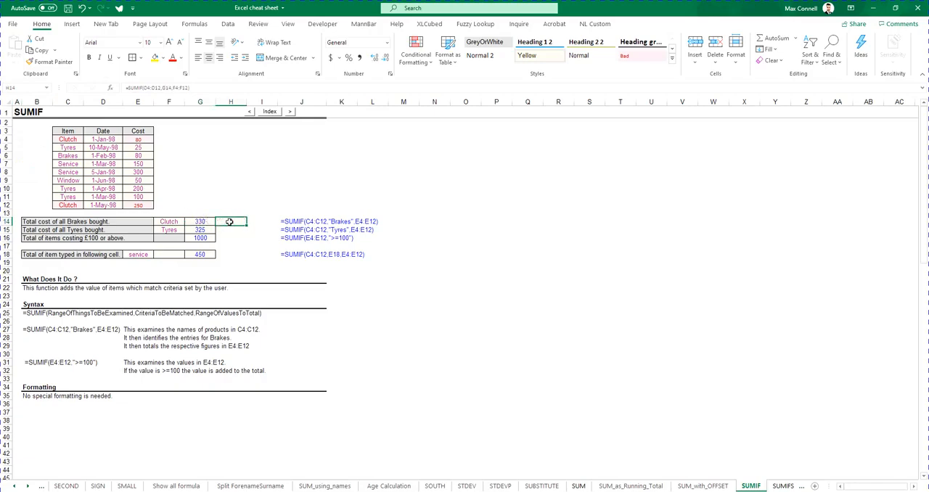
Compare the cell ranges and criteria cell referenced by the SUMIF formulas in G14 and H14
left_click(197, 220)
double_click(198, 221)
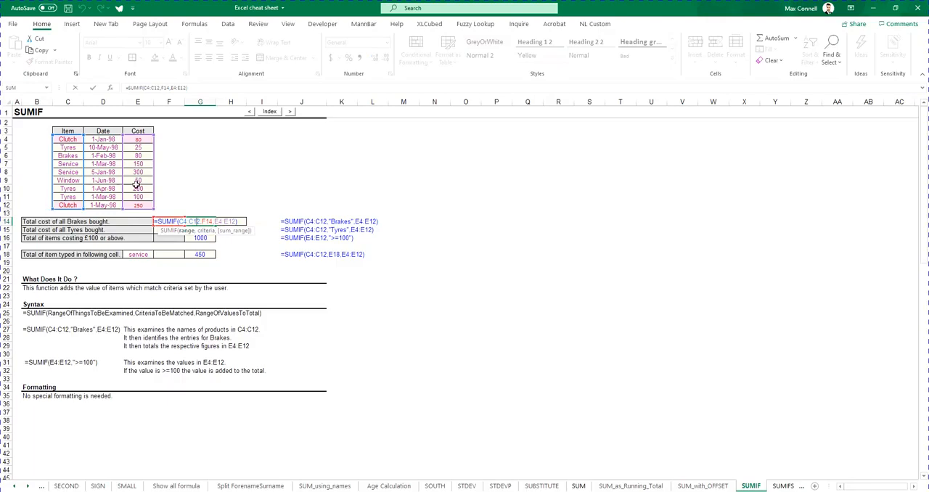
key("ctrl+Return")
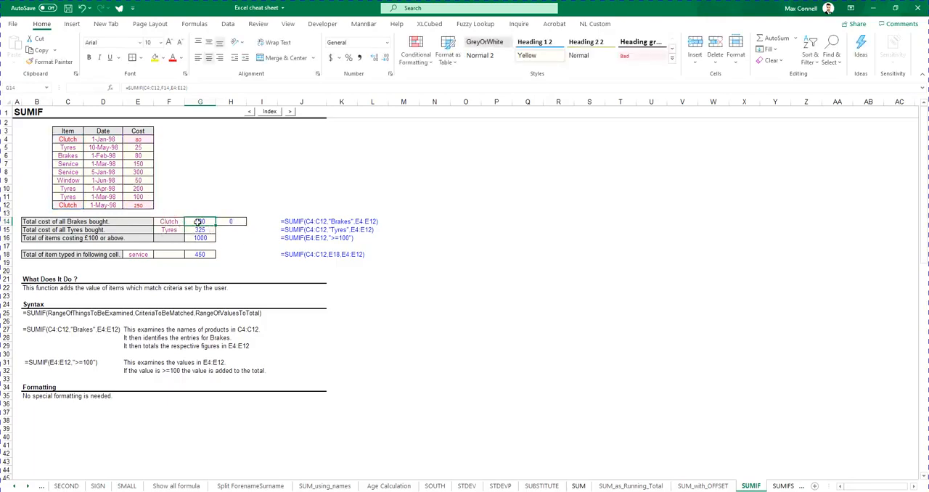
double_click(197, 221)
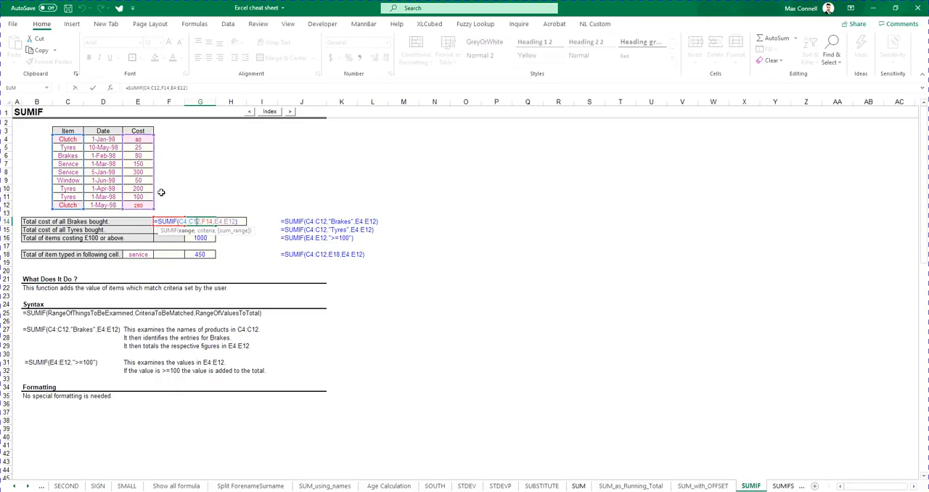
key("Escape")
double_click(200, 222)
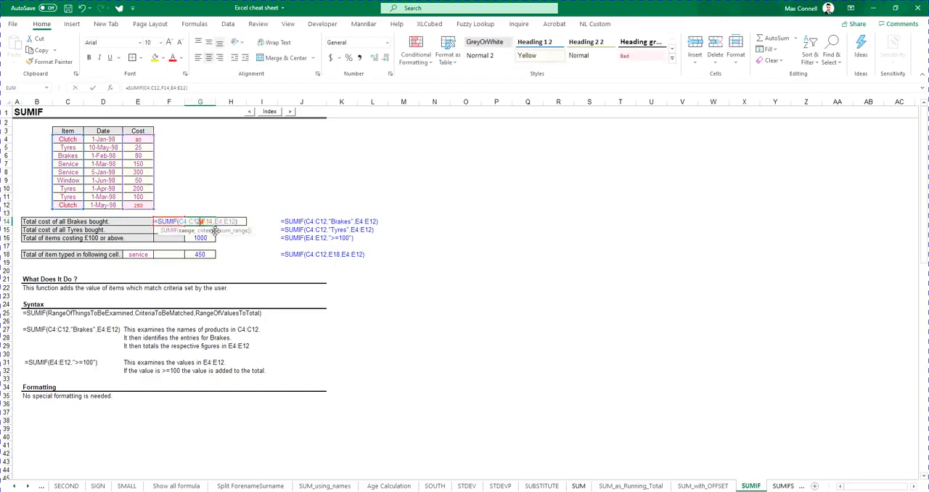
key("Escape")
double_click(235, 220)
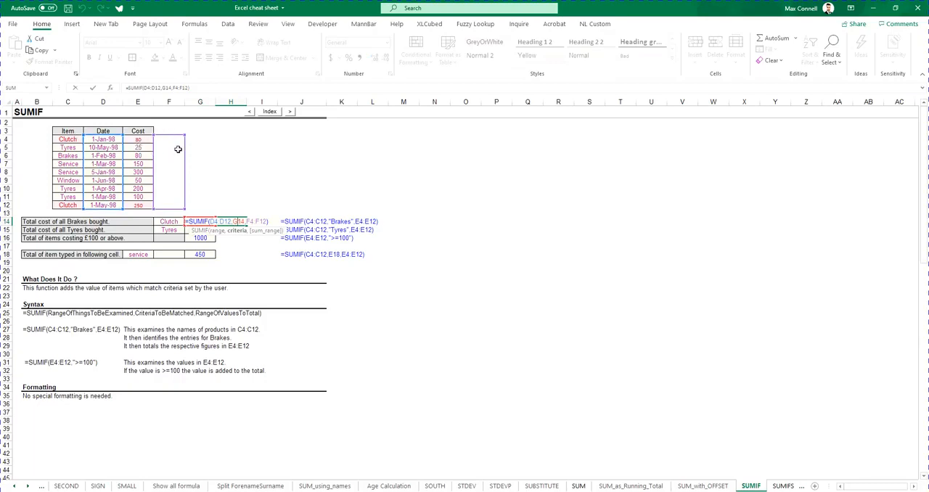
key("ctrl+Return")
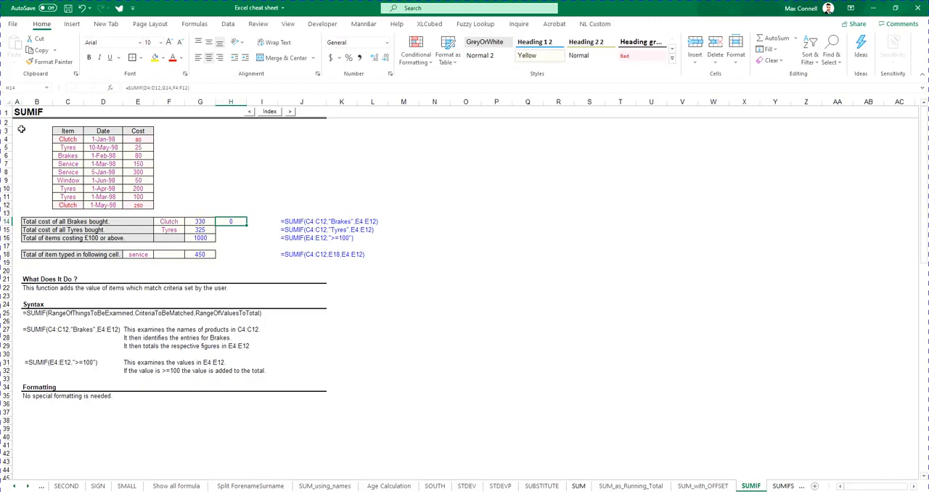
Clear the copied formula and its formatting from H14 using the empty cell H15
left_click_drag(233, 231, 234, 221)
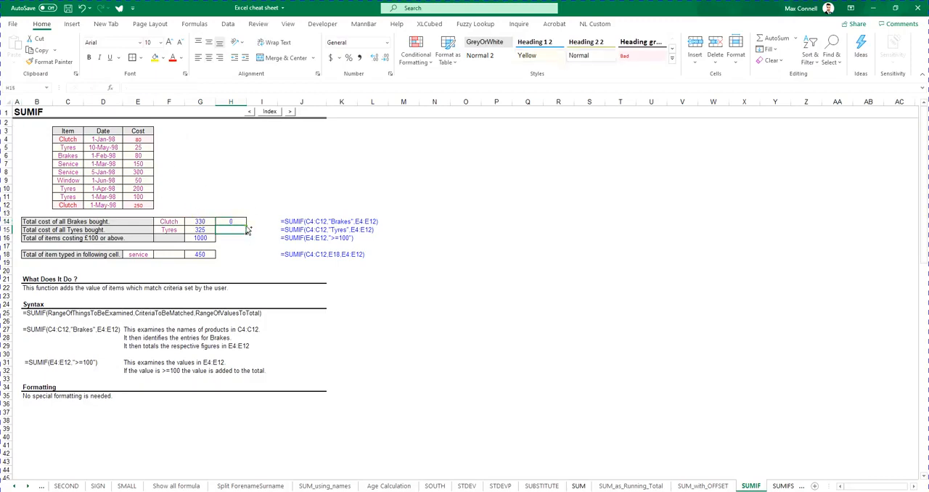
key("ctrl+c")
left_click(196, 220)
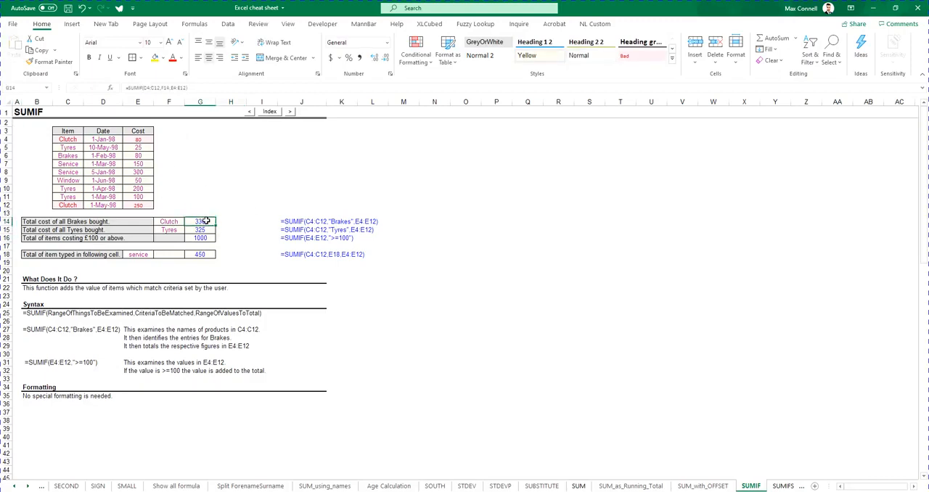
key("ctrl+v")
Examine the chart beneath the SUMIF notes on how $A$2, A$2 and $A2 references behave when copied
scroll(281, 249, "down", 9)
scroll(275, 246, "down", 5)
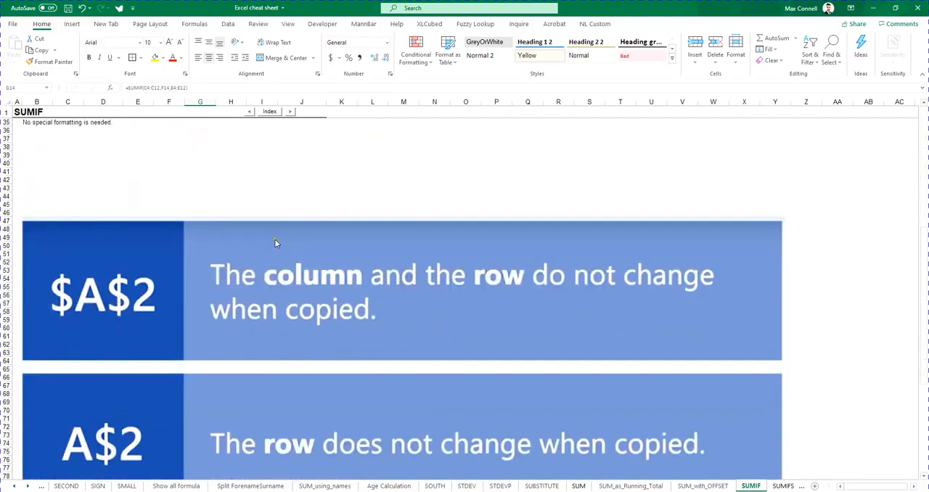
scroll(271, 253, "down", 2)
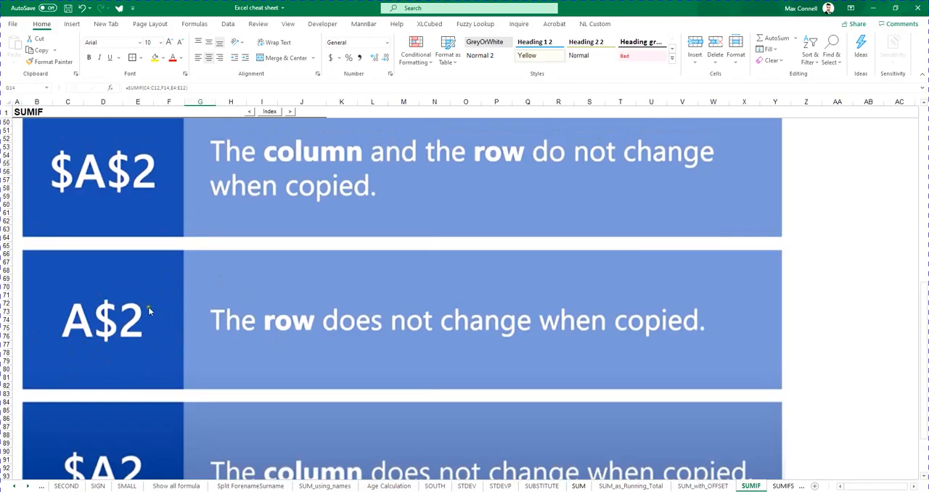
scroll(89, 334, "down", 2)
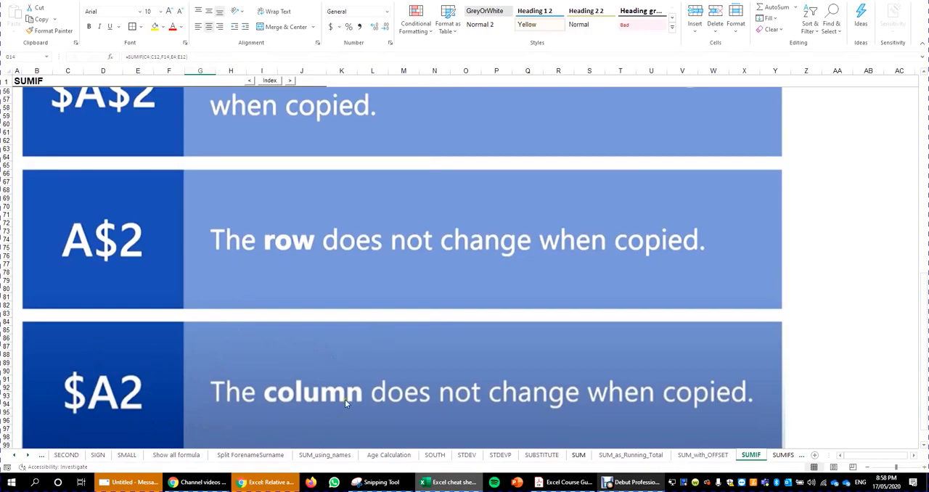
scroll(375, 293, "up", 18)
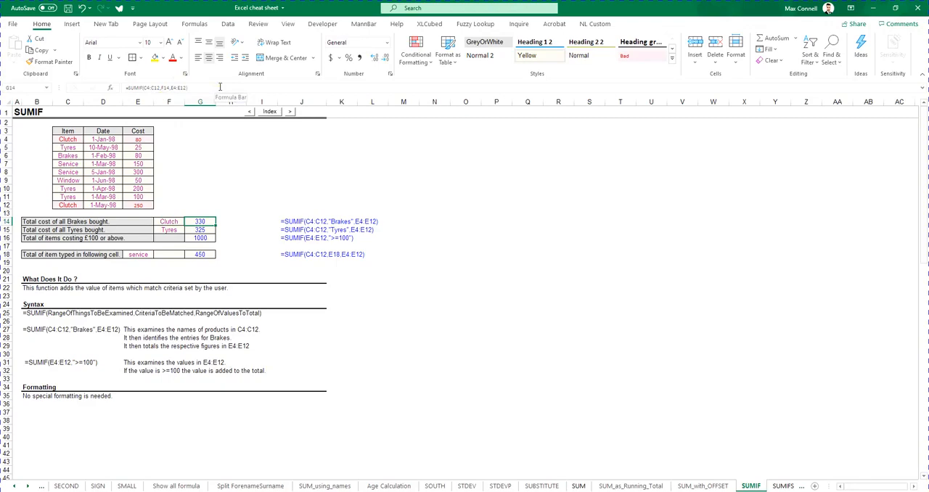
Try locking the lookup range as $C$4:$C$12 in G14's SUMIF formula with manually entered dollar signs, and discard the edit
left_click(219, 86)
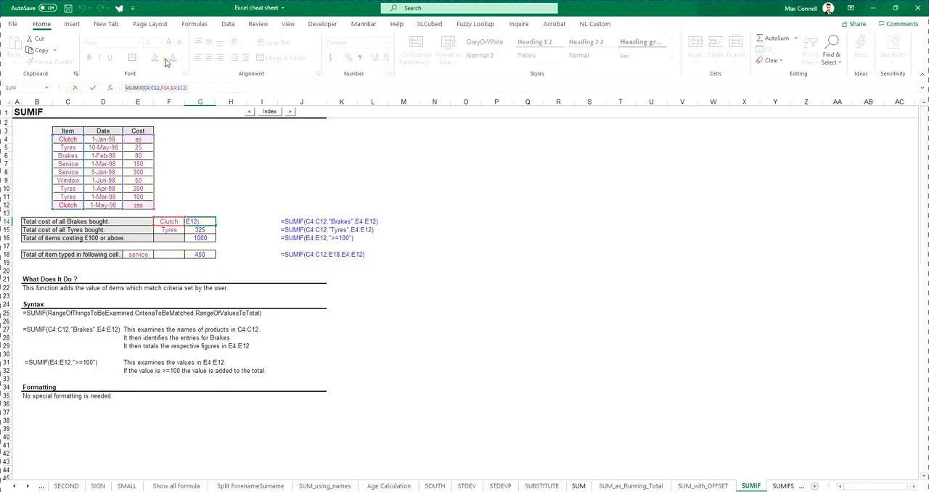
left_click(144, 88)
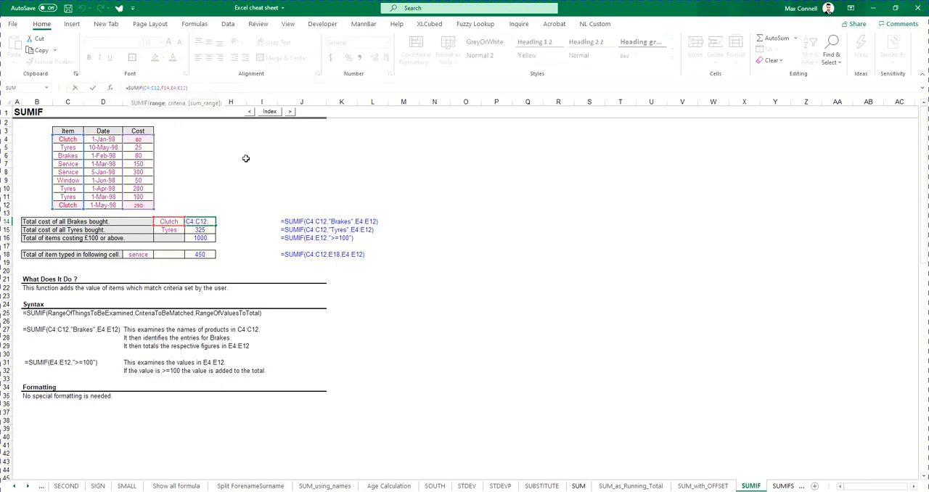
type("$")
key("Right")
type("$")
key("Right")
key("Right")
type("$")
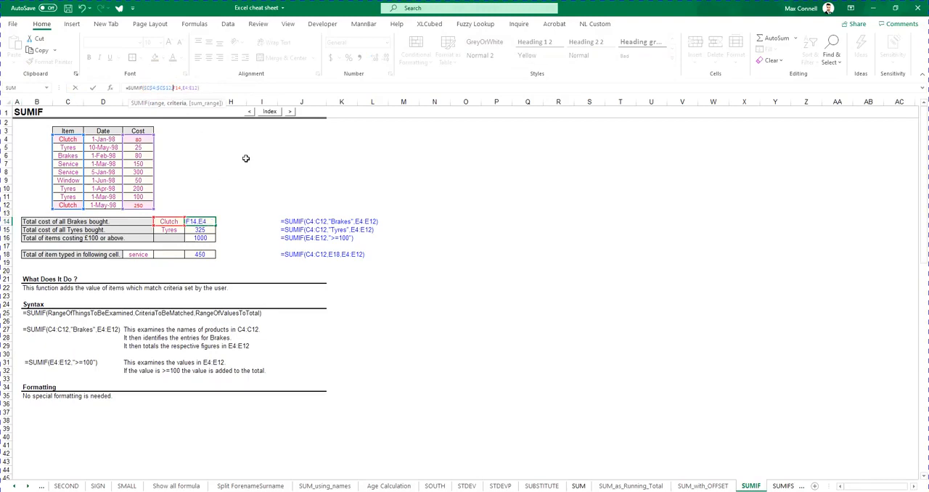
key("Escape")
Cycle all references in G14's SUMIF formula through fully absolute, row-locked and column-locked forms, and cancel the edit
left_click(212, 88)
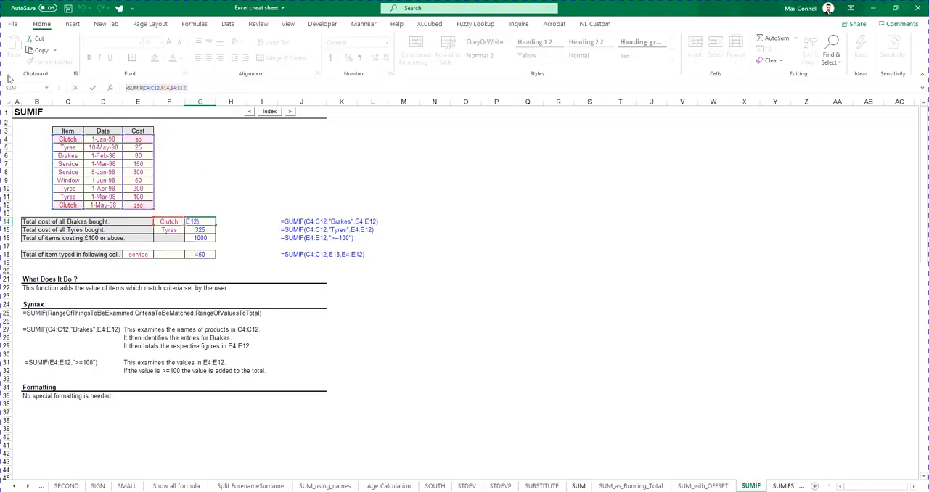
key("F4")
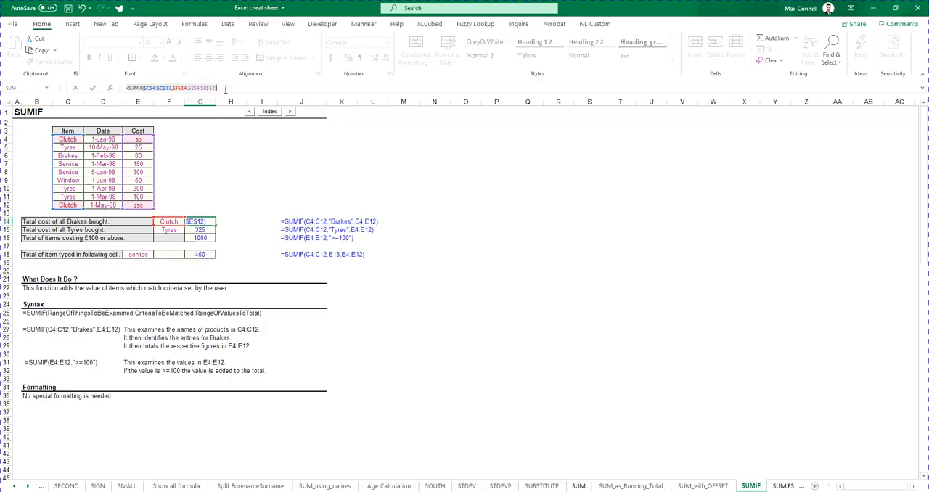
key("F4")
key("ctrl+c")
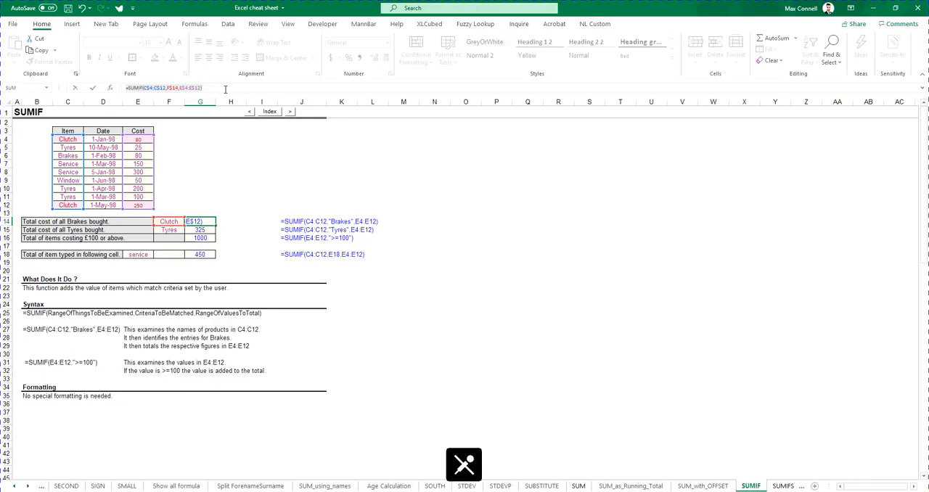
key("F4")
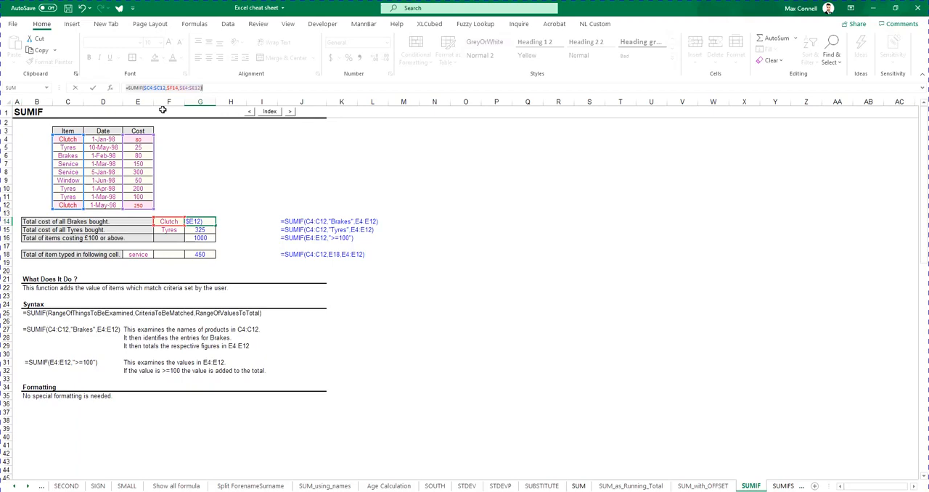
key("Escape")
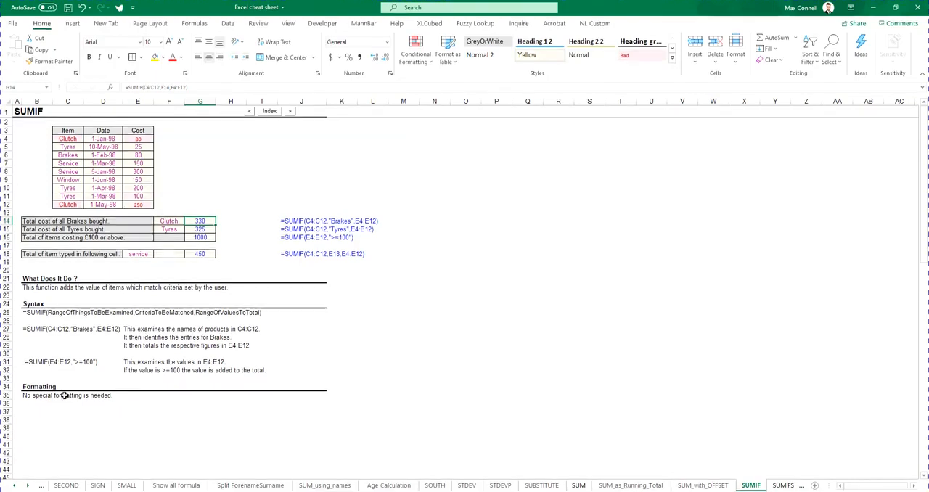
Check the relative references in G14's SUMIF formula and clear the totals in G15 and G16
double_click(202, 220)
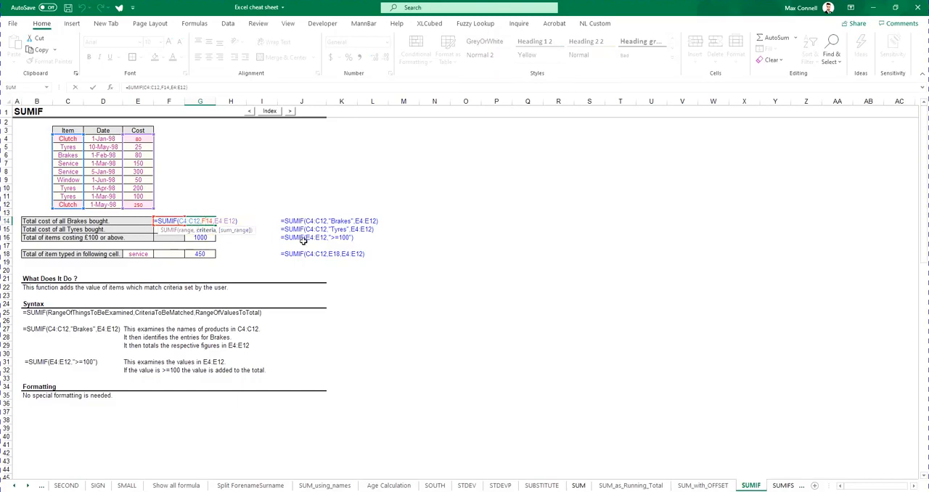
key("Escape")
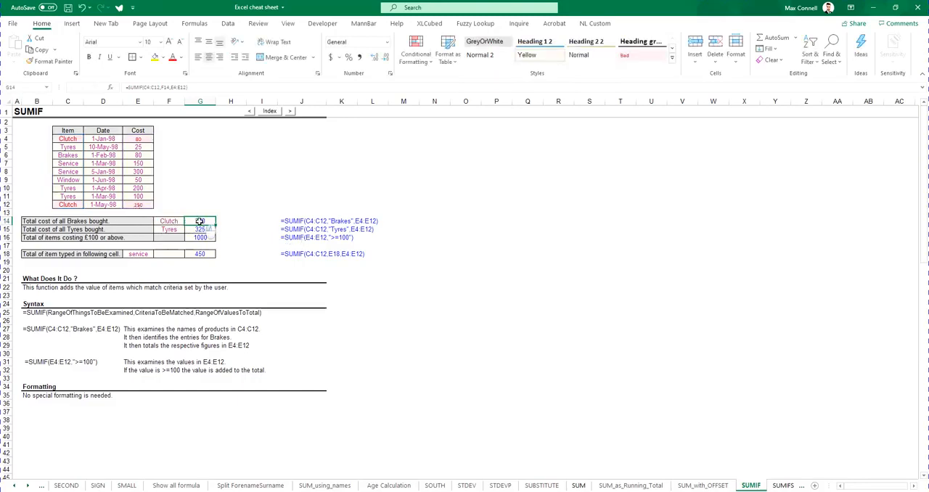
double_click(208, 221)
key("Escape")
left_click_drag(220, 245, 207, 228)
key("Delete")
Copy the SUMIF formula from G14 down into G15 to total the Tyres cost
left_click(109, 229)
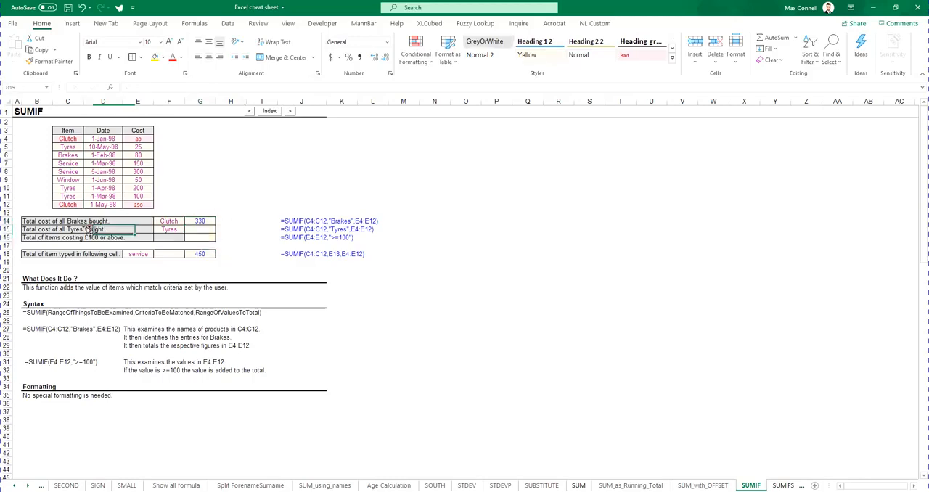
left_click(56, 219)
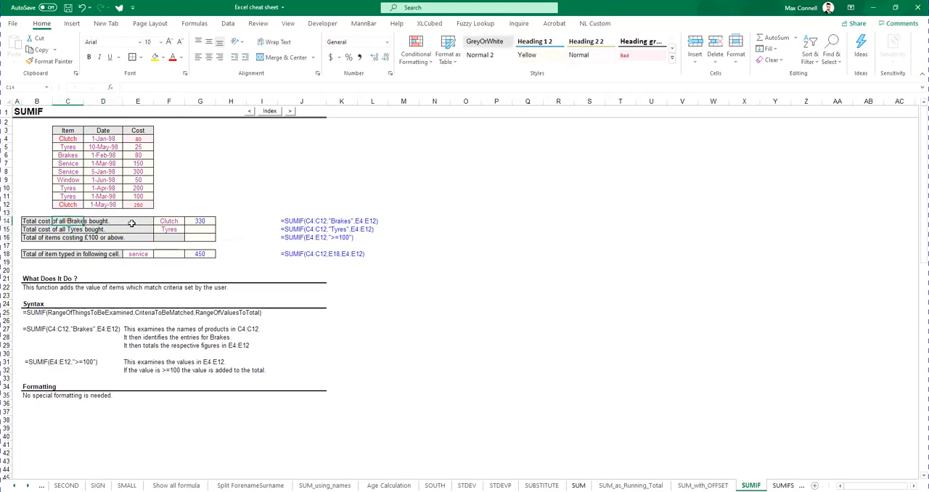
left_click(207, 221)
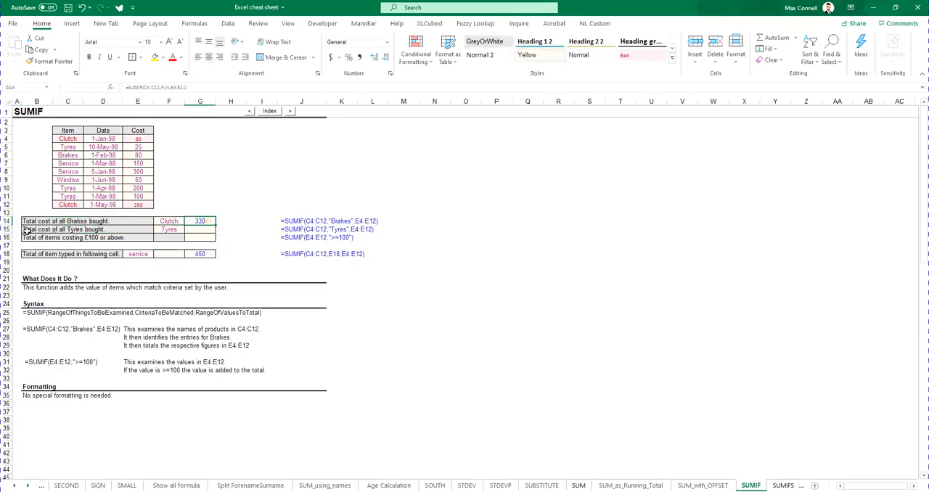
left_click_drag(28, 231, 135, 234)
left_click(206, 221)
key("ctrl+c")
key("Down")
key("ctrl+v")
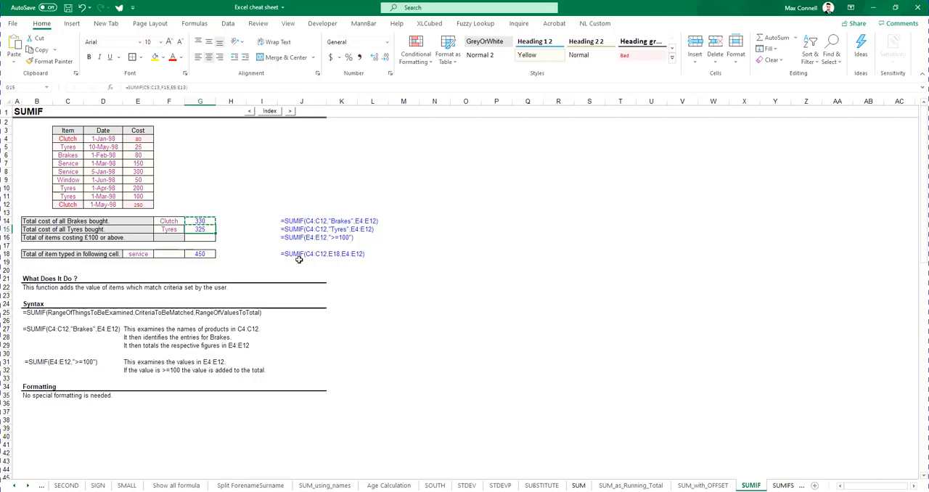
Compare the lookup and sum ranges in the SUMIF formulas of G14 and G15
key("Escape")
double_click(204, 229)
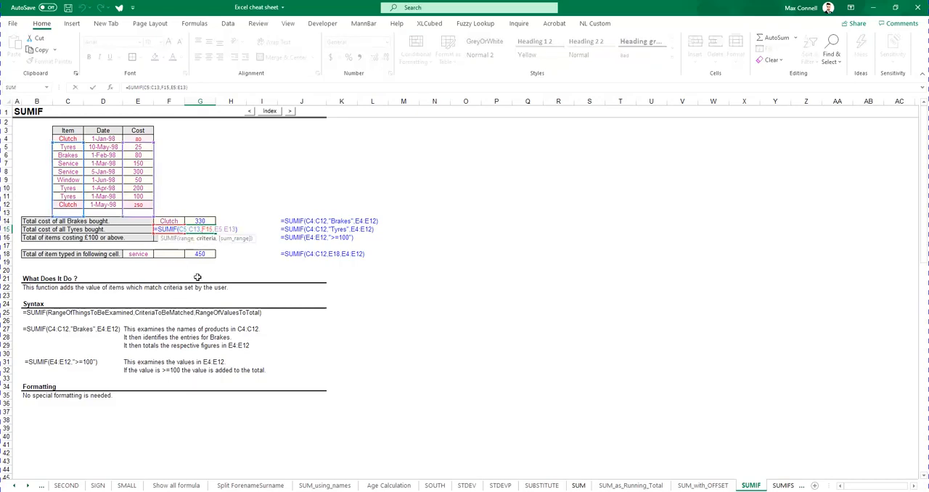
key("Escape")
left_click(201, 221)
double_click(201, 221)
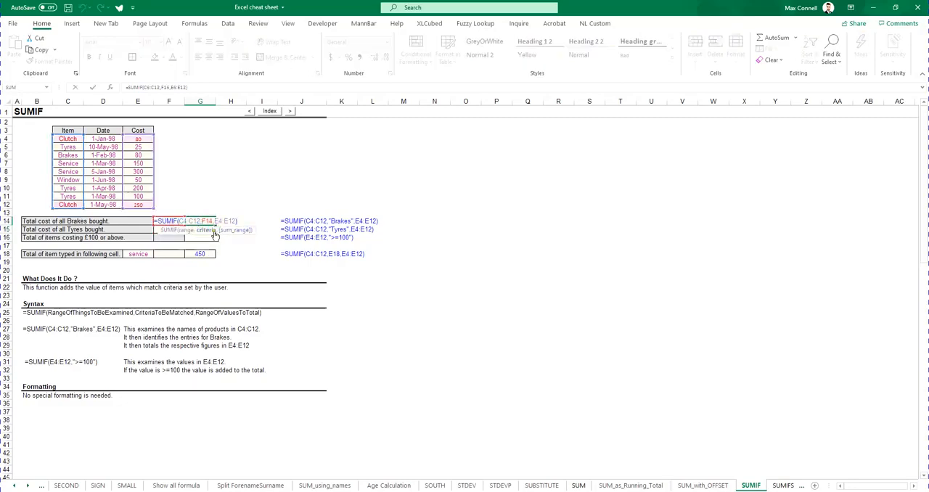
key("Escape")
double_click(205, 230)
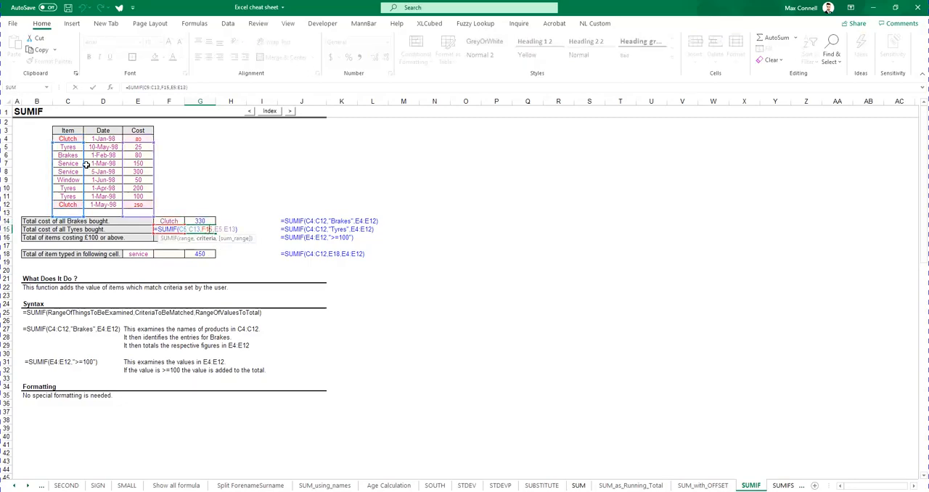
key("ctrl+Return")
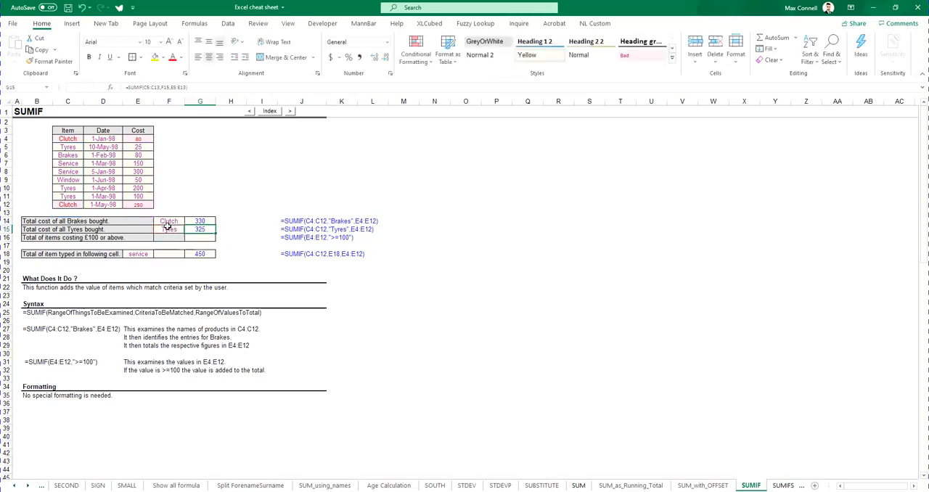
double_click(206, 231)
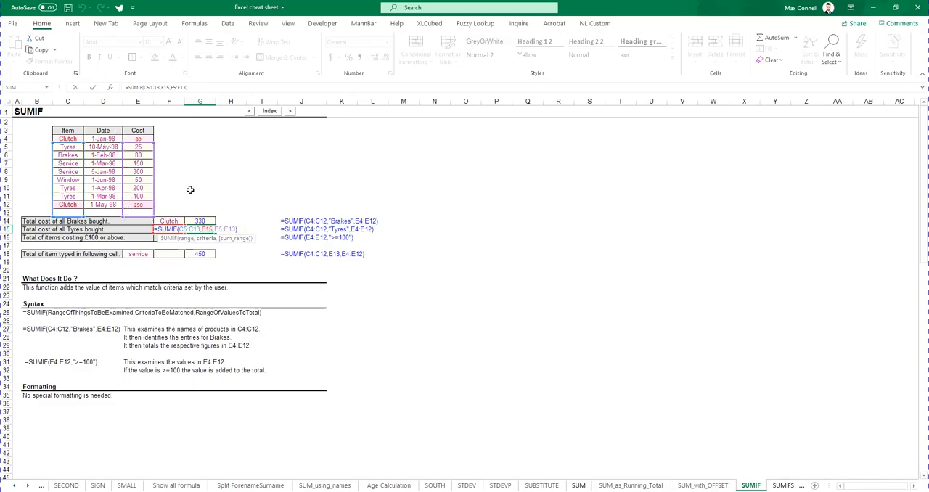
Change the item in C4 to Tyres and check whether G15's SUMIF range covers that row
left_click(79, 138)
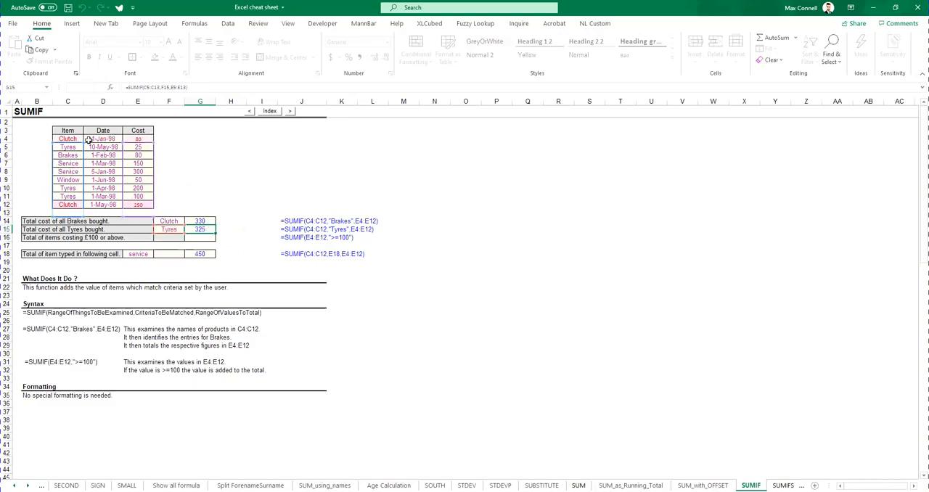
type("Tyres")
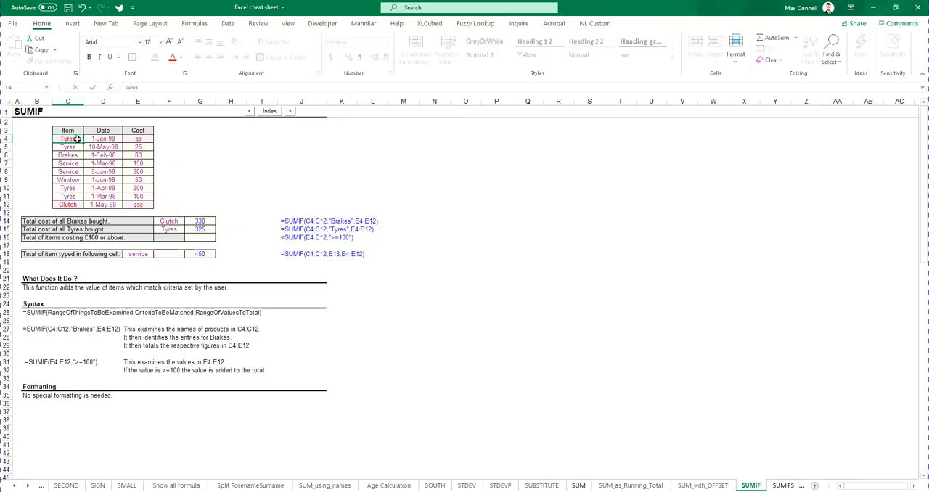
key("ctrl+Return")
double_click(199, 229)
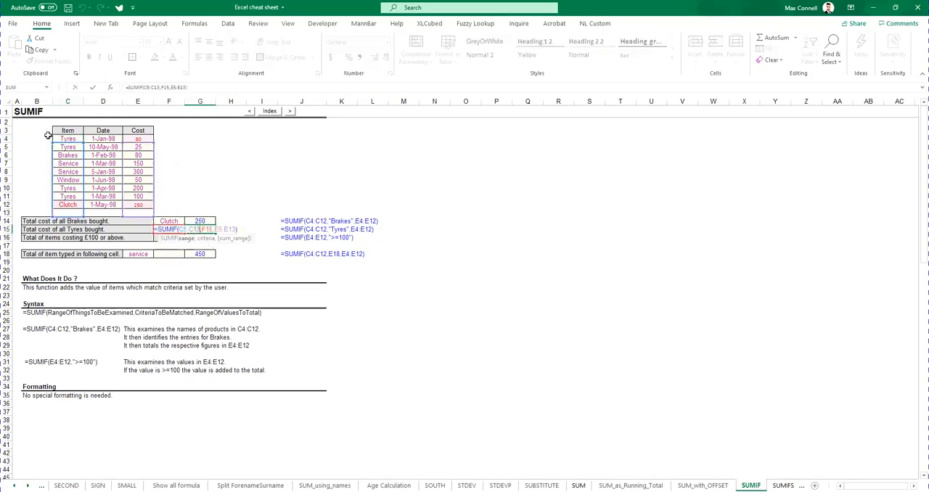
key("Escape")
Copy the Tyres criterion and its SUMIF total from F15:G15 into rows 16, 17 and 18
left_click_drag(172, 229, 201, 230)
key("ctrl+c")
left_click(181, 238)
key("ctrl+v")
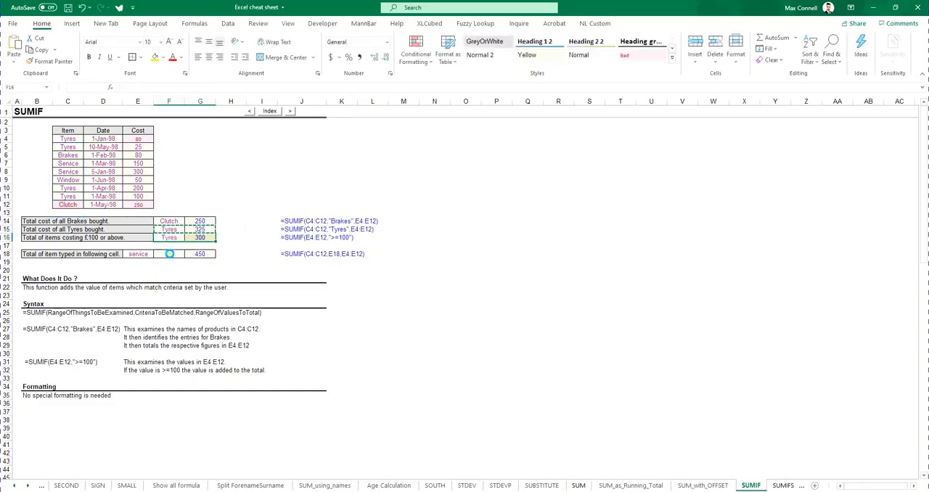
left_click(171, 247)
key("ctrl+v")
left_click(172, 254)
key("ctrl+v")
left_click(257, 261)
key("Escape")
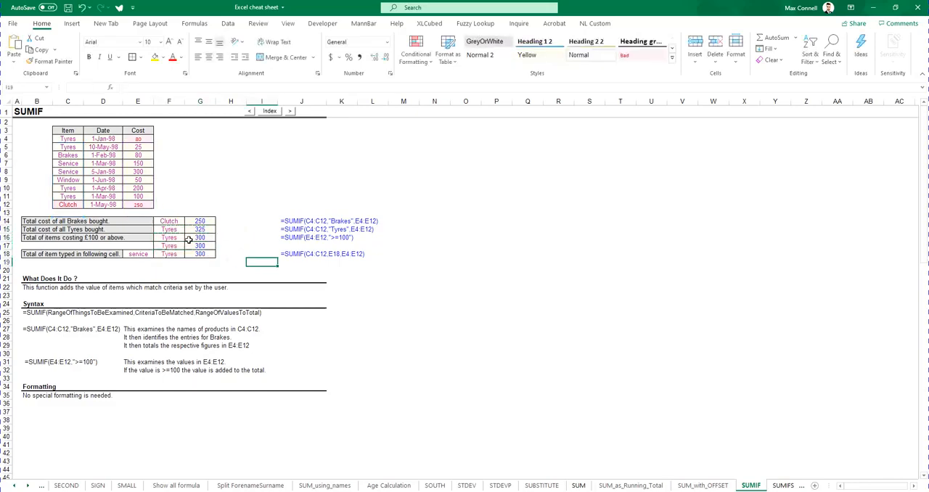
Inspect how the relative ranges shift between the SUMIF formulas in G15 and G16
left_click(201, 230)
double_click(200, 230)
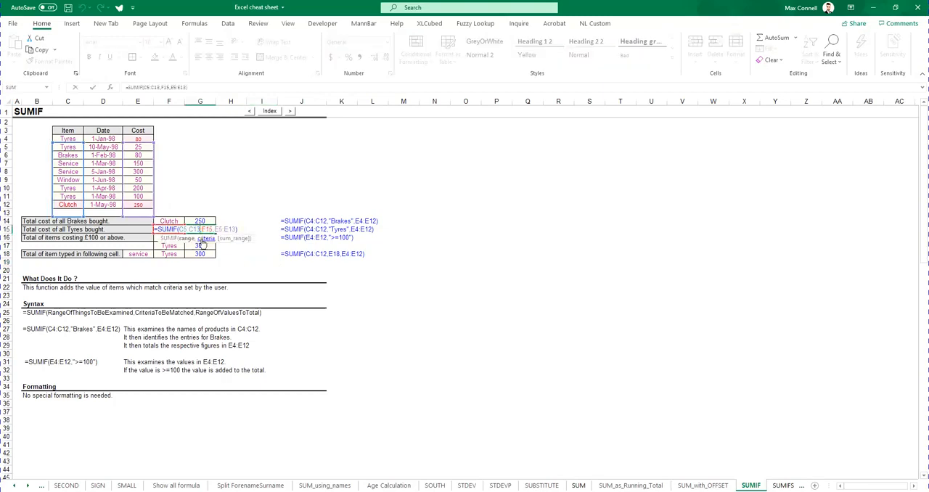
left_click(203, 238)
double_click(203, 238)
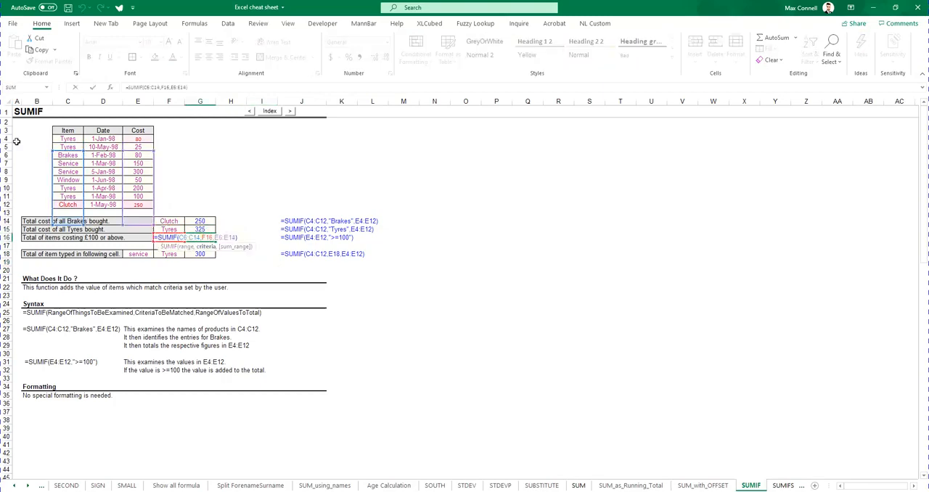
key("Escape")
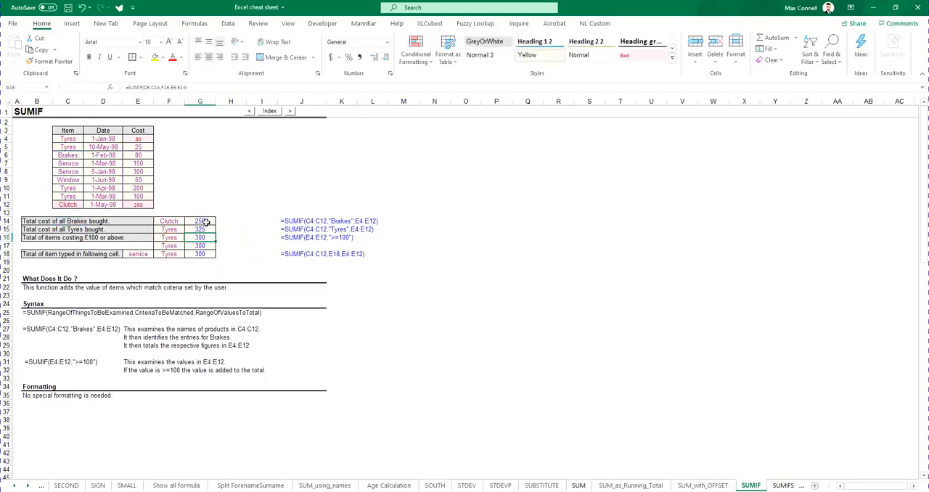
Try the lookup range in G14's SUMIF formula as $C$4:$C$12 and as $C4:$C12, and discard the edit
left_click(205, 222)
double_click(205, 222)
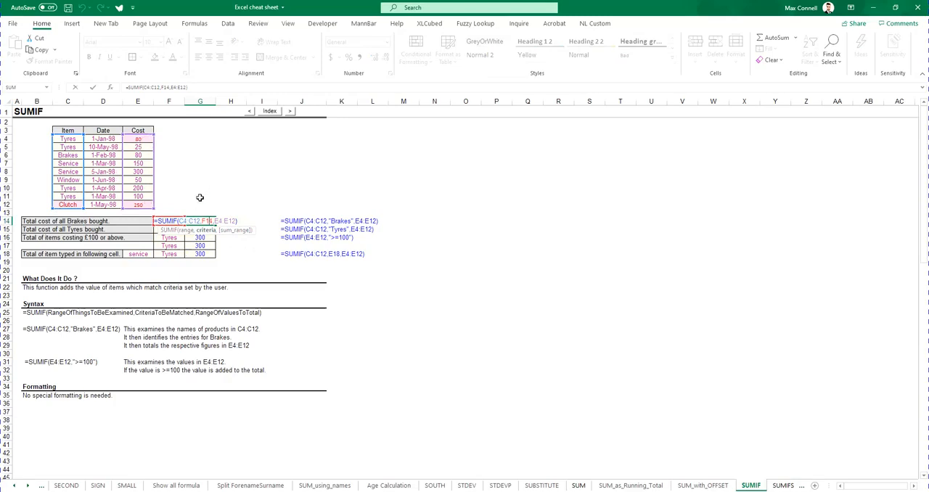
left_click(186, 230)
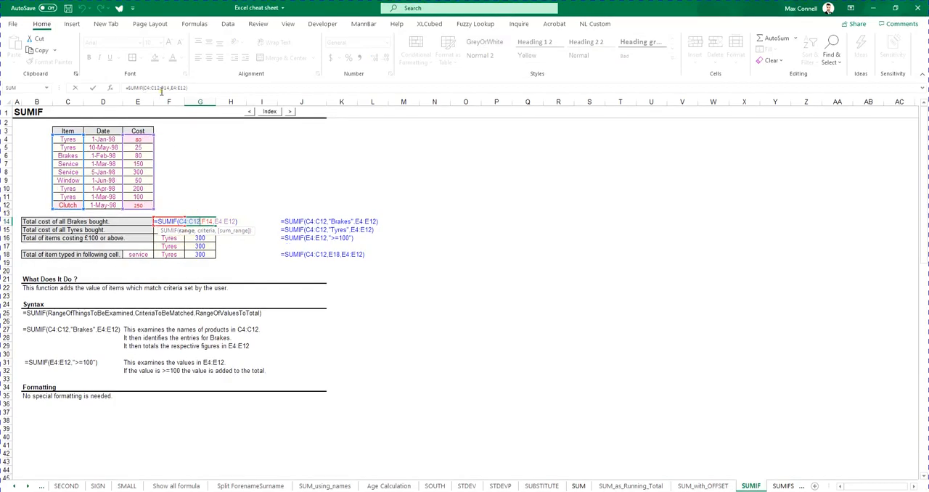
left_click_drag(161, 88, 143, 88)
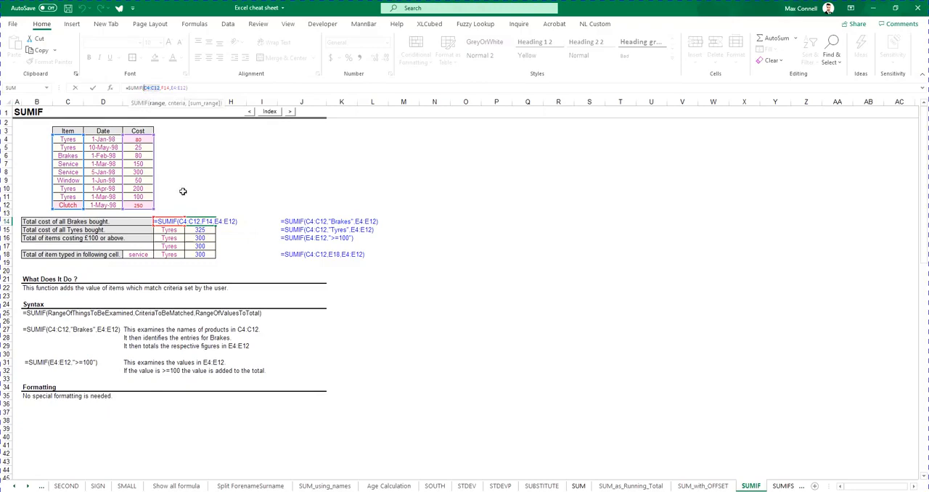
key("F4")
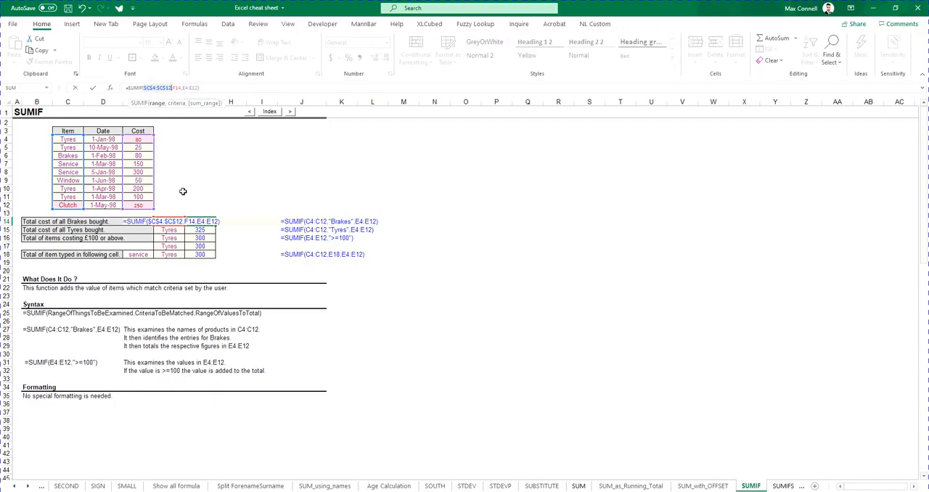
key("F4")
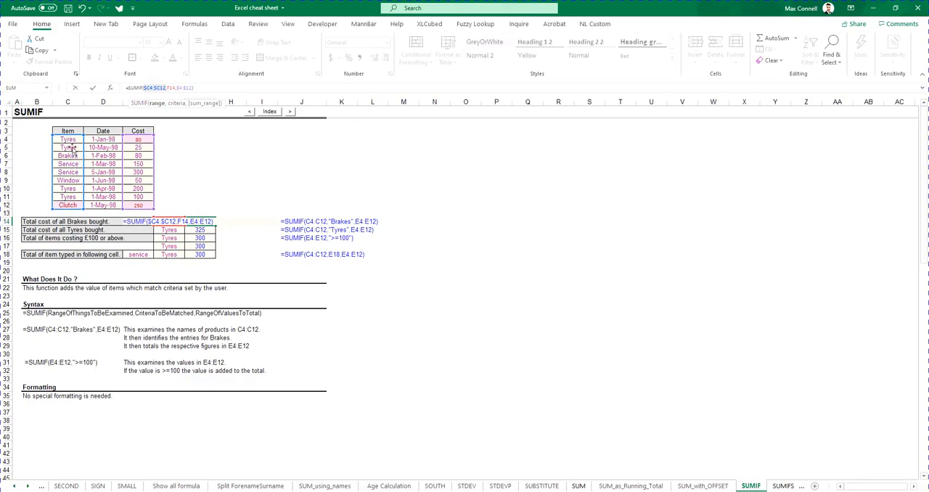
key("ctrl+Return")
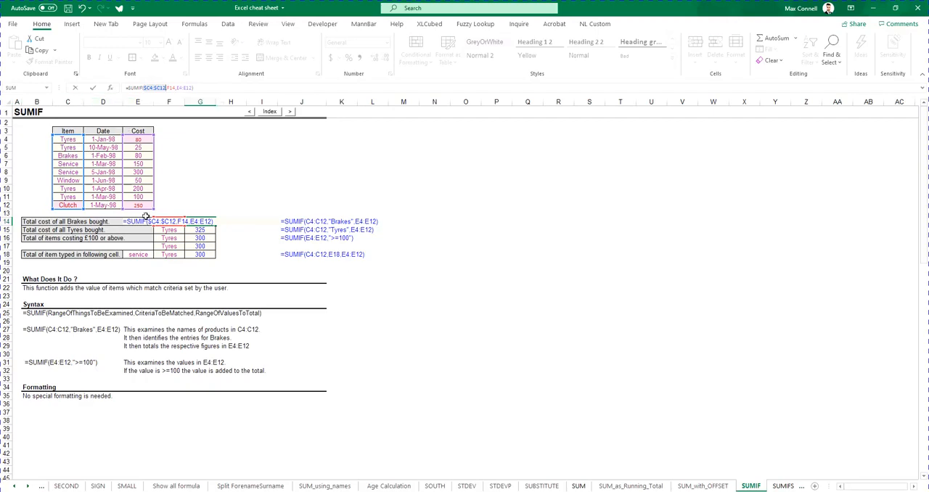
Copy G14's SUMIF formula with relative references across into H14 and check the shifted references
key("ctrl+c")
key("Right")
key("ctrl+v")
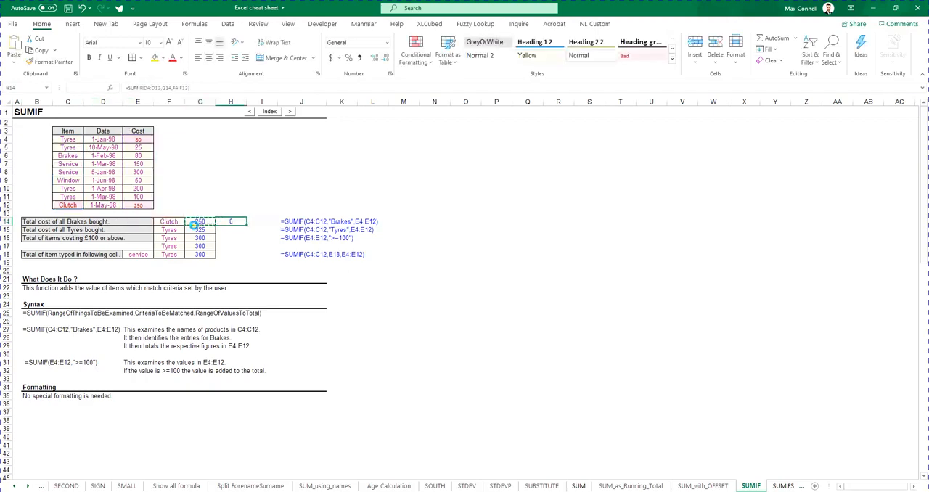
key("F2")
key("Escape")
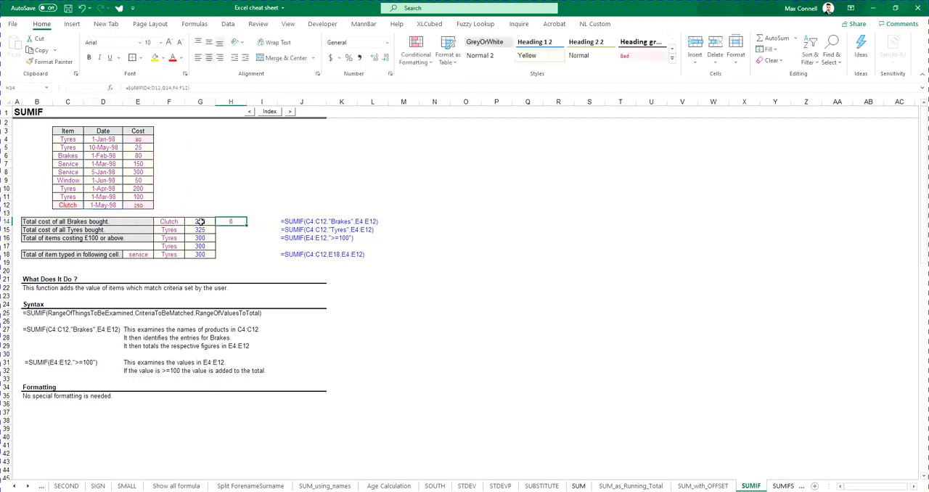
Make G14's SUMIF lookup range $C$4:$C$12 and sum range $E$4:$E$12 absolute, keeping criterion F14 relative
key("Left")
key("F2")
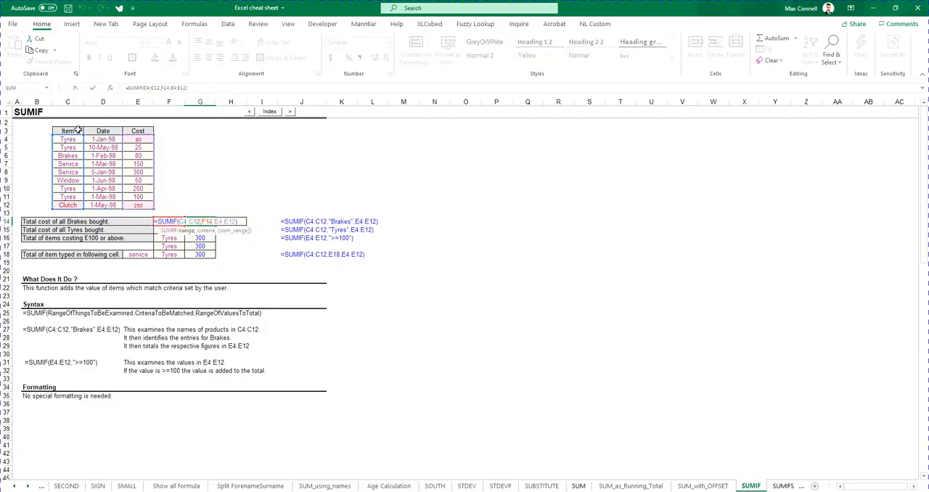
left_click(154, 89)
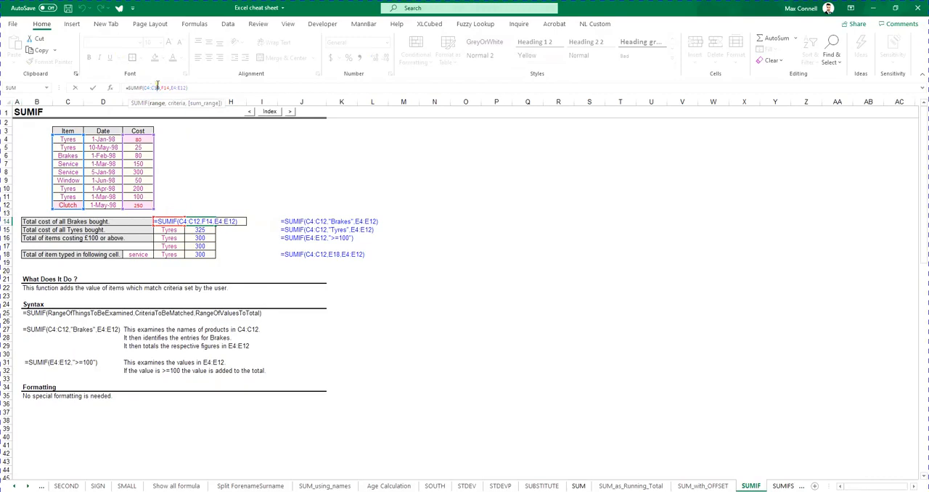
left_click_drag(159, 88, 143, 87)
key("F4")
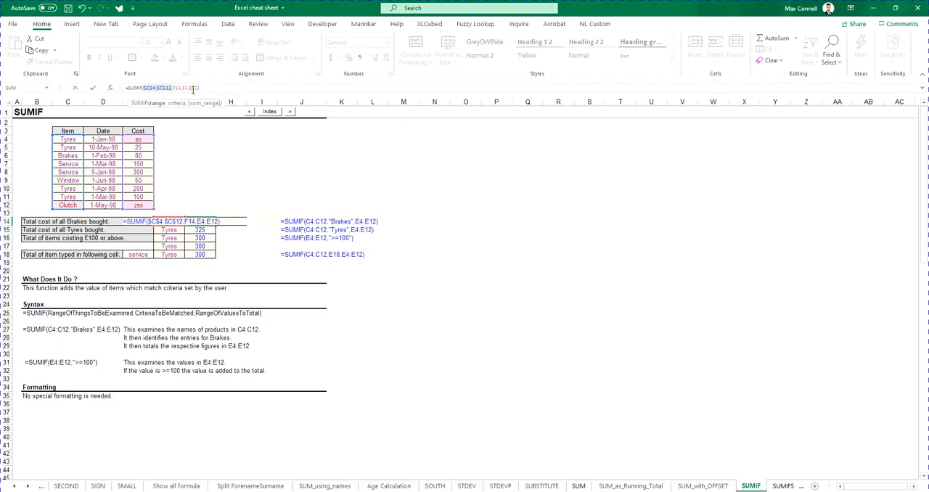
left_click_drag(198, 87, 182, 88)
key("F4")
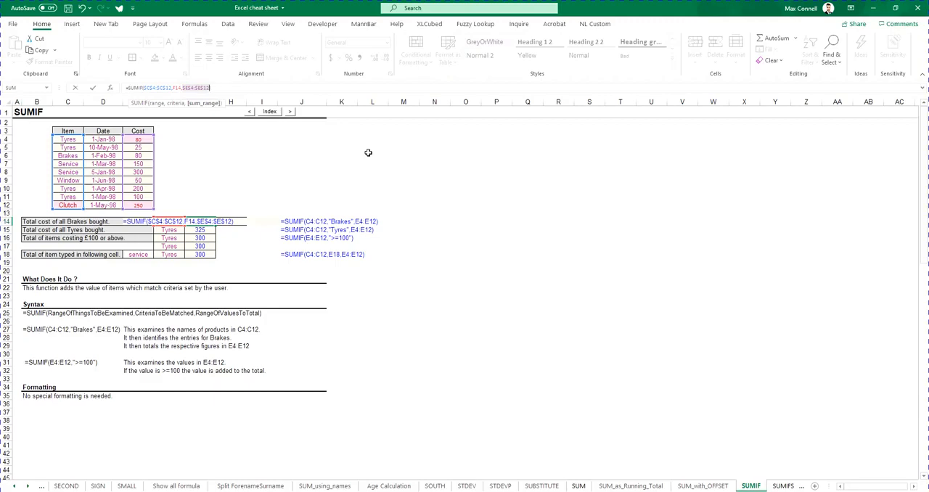
key("ctrl+Return")
Check the locked ranges in G14's SUMIF formula and copy it down into G15
double_click(200, 221)
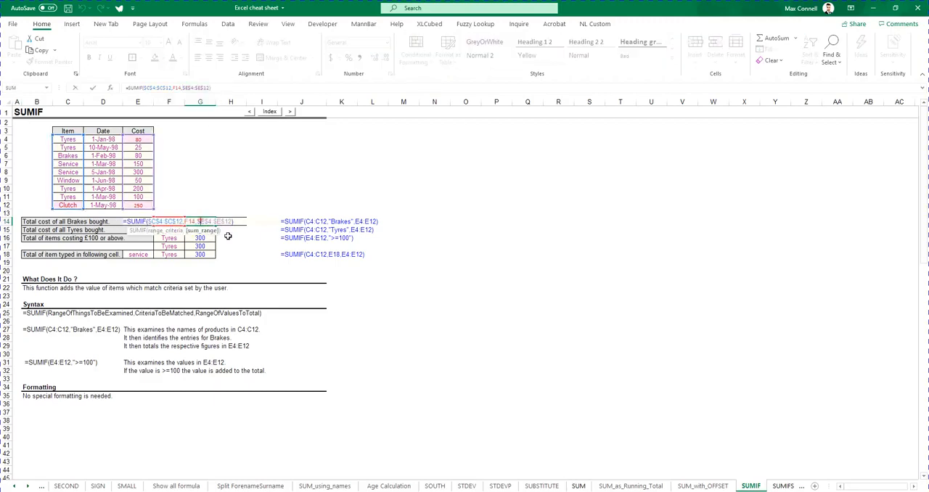
left_click(174, 231)
key("ctrl+Return")
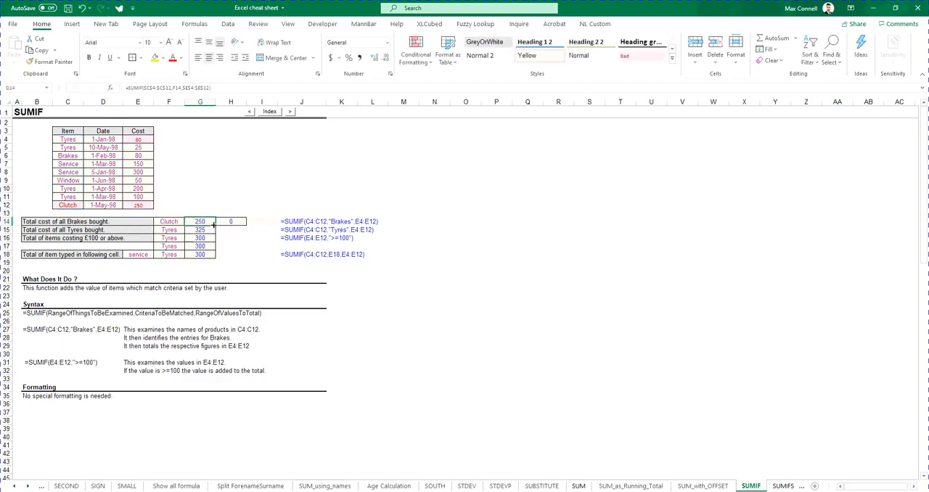
key("Down")
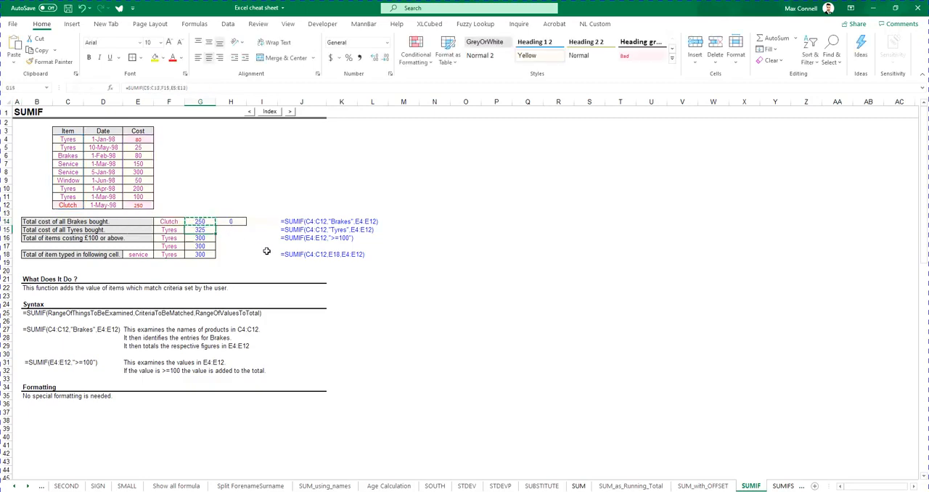
key("ctrl+v")
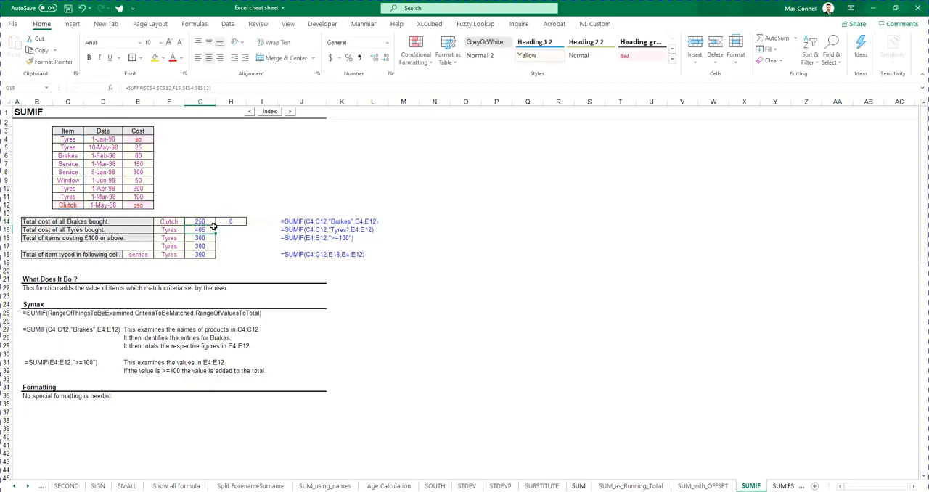
Compare the locked ranges and relative criterion reference in the SUMIF formulas of G15 and G14
double_click(208, 231)
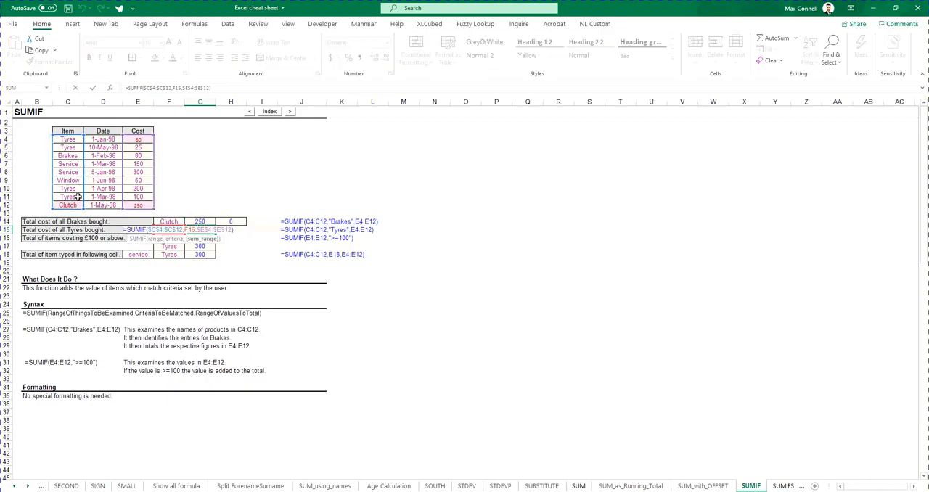
left_click(175, 240)
key("ctrl+Return")
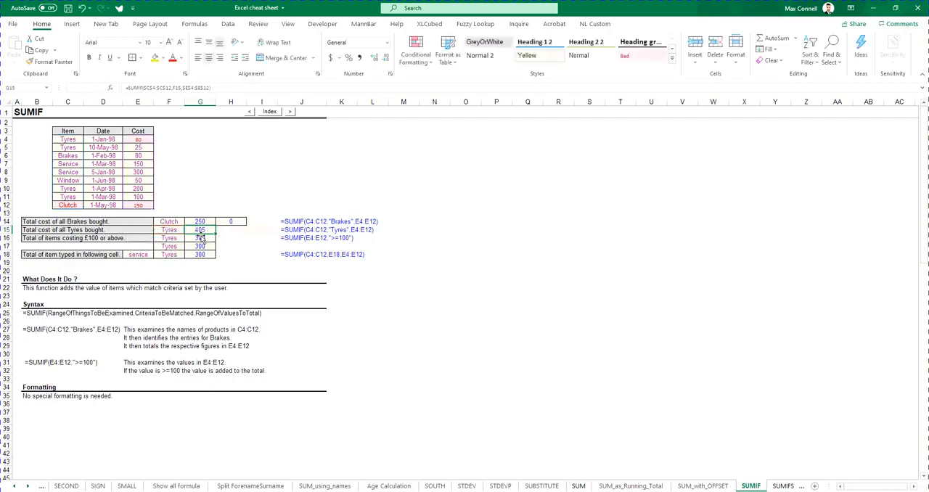
double_click(200, 229)
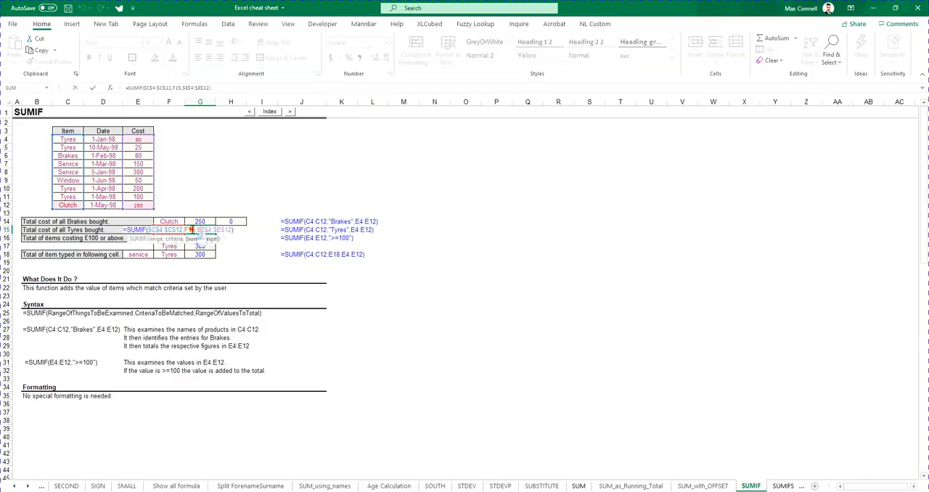
key("Return")
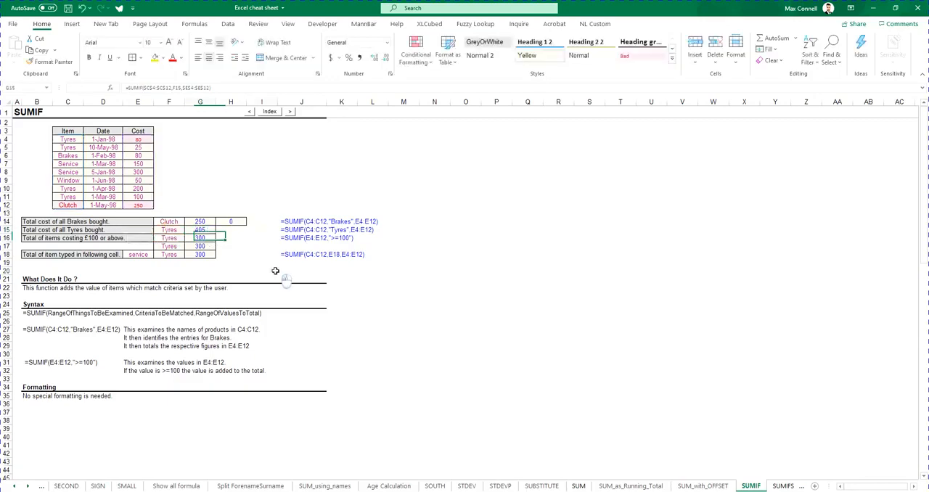
left_click(275, 270)
double_click(201, 221)
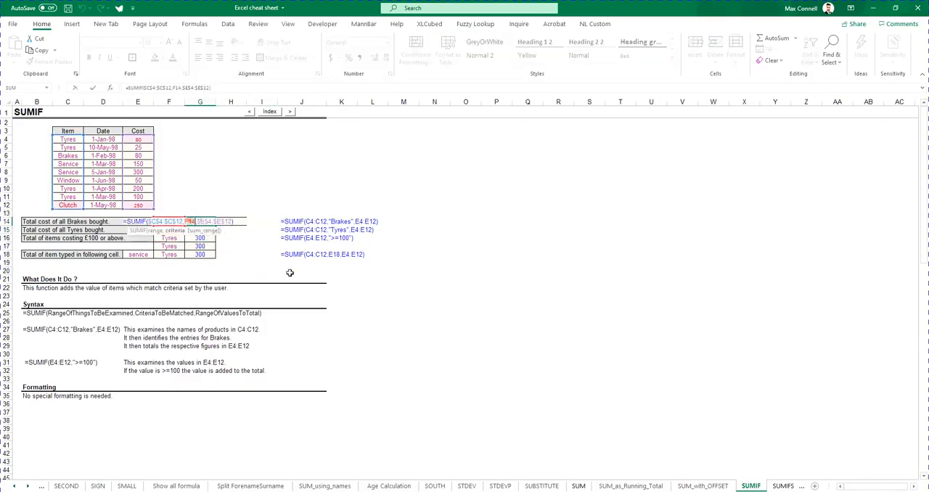
Make the criterion in G14's SUMIF fully absolute as $F$14, then copy the formula into G15 and inspect its references
key("F4")
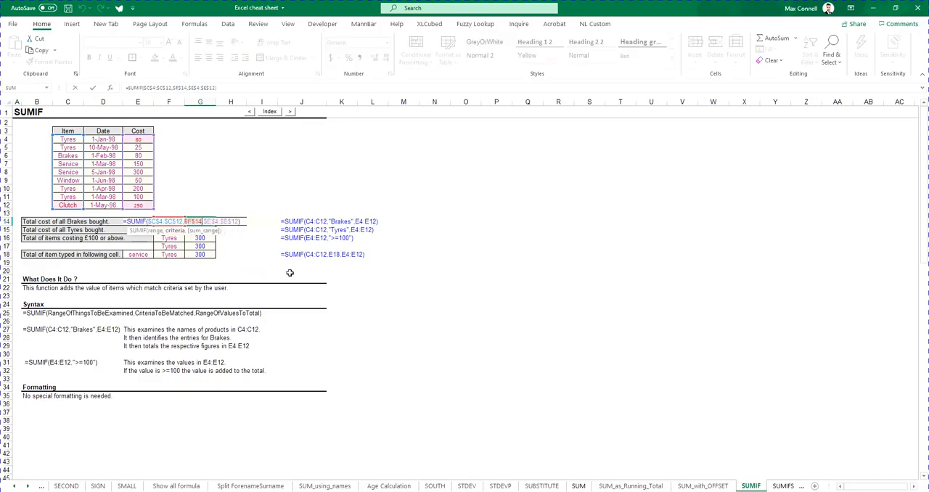
key("ctrl+Return")
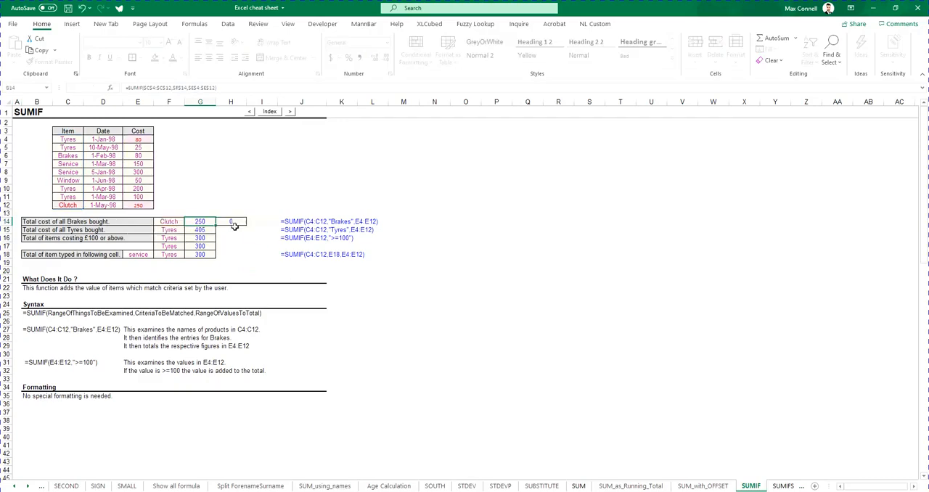
left_click_drag(216, 225, 217, 233)
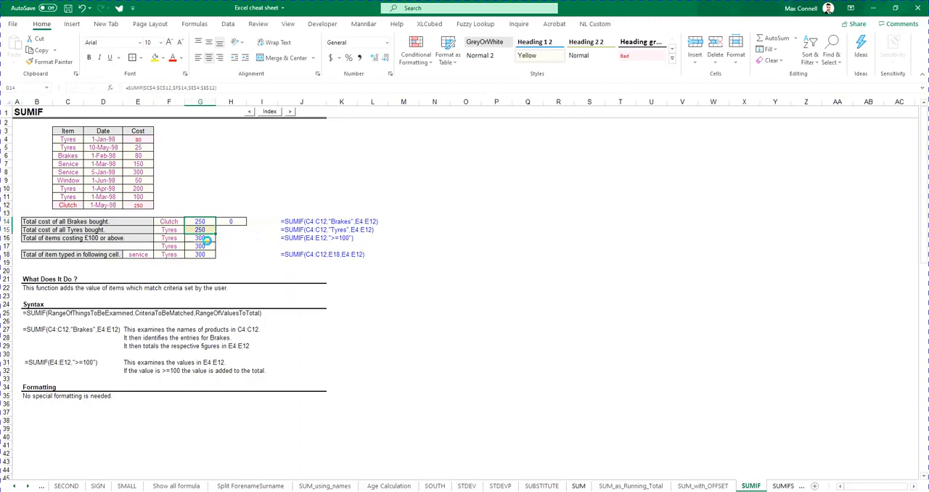
double_click(203, 231)
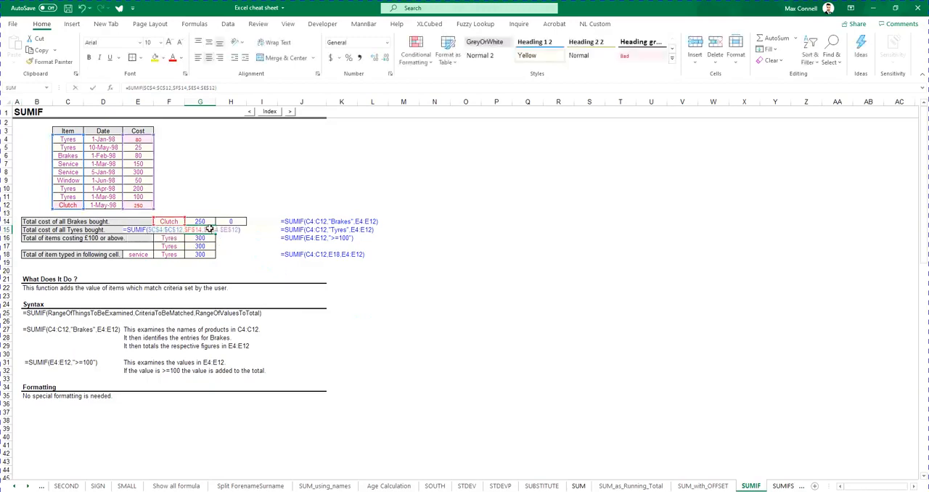
left_click(167, 230)
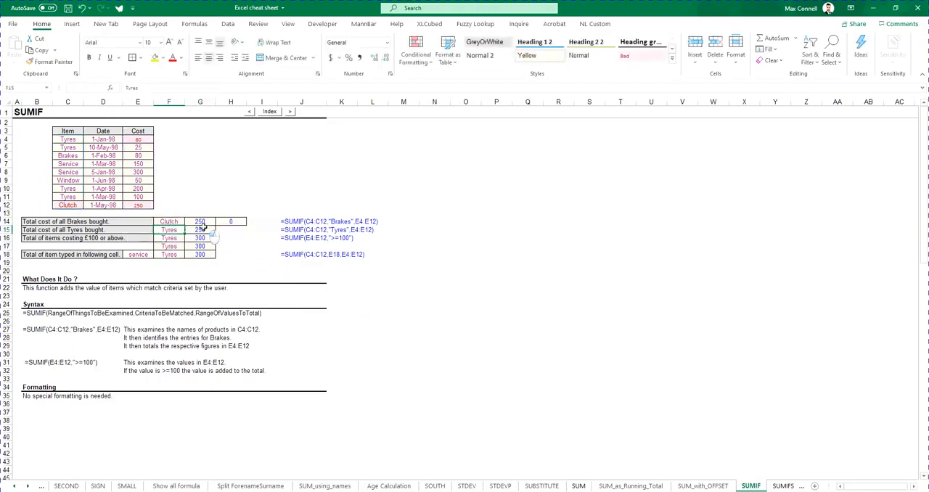
Change the criterion reference in G15's SUMIF formula to F$14, locking only its row
left_click(201, 221)
double_click(203, 229)
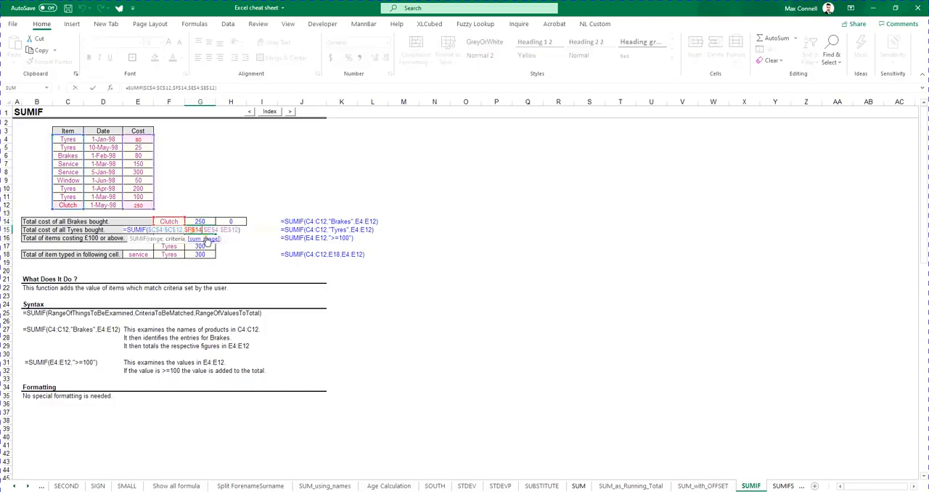
key("F4")
key("ctrl+Return")
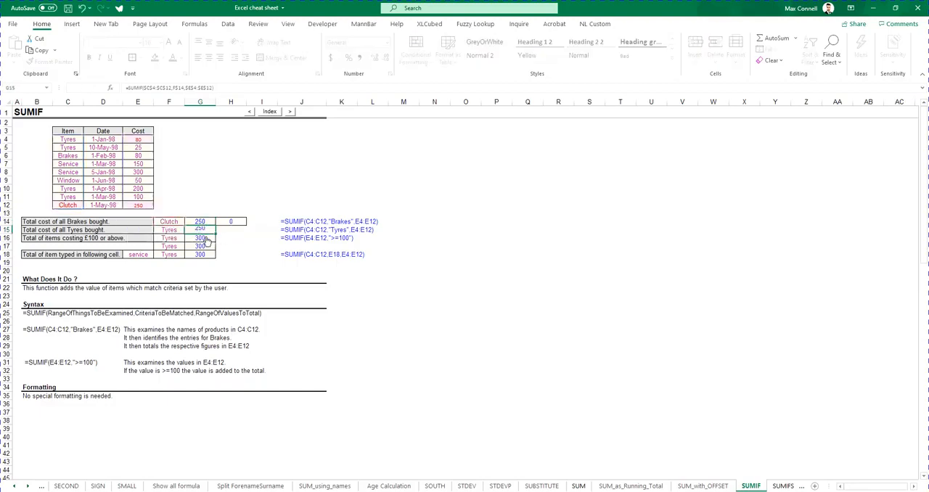
Lock only the row of the criterion in G14's SUMIF as F$14, copy the formula into G15 and inspect it there
left_click(202, 222)
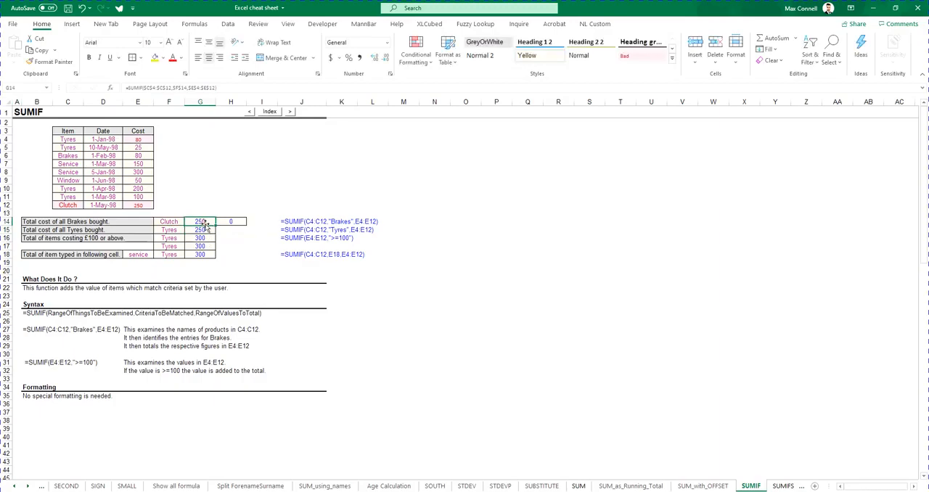
double_click(183, 87)
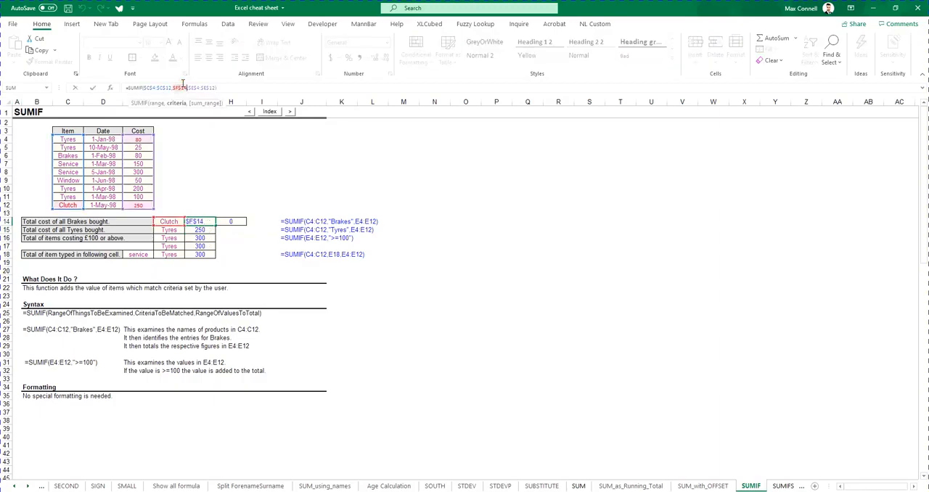
key("F4")
key("ctrl+Return")
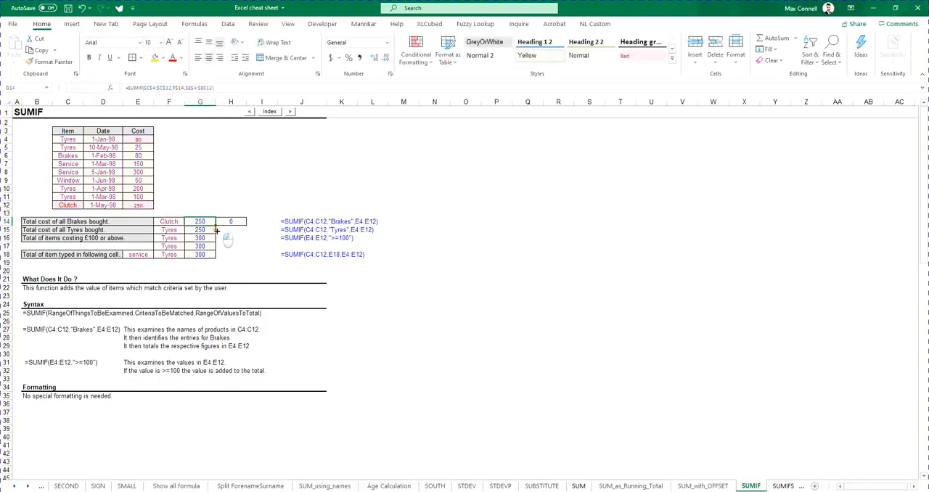
left_click_drag(217, 230, 217, 233)
double_click(196, 229)
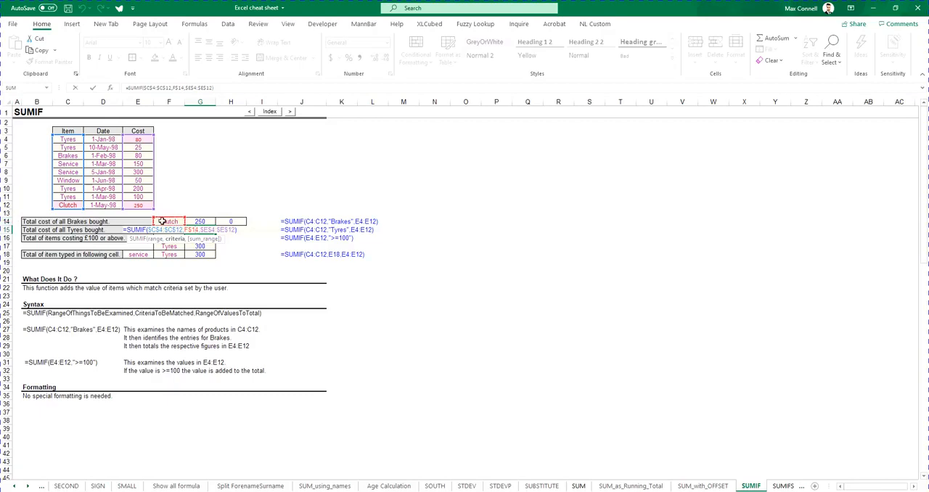
key("ctrl+Return")
Change the criterion reference in G14's SUMIF formula to $F14, locking only its column
double_click(202, 221)
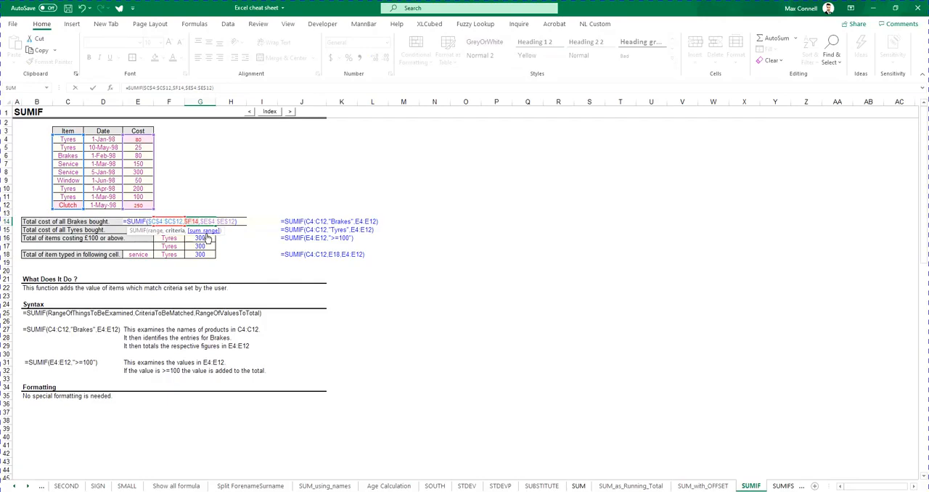
key("ctrl+Return")
left_click(169, 102)
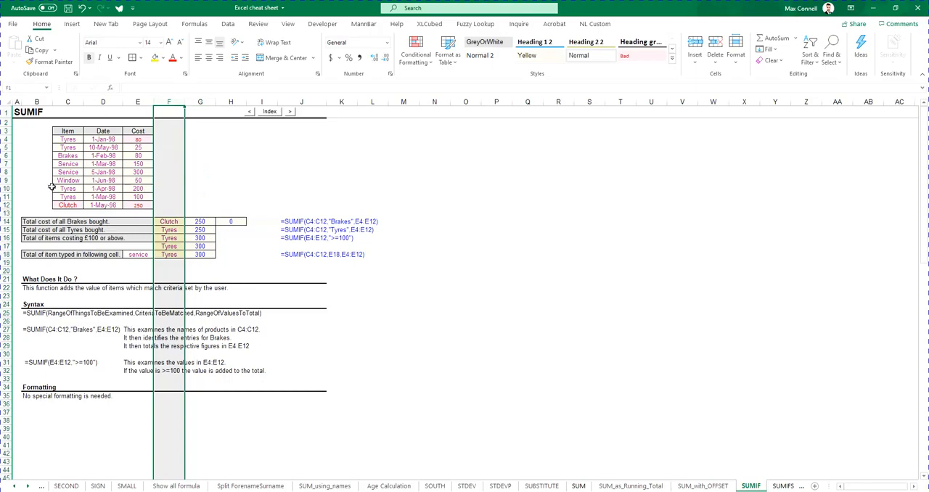
left_click_drag(200, 146, 206, 198)
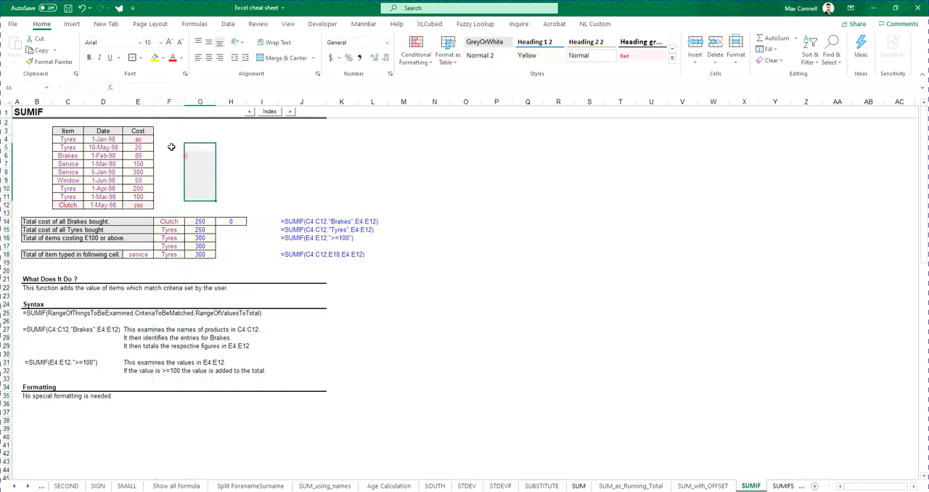
left_click(174, 147)
left_click_drag(175, 147, 341, 148)
left_click(296, 169)
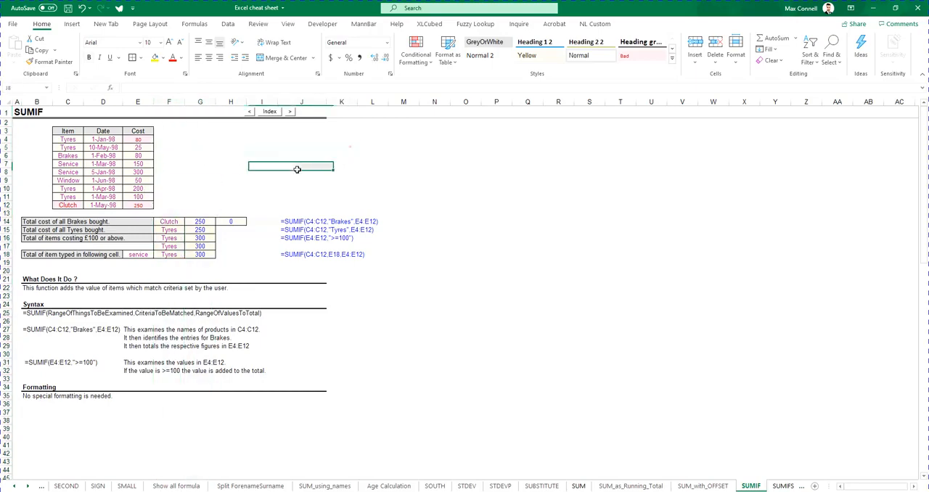
Copy G14's SUMIF formula down through G18 and check the criterion reference in G15
left_click(207, 221)
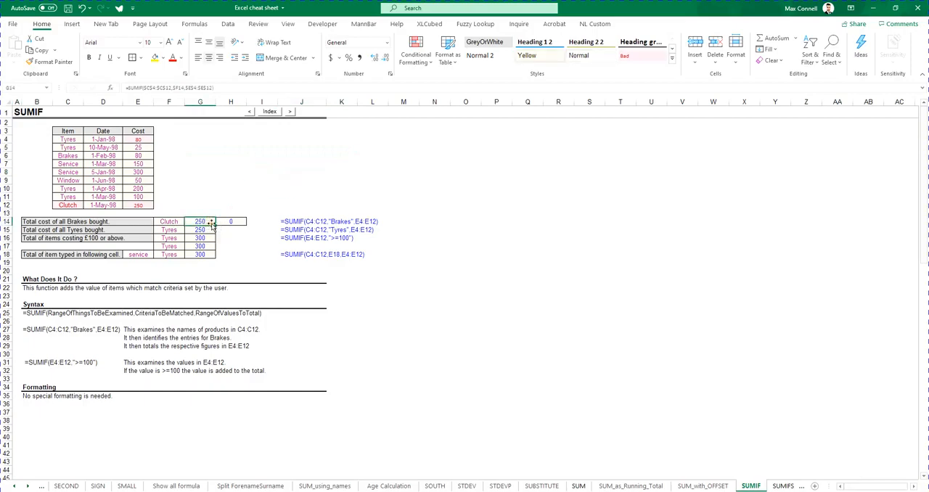
left_click_drag(215, 225, 217, 252)
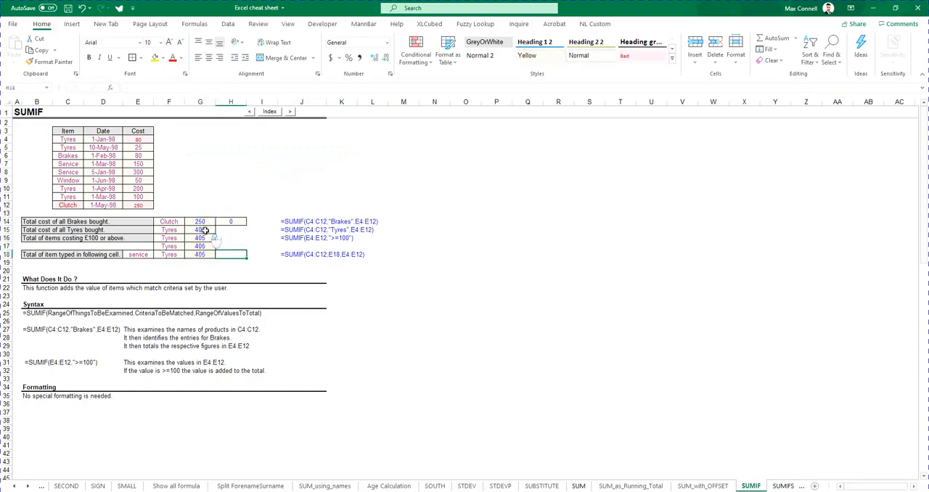
double_click(187, 232)
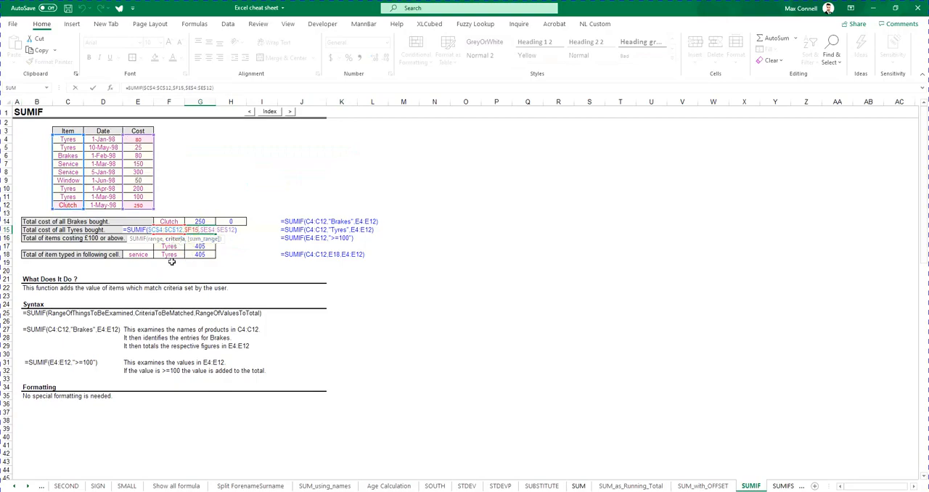
key("Escape")
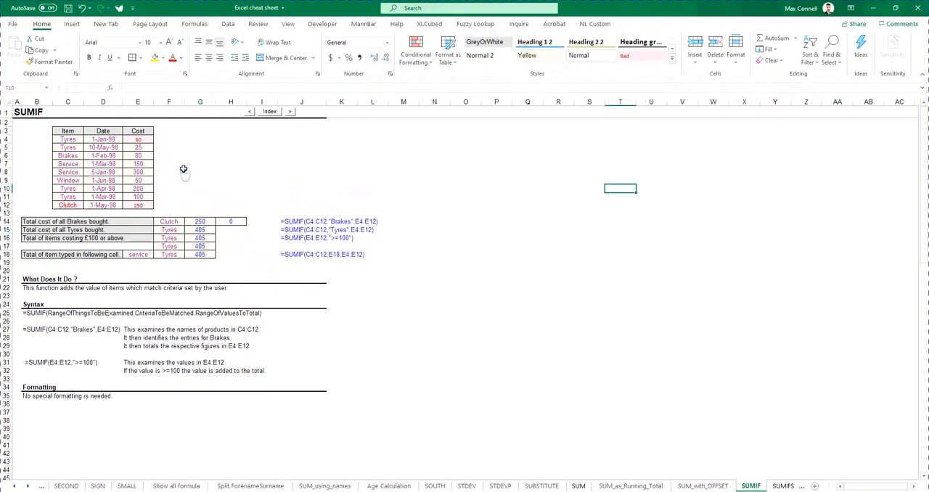
Inspect the criterion and sum range references in G14's SUMIF formula
left_click(218, 219)
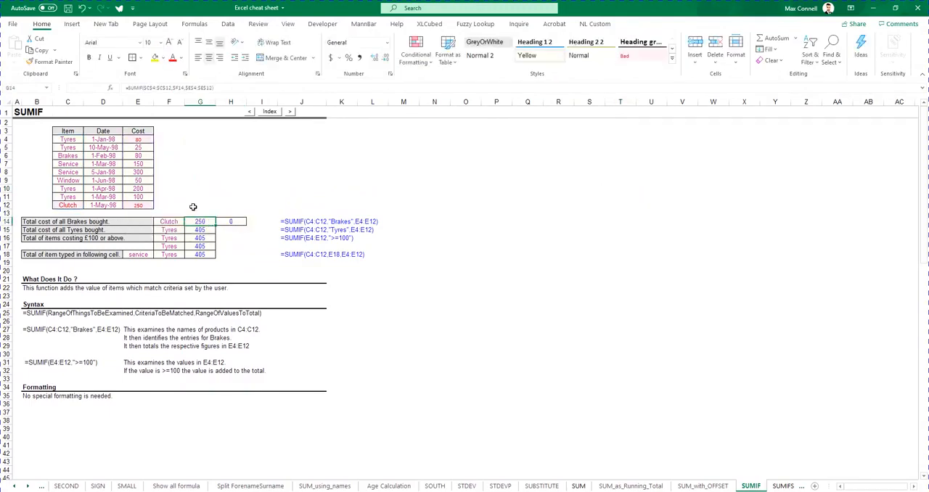
left_click(195, 207)
left_click(199, 220)
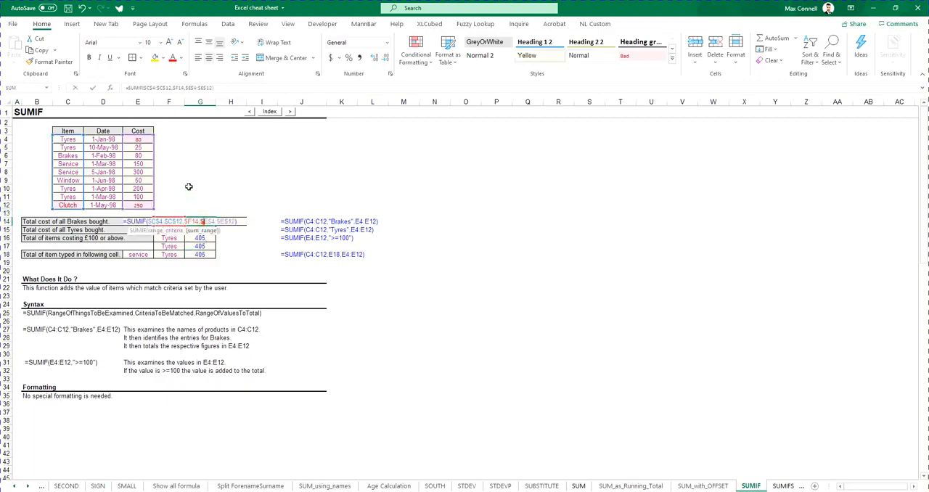
Replace the Cost heading in E3 with Jan
left_click(145, 133)
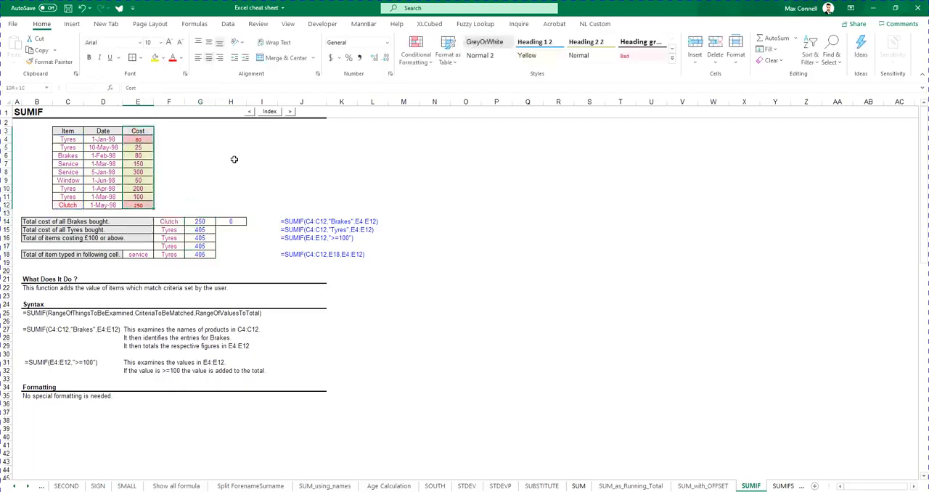
type("Jan")
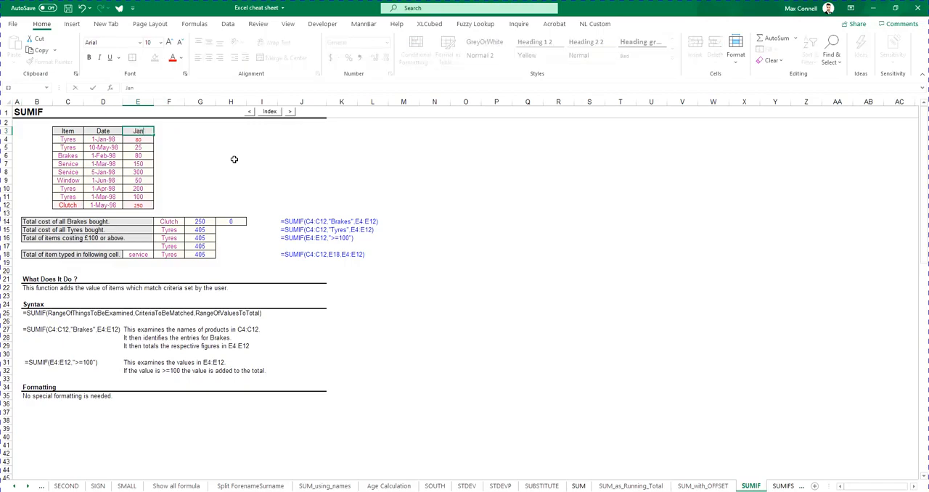
key("Return")
Copy the heading and costs in E3:E12 into the adjacent column starting at F3
key("shift+Down")
key("shift+Down")
key("shift+Down")
key("shift+Down")
key("shift+Down")
key("shift+Down")
key("shift+Down")
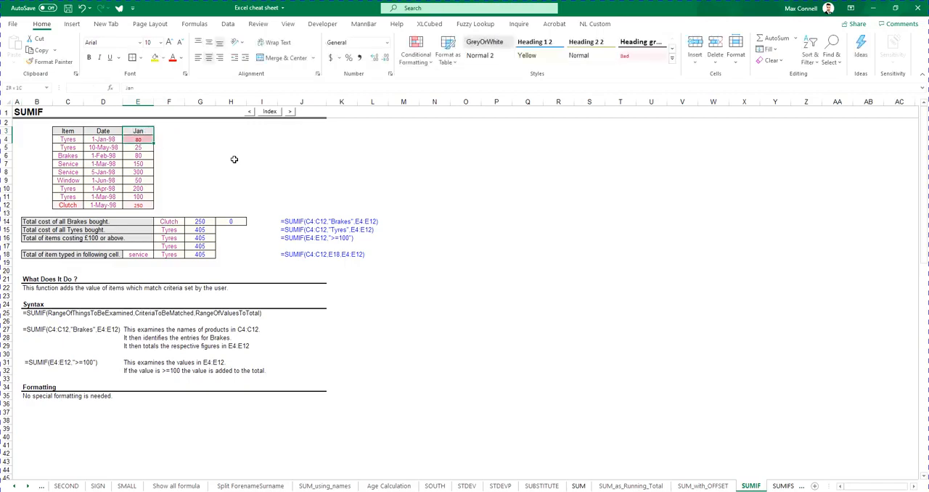
key("shift+Down")
key("ctrl+c")
key("Right")
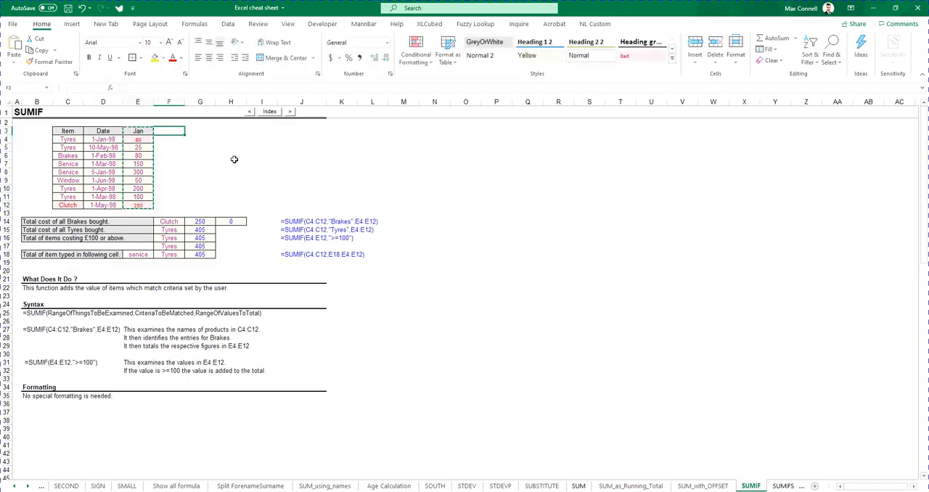
key("ctrl+v")
key("Escape")
Extend the month series from E3 across into F3 so that its heading reads Feb
key("Right")
key("Left")
key("Left")
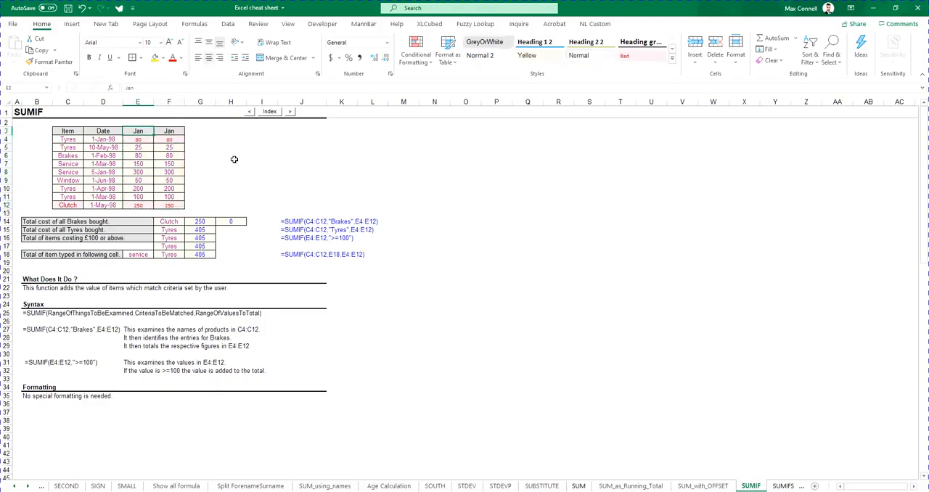
left_click_drag(154, 134, 178, 133)
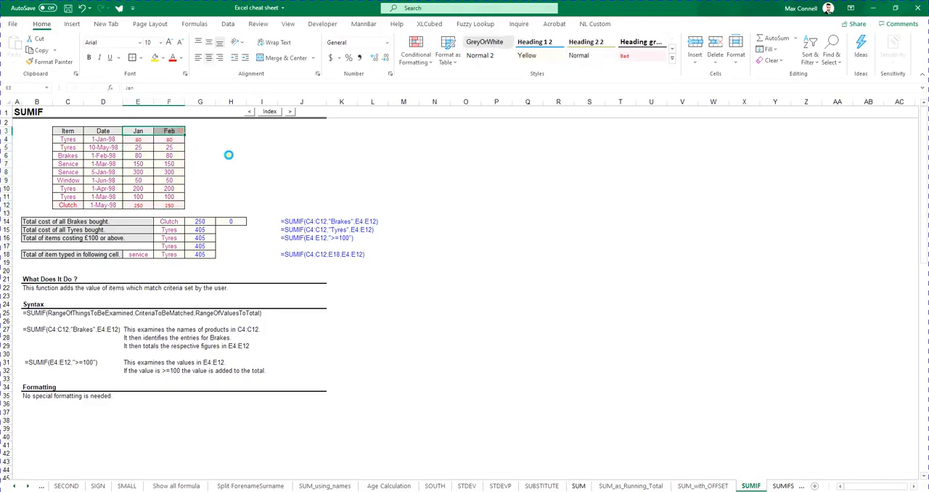
left_click(175, 144)
Copy the Jan and Feb headings from E3:F3 into G13:H13 above the SUMIF results
left_click(200, 220)
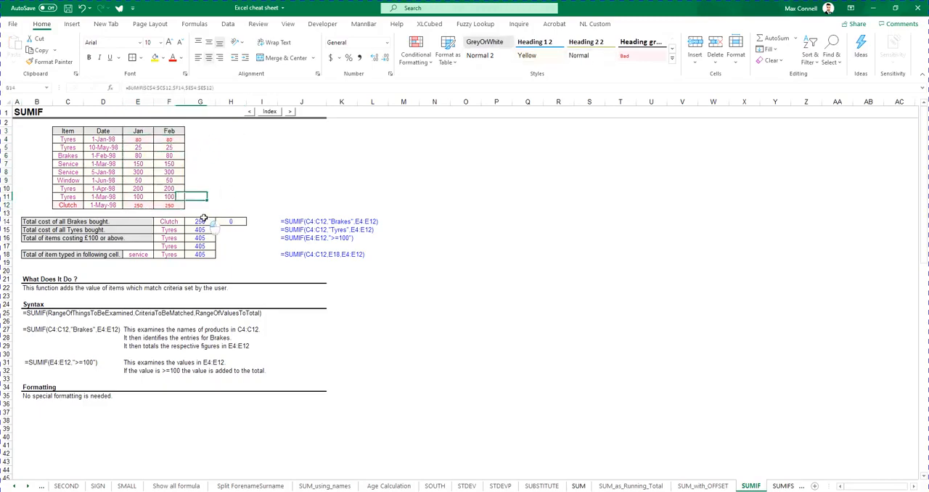
left_click_drag(130, 130, 165, 131)
key("ctrl+c")
left_click(201, 213)
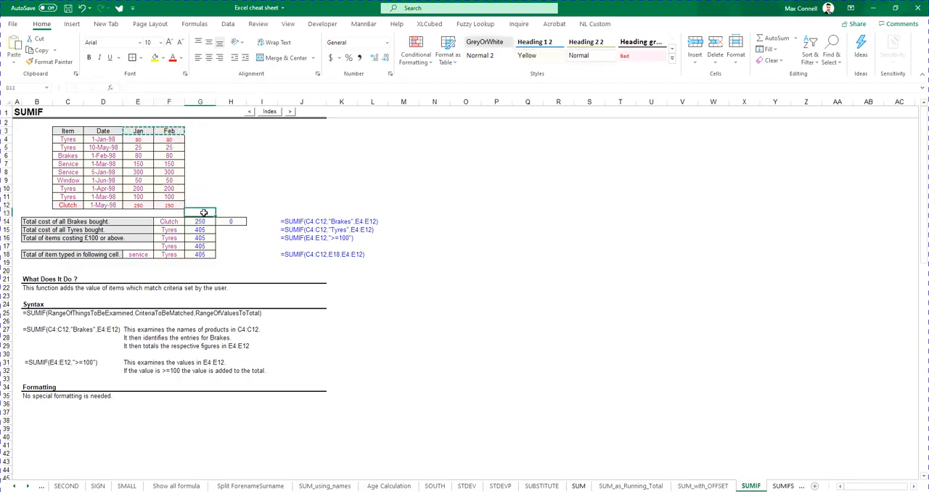
key("ctrl+v")
Enter =RANDBETWEEN(0,100) in F4 and fill it down through F12 to give the Feb column random costs
left_click(148, 143)
left_click(173, 141)
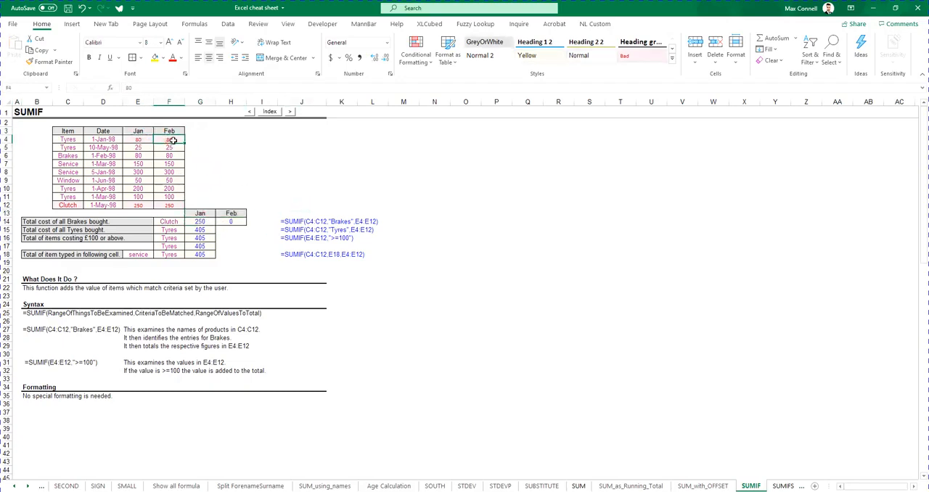
type("=randbe")
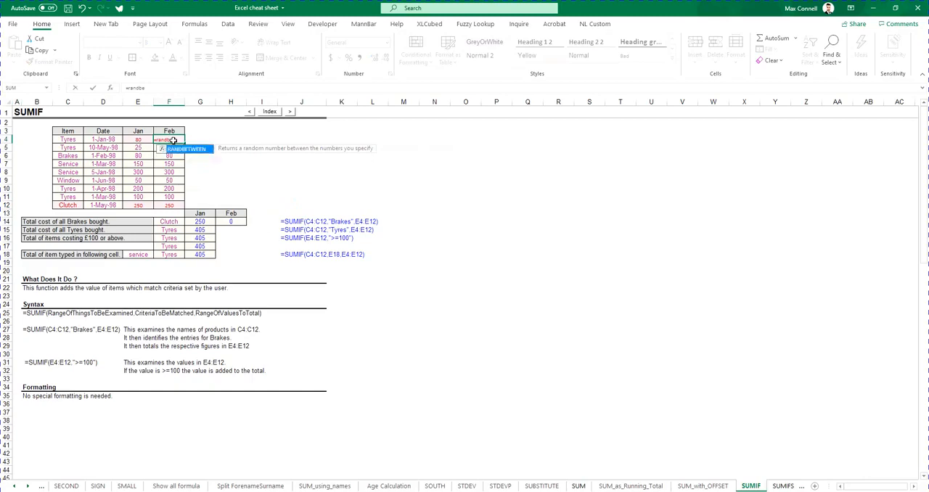
type("tween(0,")
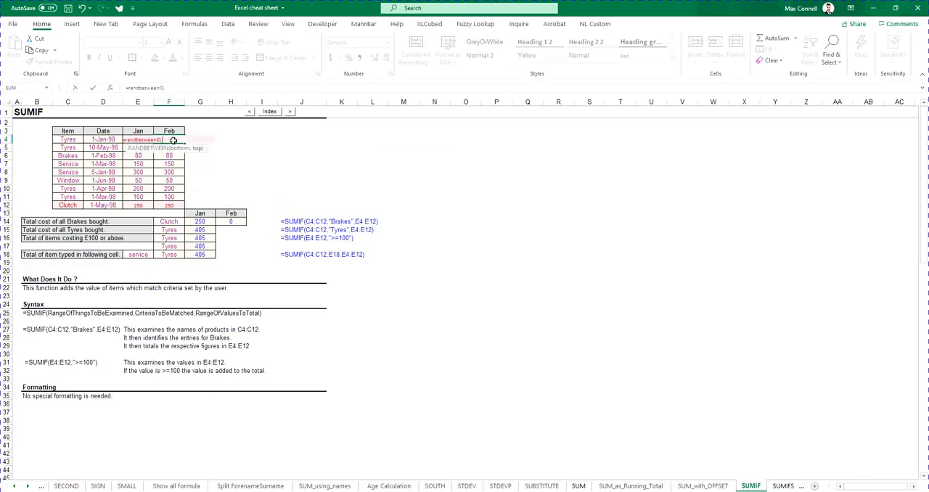
type("100")
key("ctrl+Return")
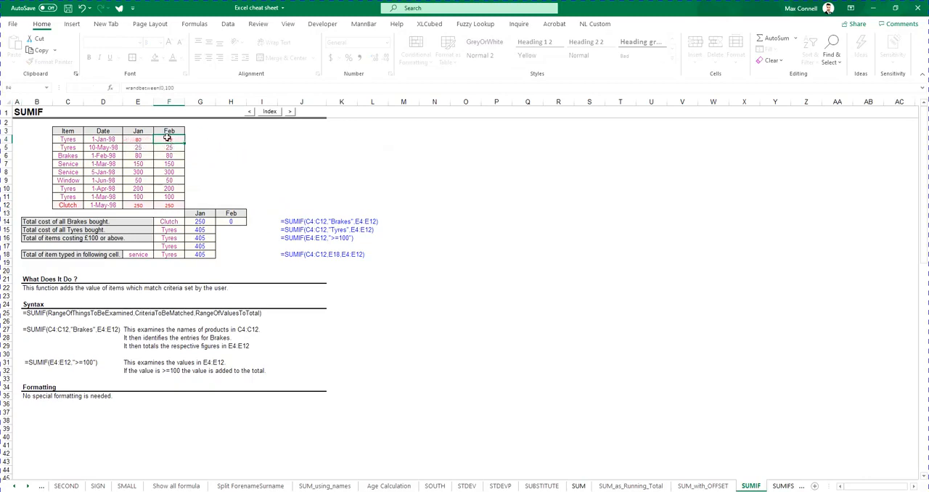
left_click_drag(184, 143, 197, 208)
Clear the conditional formatting rules from the Jan and Feb cost cells, starting at E4
left_click_drag(138, 139, 138, 205)
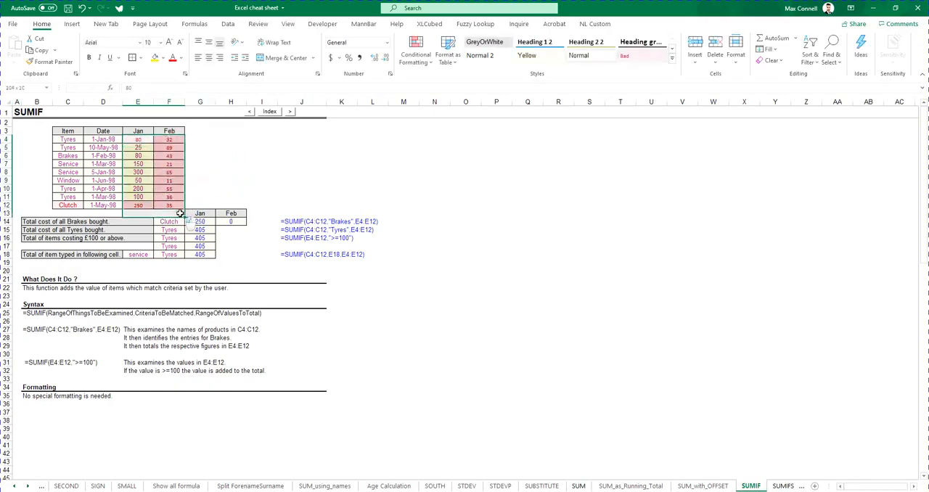
left_click(419, 62)
mouse_move(442, 205)
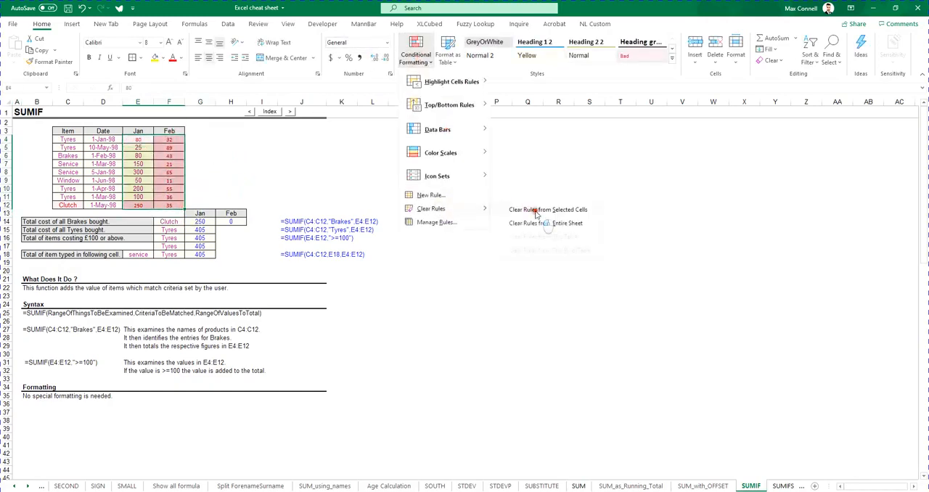
left_click(529, 220)
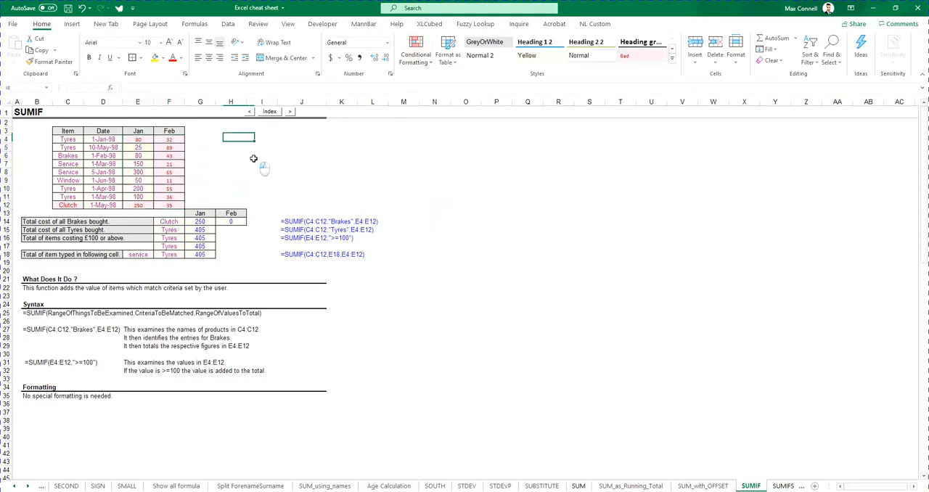
Apply the formatting of cost cell E6 to all the Jan and Feb costs in E4:F12
left_click(138, 156)
left_click(52, 63)
left_click_drag(138, 139, 177, 206)
left_click(230, 155)
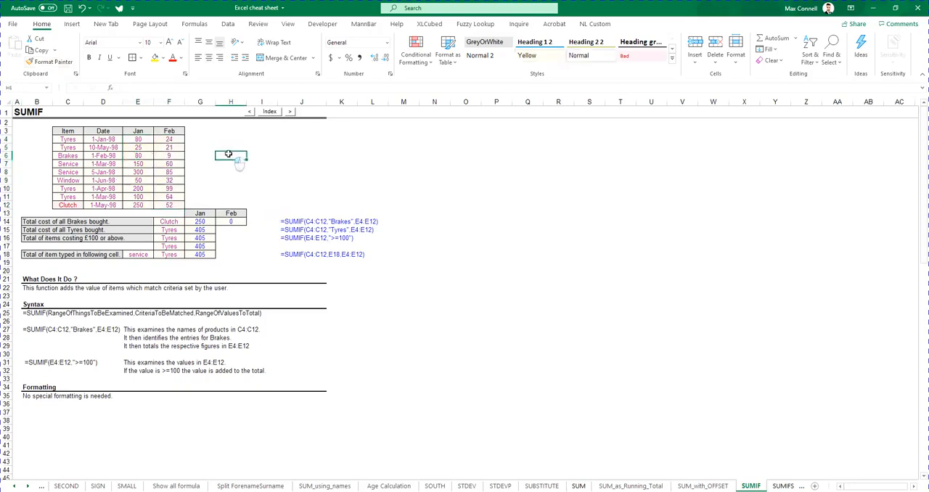
left_click(175, 131)
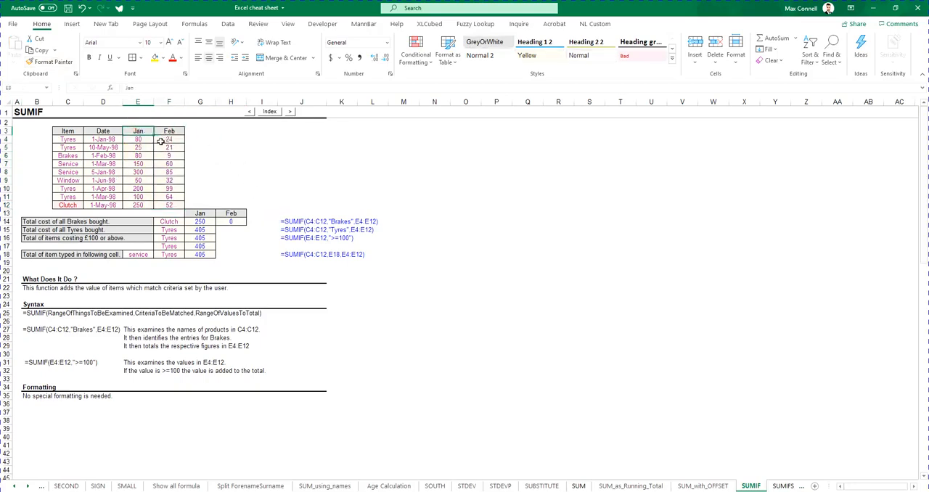
left_click_drag(70, 147, 66, 188)
left_click(65, 188)
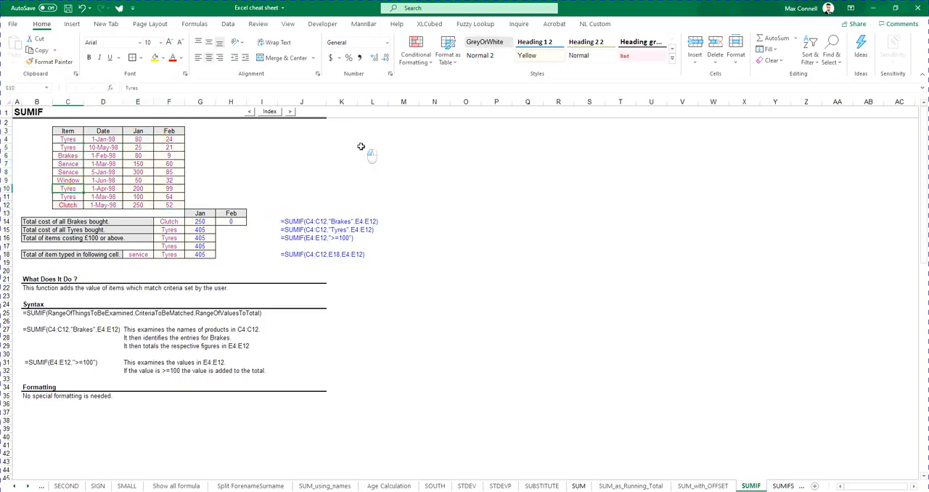
left_click(369, 148)
left_click(280, 198)
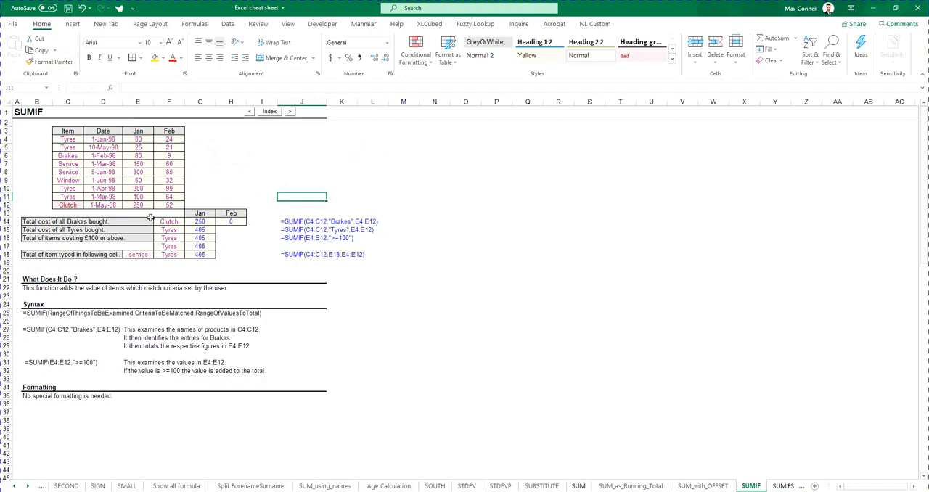
Enter the label sum in F13, beside the Jan and Feb headings of the SUMIF results
left_click(206, 215)
left_click(176, 214)
type("sum")
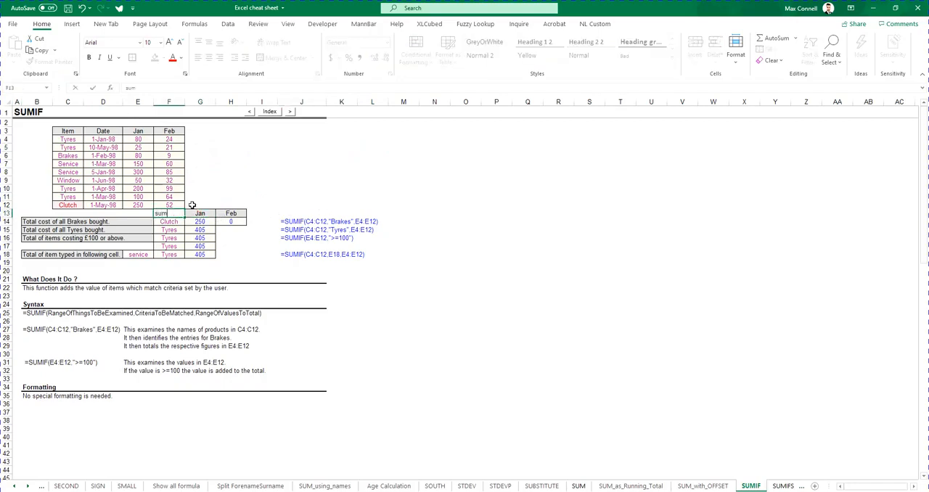
left_click(207, 225)
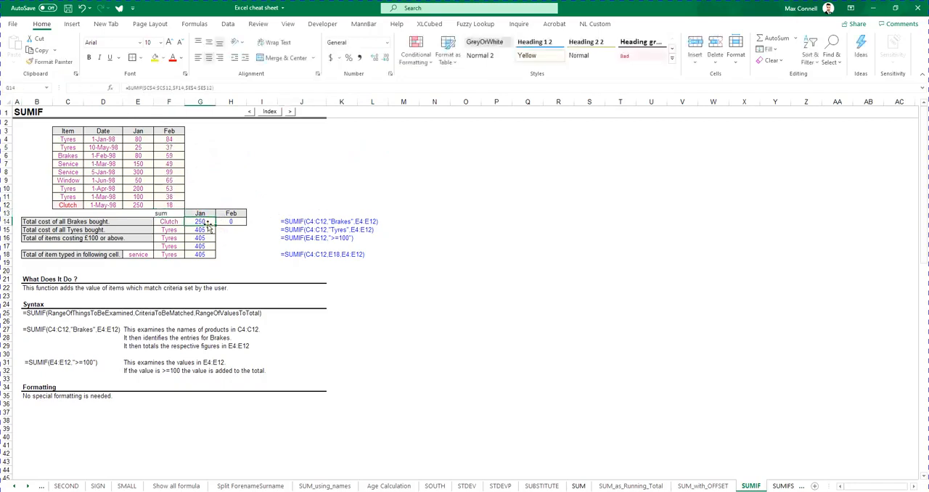
Make every reference in the G14 formula relative so that it reads =SUMIF(C4:C12,F14,E4:E12)
double_click(207, 224)
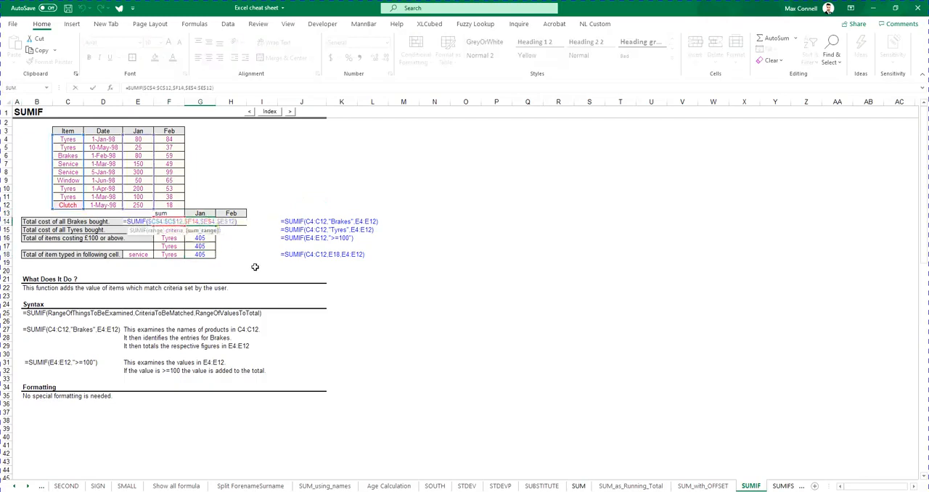
key("Escape")
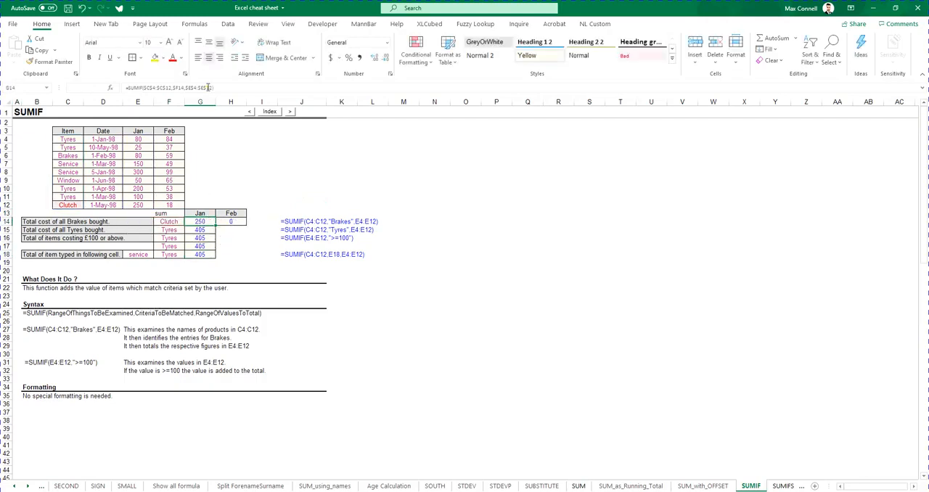
left_click_drag(225, 89, 5, 83)
key("F4")
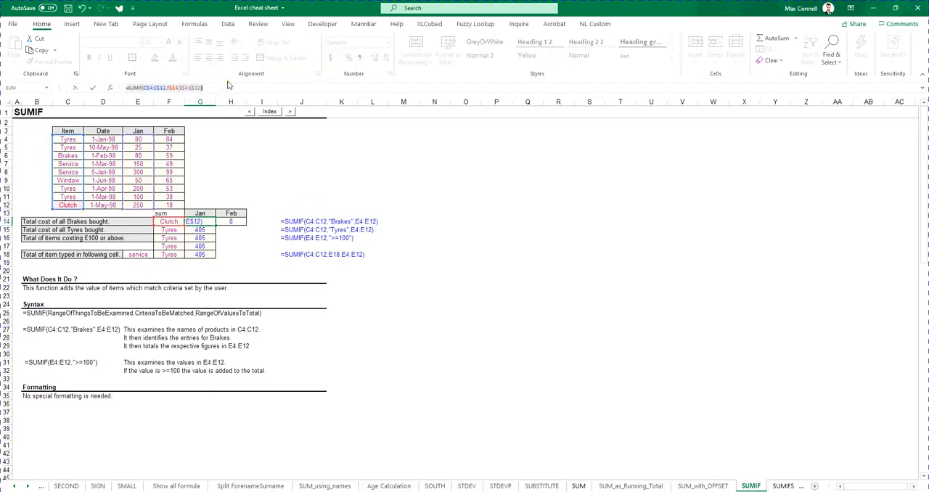
key("F4")
key("Return")
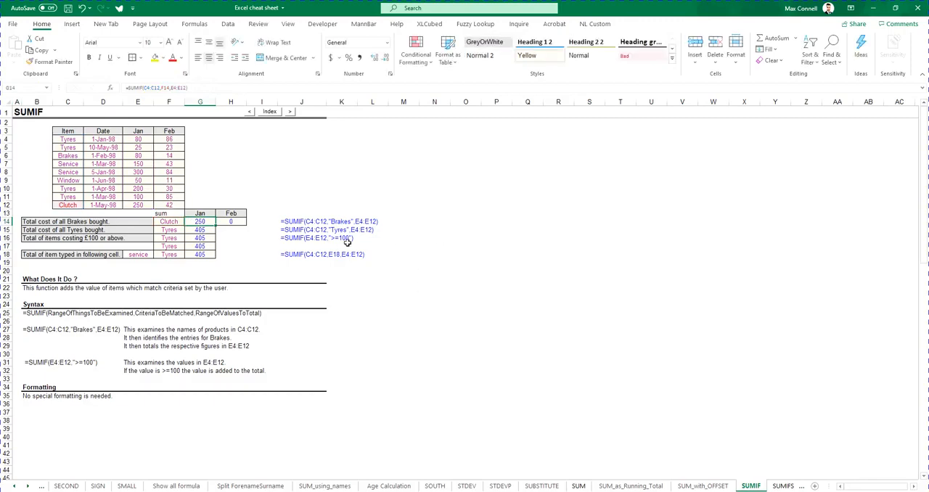
In the G14 formula, lock the item range fully as $C$4:$C$12 and only the criteria's column as $F14
double_click(211, 222)
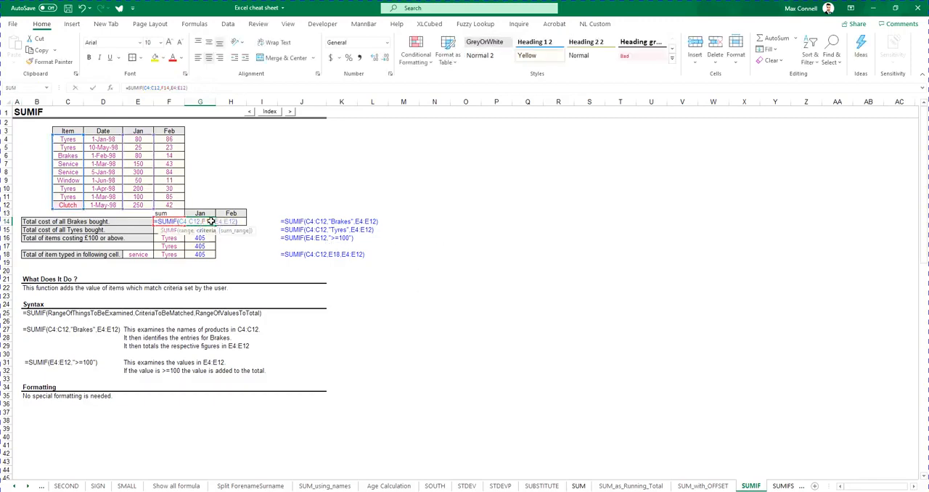
key("Escape")
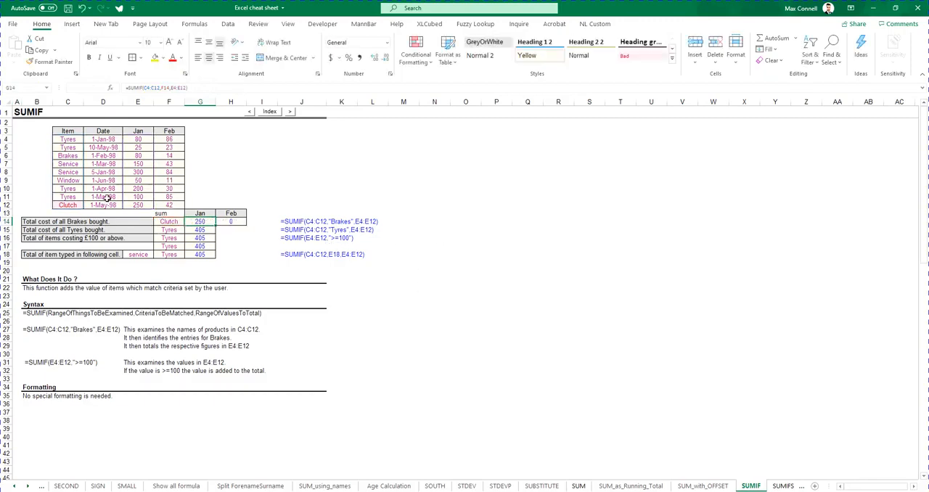
double_click(204, 222)
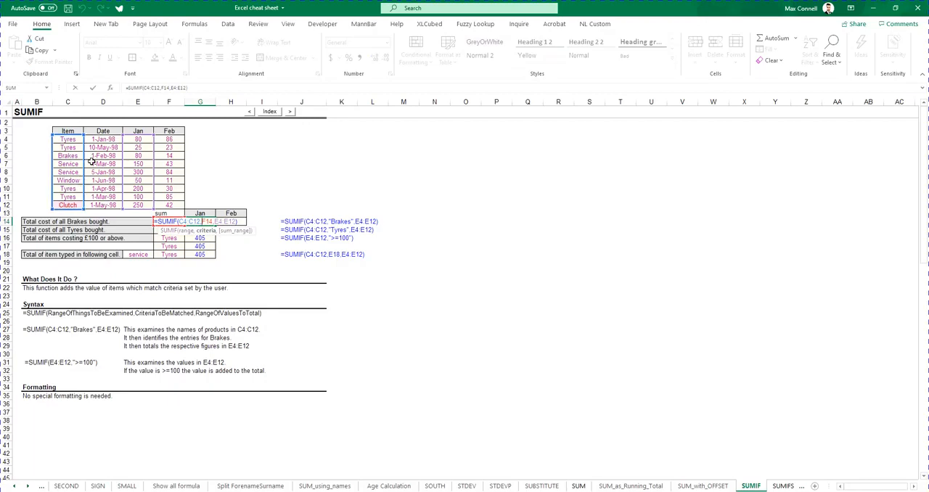
left_click_drag(160, 88, 142, 88)
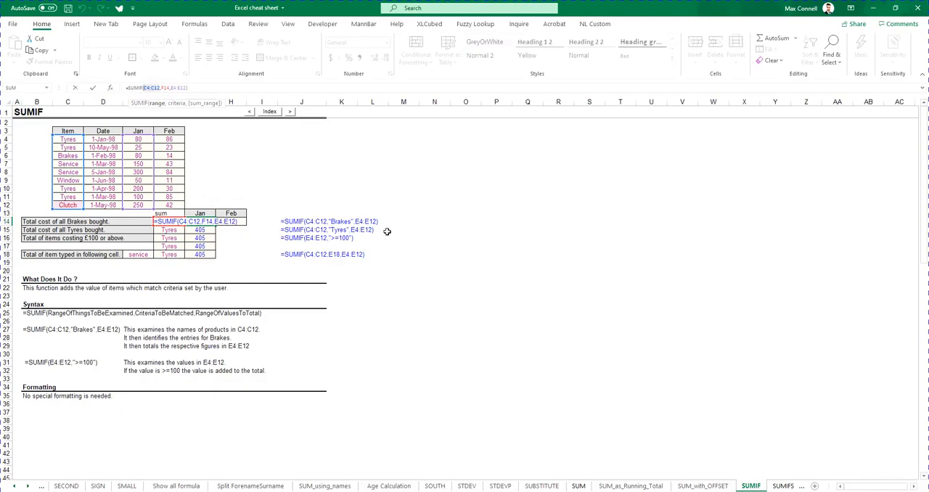
key("F4")
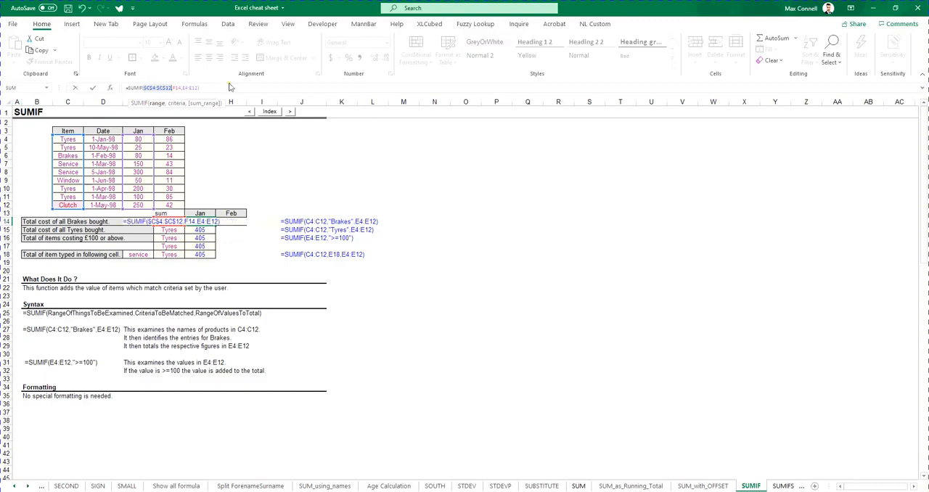
left_click(178, 88)
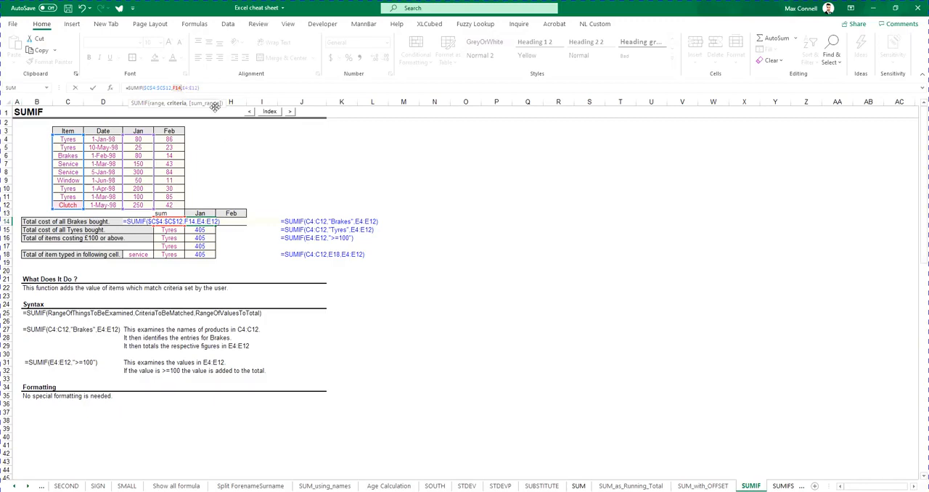
key("F4")
Lock only the rows of the sum range in the G14 formula, as E$4:E$12, and commit it
double_click(208, 222)
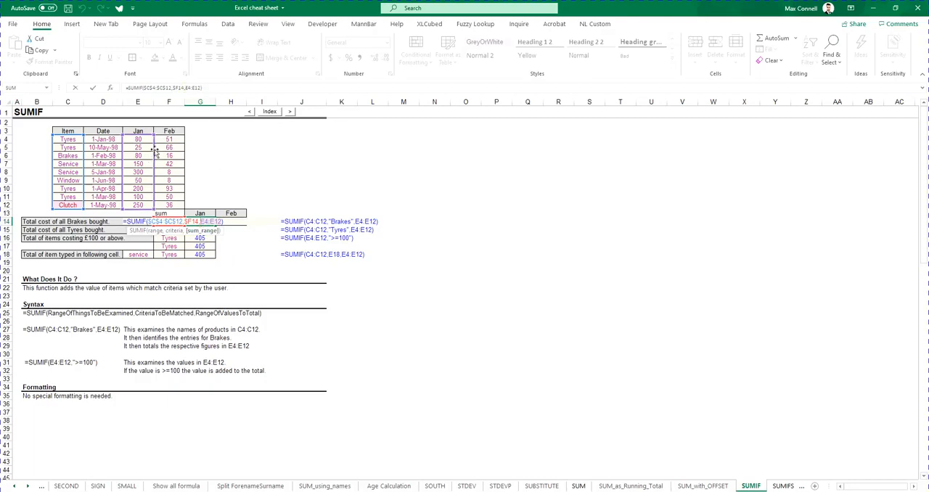
left_click(188, 87)
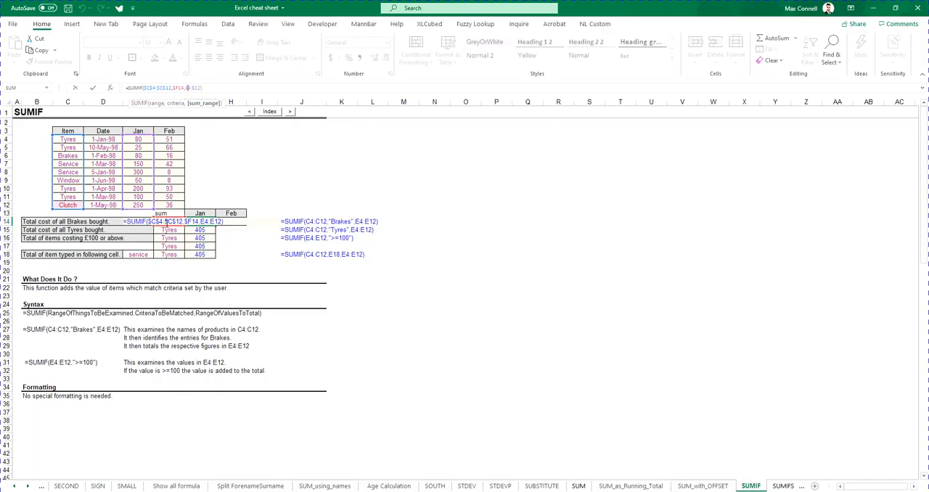
left_click(195, 103)
key("F4")
mouse_move(153, 149)
left_mouse_down()
mouse_move(173, 142)
mouse_move(159, 154)
left_mouse_up()
key("ctrl+Return")
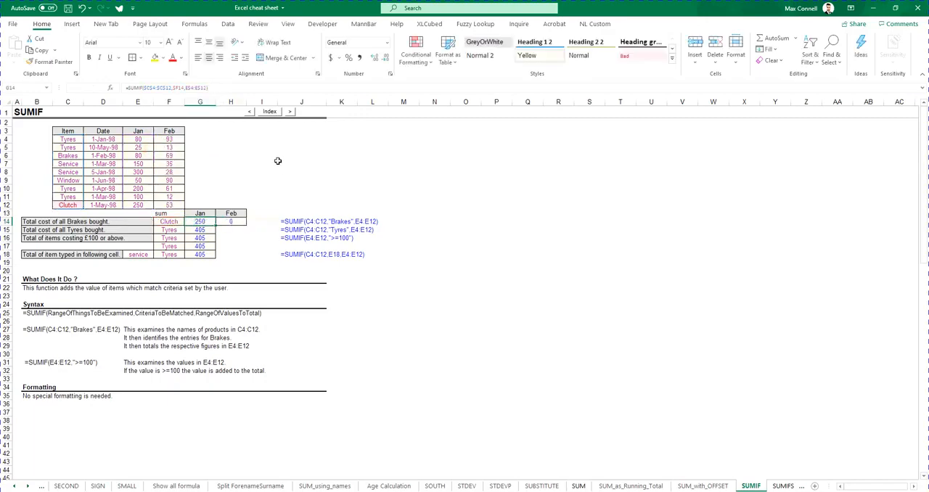
Copy the G14 SUMIF formula into H14 and fill both the Jan and Feb formulas down through row 18
key("ctrl+c")
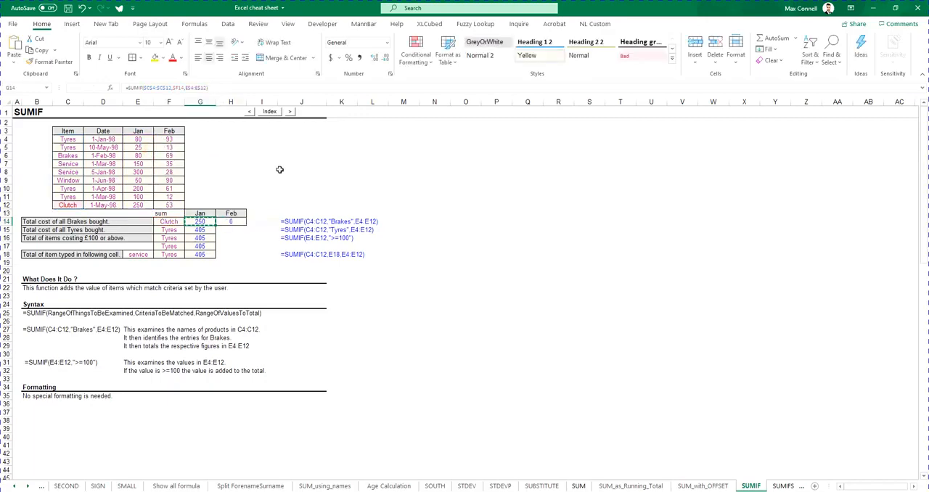
left_click(233, 222)
key("Return")
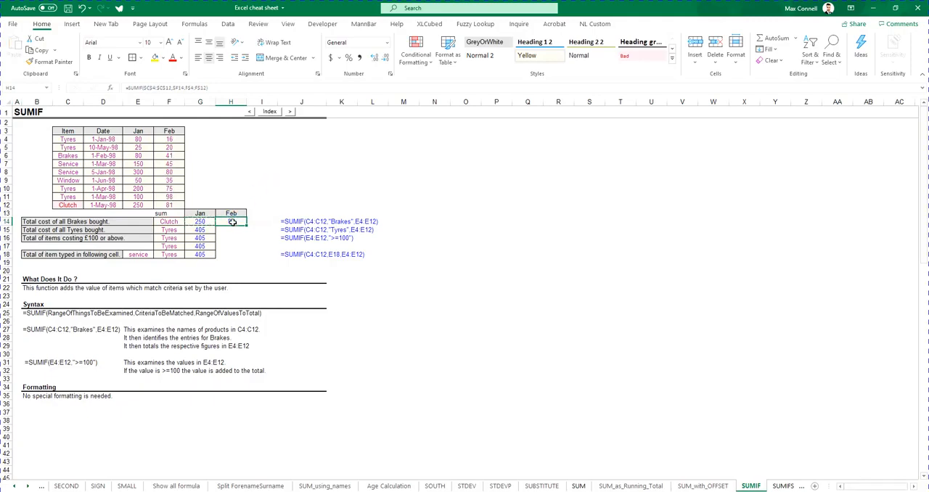
double_click(233, 221)
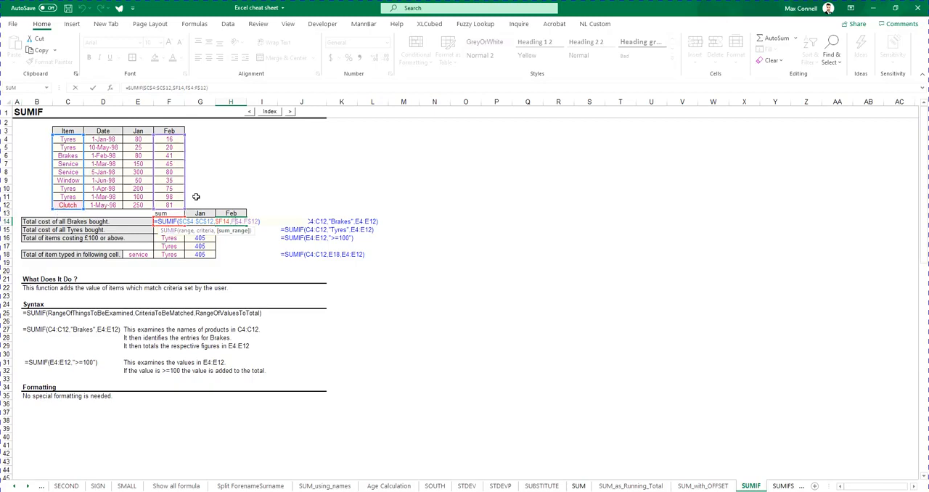
key("Tab")
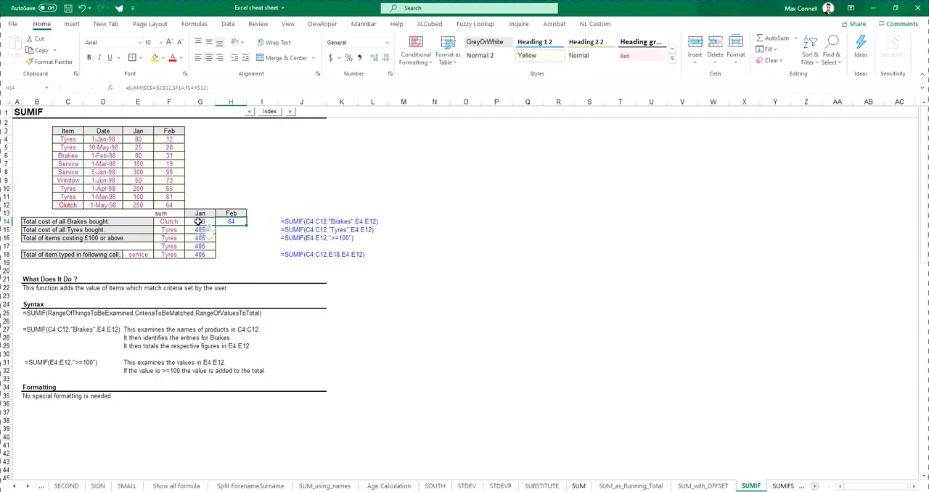
left_click_drag(198, 222, 229, 258)
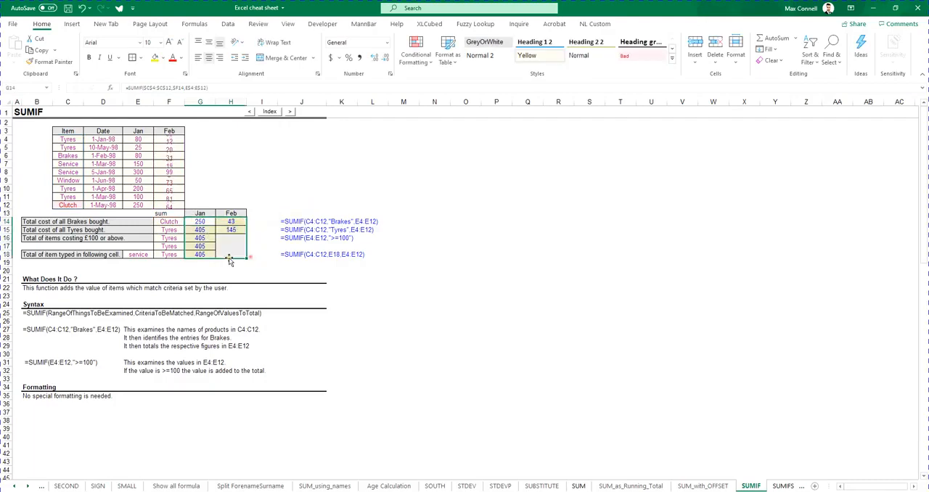
Copy Service and Window from C8:C9 into criteria cells F16:F17, and Service from C7 into F18
left_click(67, 172)
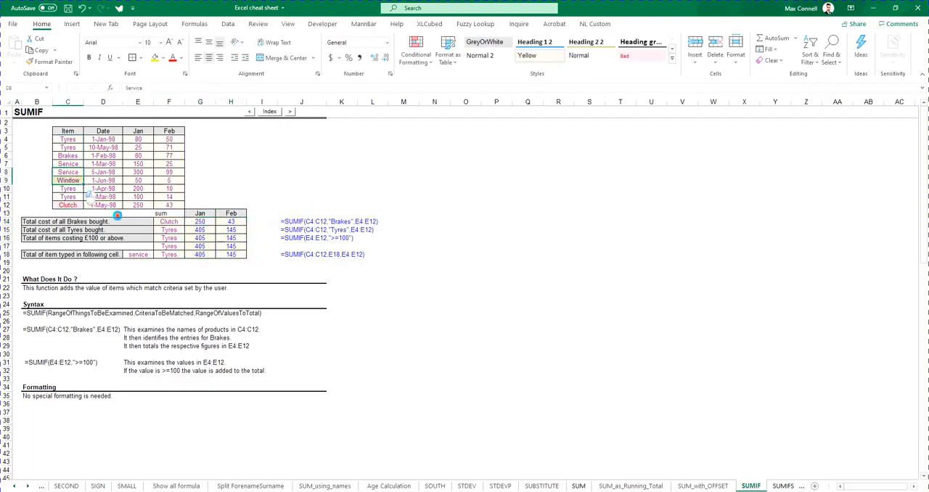
key("ctrl+c")
left_click(171, 240)
key("ctrl+v")
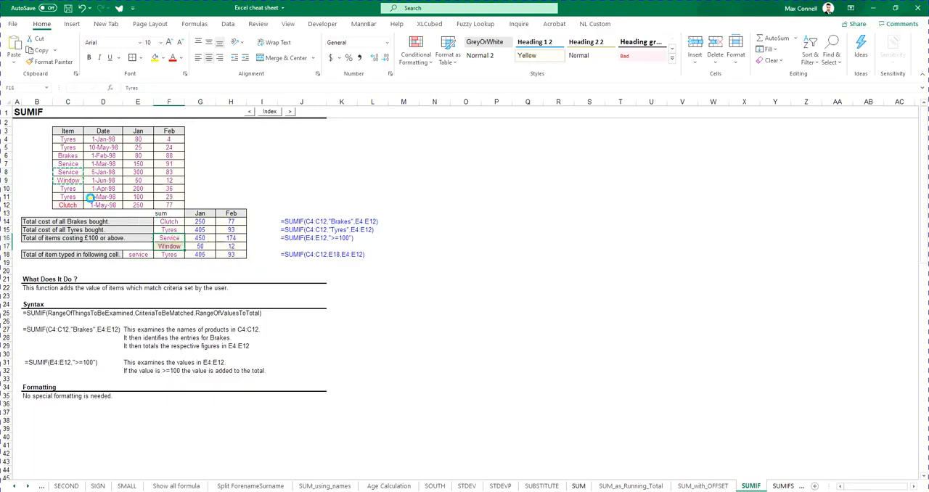
left_click(67, 163)
key("ctrl+c")
left_click(174, 255)
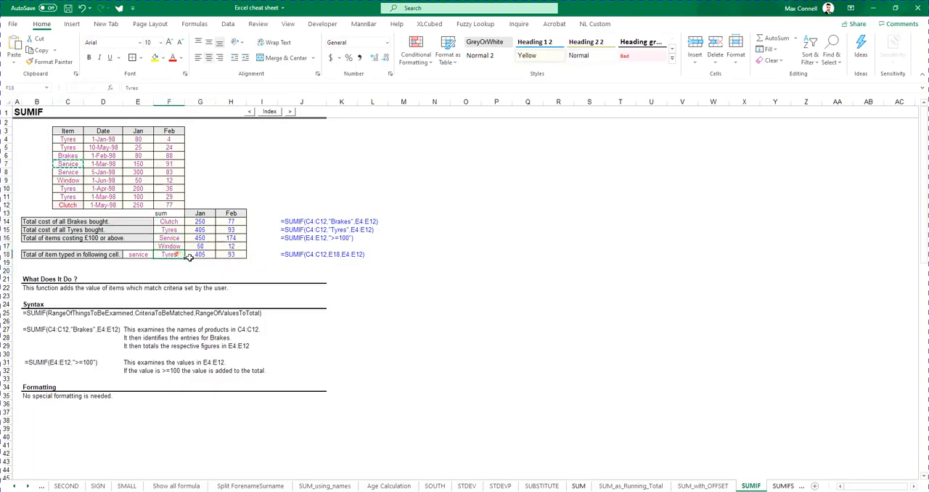
key("ctrl+v")
Examine the references in the Jan and Feb SUMIF formulas in G15 and H15 against the Feb headings
left_click(200, 222)
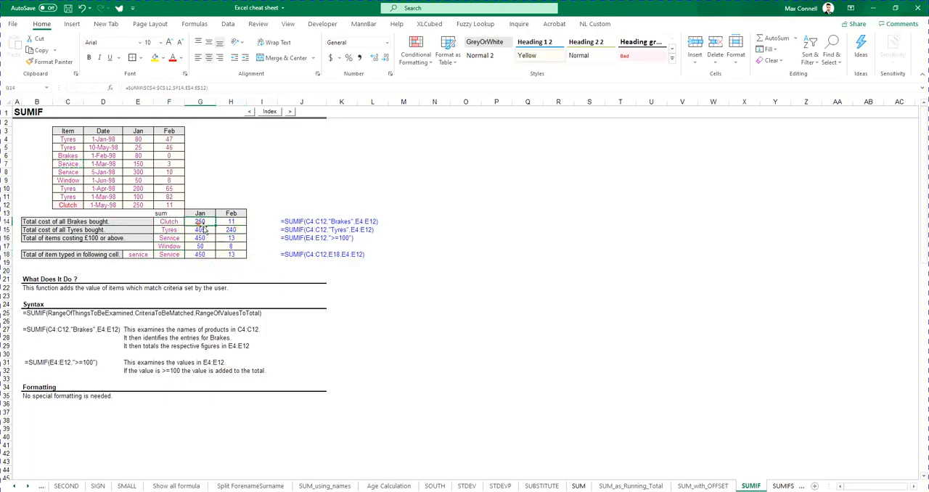
double_click(202, 230)
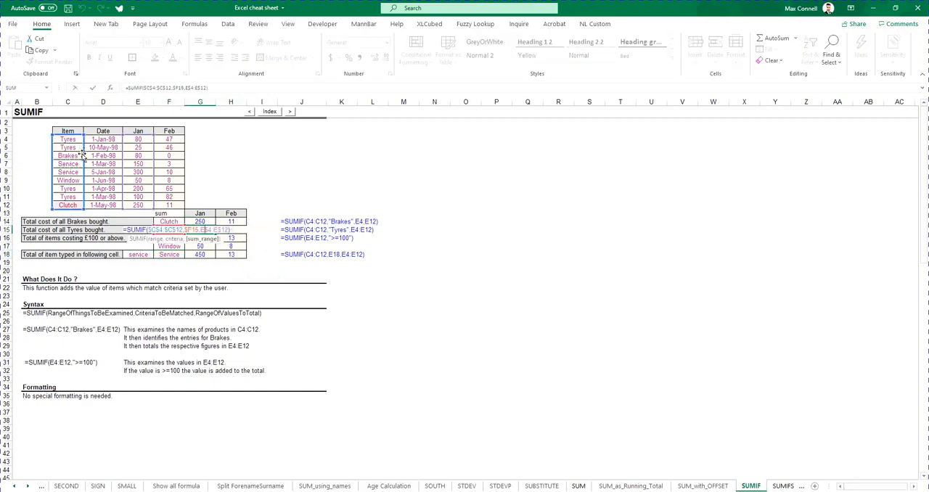
left_click(231, 230)
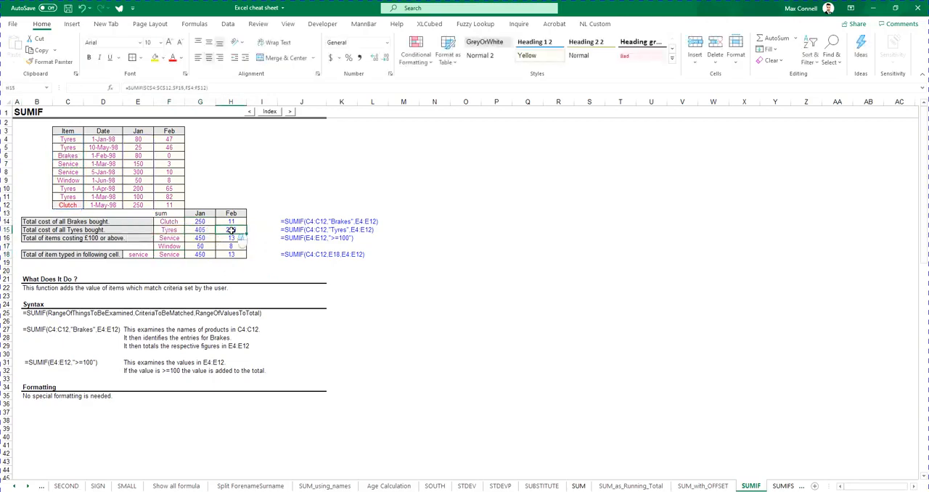
double_click(230, 229)
left_click(240, 214)
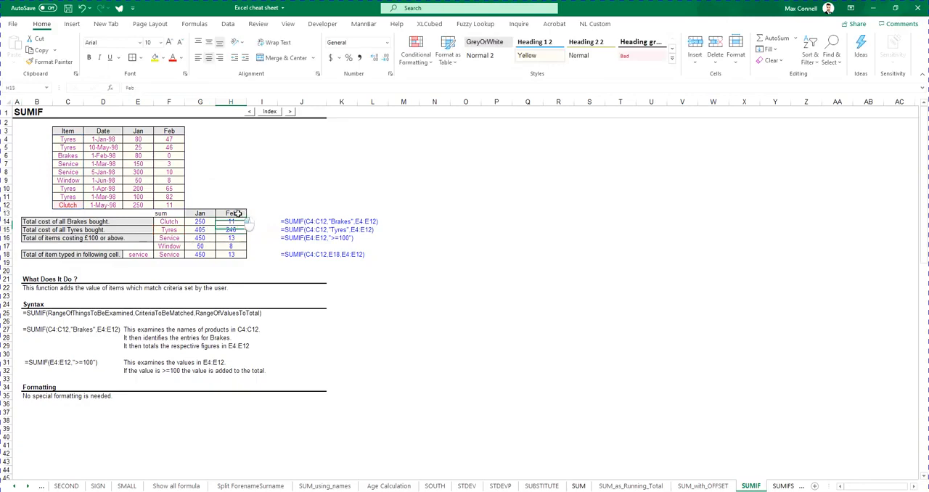
left_click(178, 131)
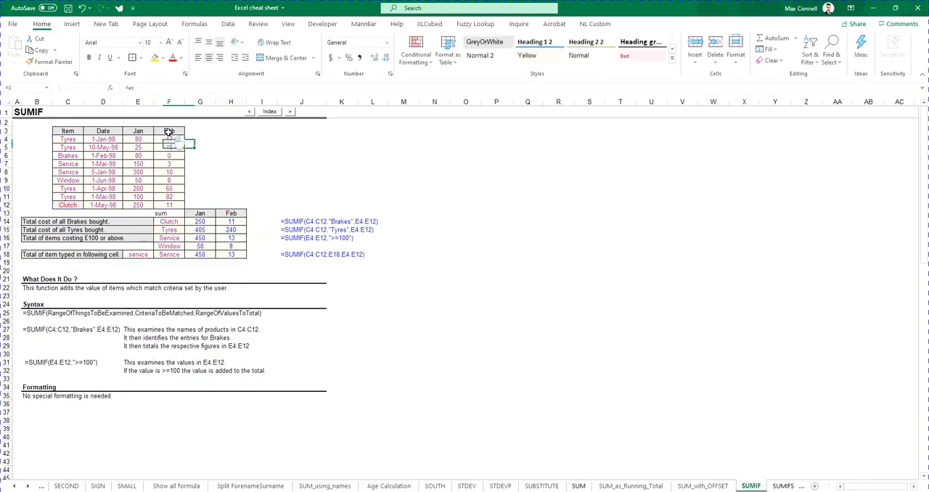
Fill the Feb data column across to column K and fill the headings in G3:K3 as the months Mar to Jul
left_click_drag(185, 136, 349, 138)
left_click_drag(176, 140, 347, 206)
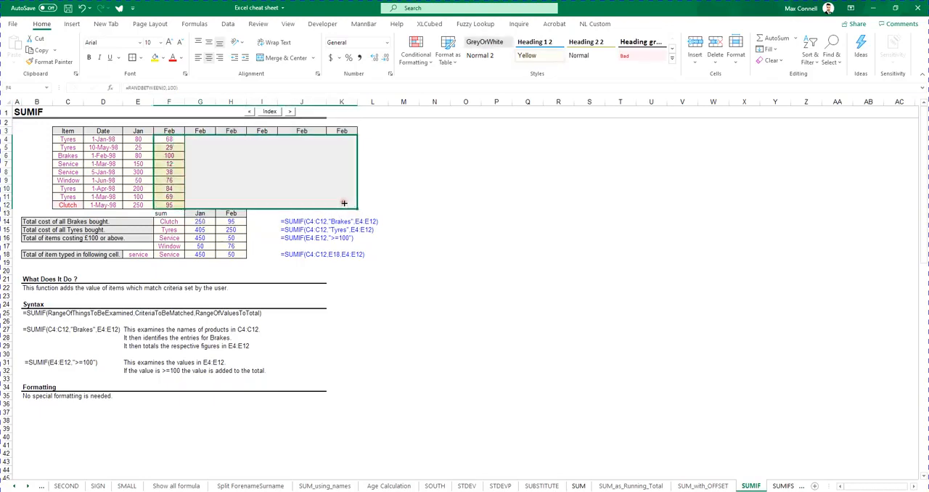
left_click(168, 132)
left_click_drag(184, 135, 367, 151)
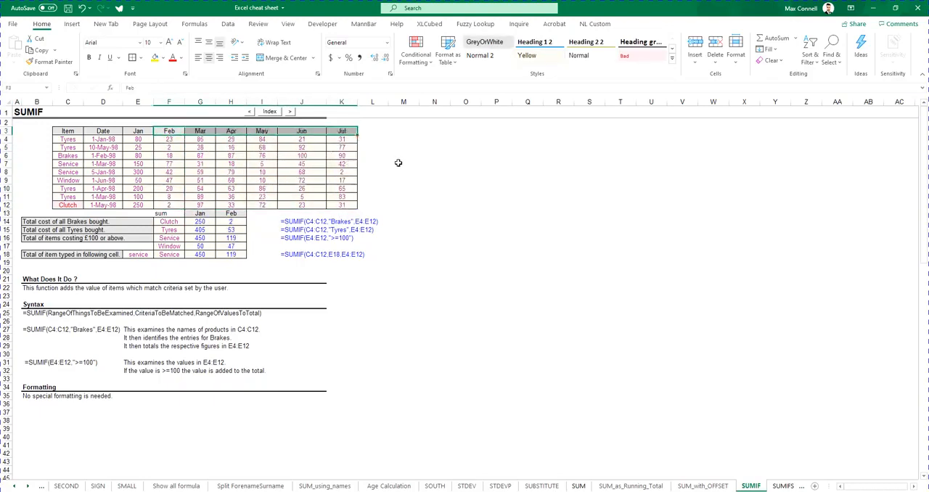
Link cell I13 of the summary table to the Mar heading in G3
left_click(262, 213)
type("=")
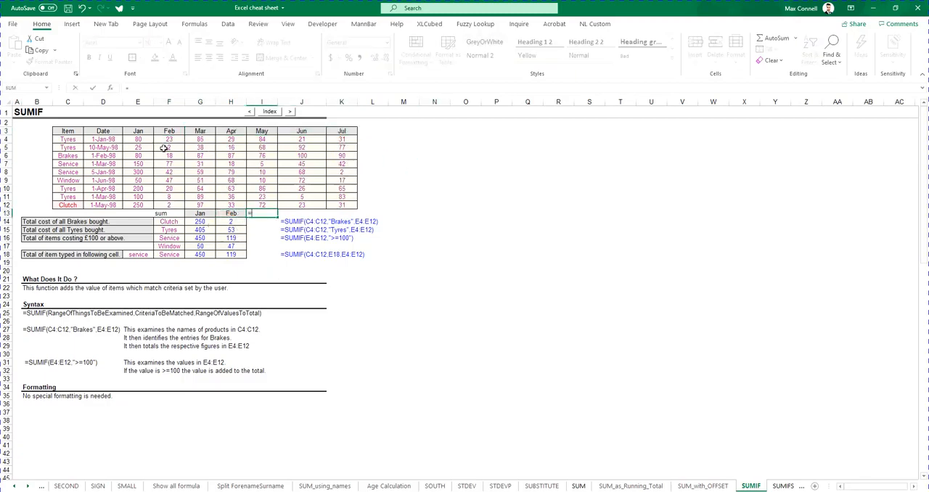
left_click(198, 131)
key("ctrl+Return")
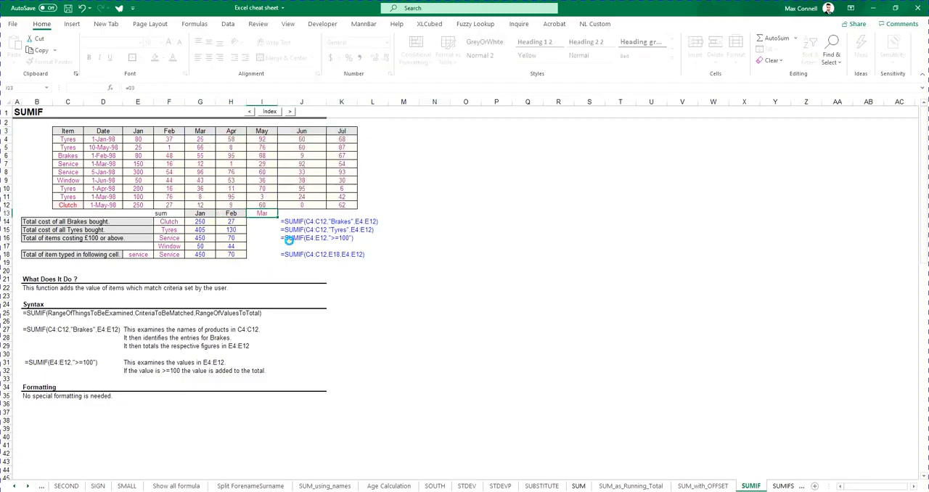
left_click(231, 213)
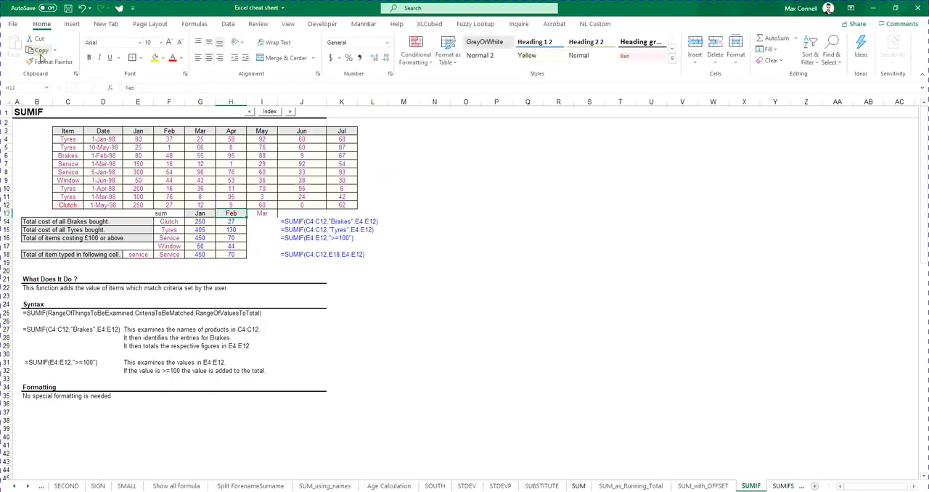
type("=")
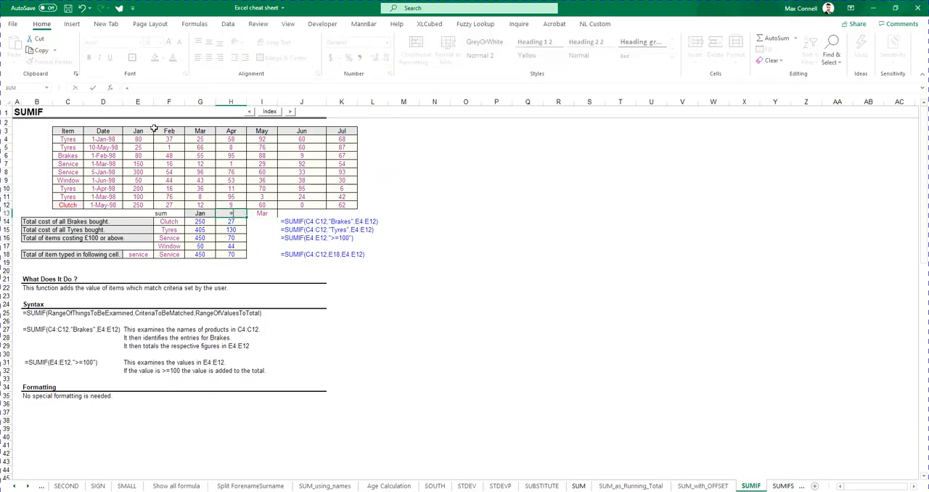
left_click_drag(162, 137, 167, 132)
key("Return")
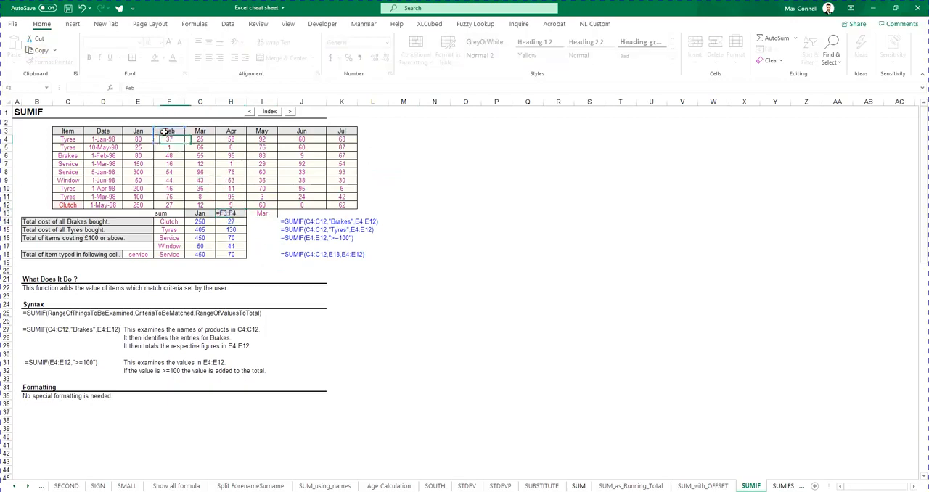
left_click(165, 131)
Link summary heading H13 to the Feb heading in F3 and fill H13:H18 across to column S
left_click(231, 212)
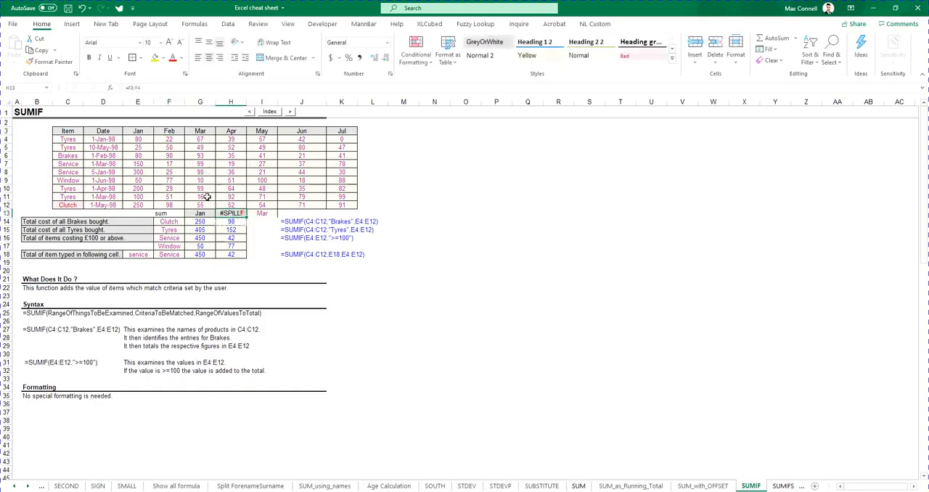
type("=")
left_click(161, 131)
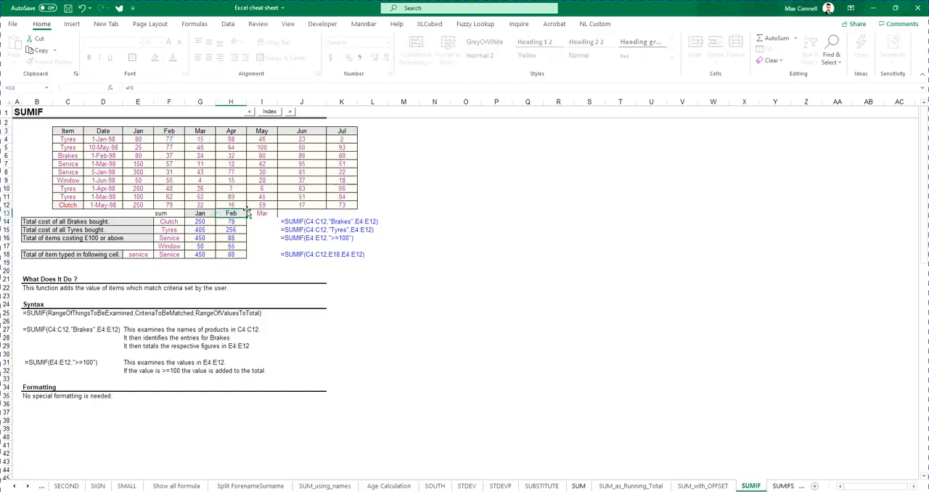
key("Return")
left_click_drag(231, 212, 595, 255)
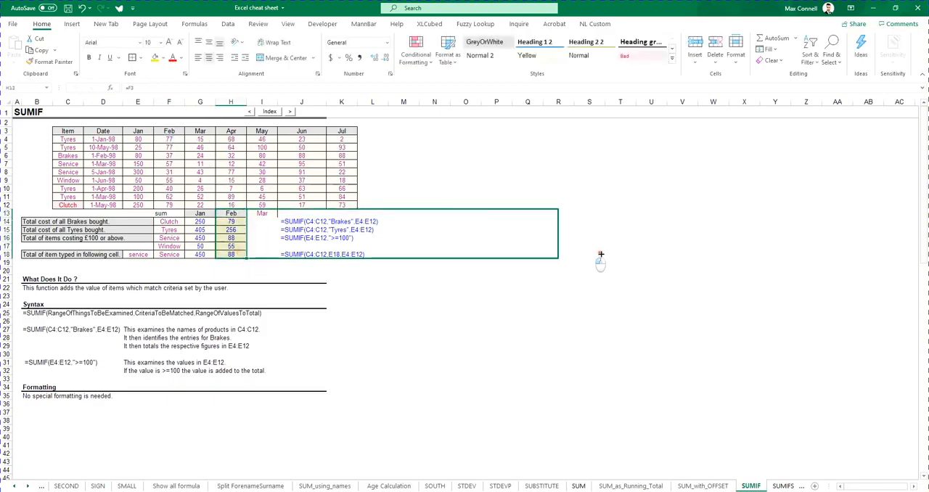
left_click(435, 276)
Clear the surplus summary columns beyond Jul, across range N12:S22
left_click(301, 222)
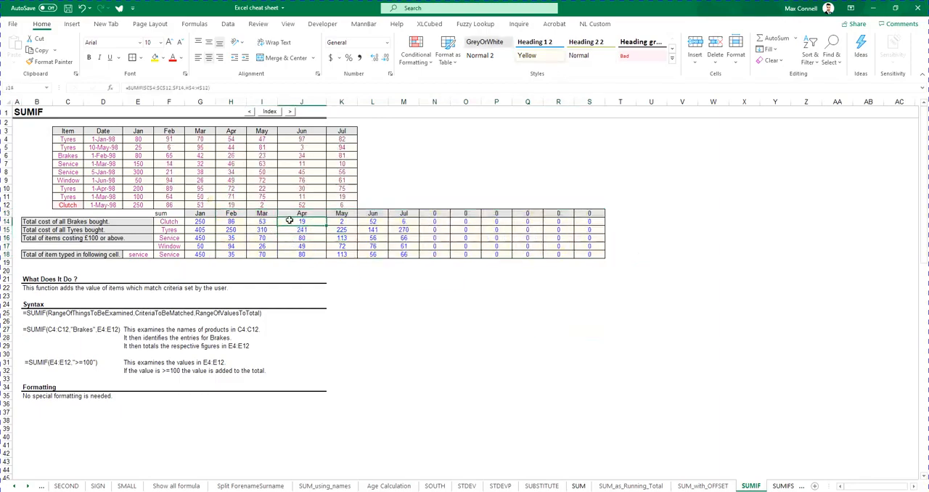
double_click(301, 221)
left_click_drag(435, 205, 595, 293)
key("Delete")
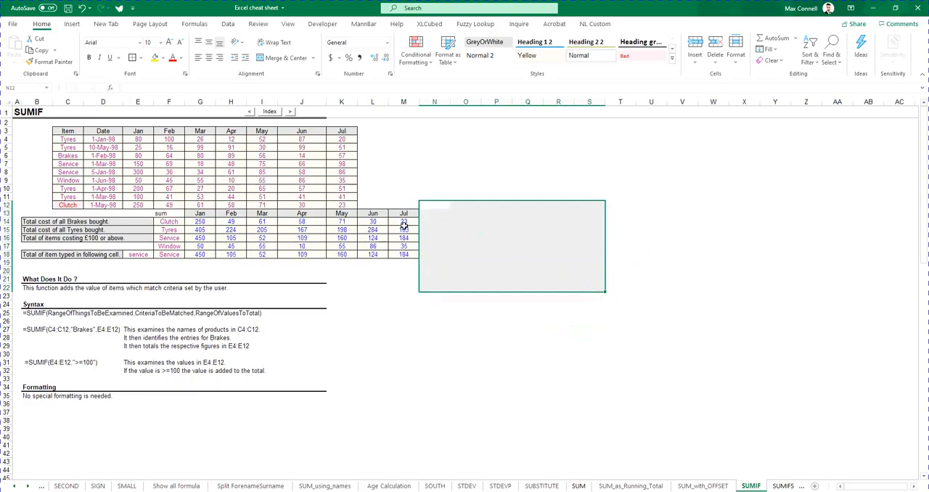
Examine the range, criteria and sum range references in the SUMIF formulas of rows 14 and 16 across the months
left_click(403, 229)
double_click(230, 221)
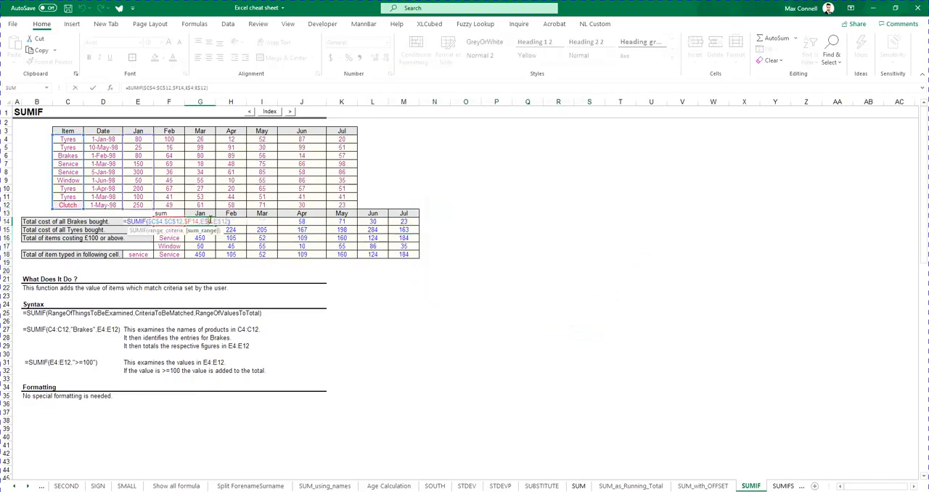
key("Escape")
double_click(260, 220)
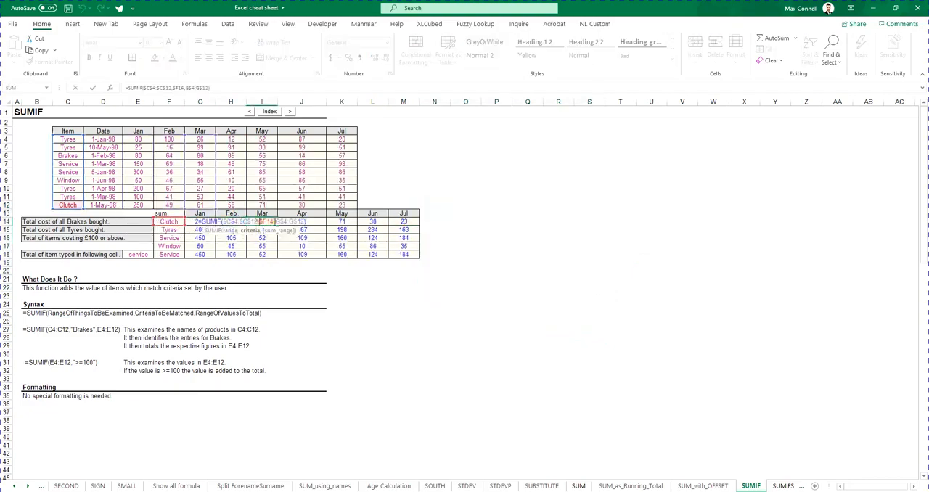
key("Escape")
double_click(302, 220)
left_click(299, 239)
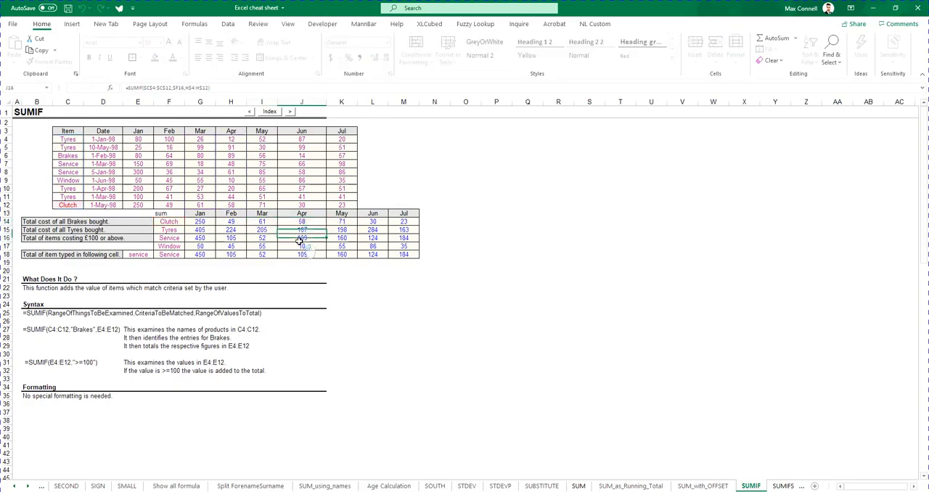
double_click(253, 237)
left_click(350, 237)
double_click(351, 238)
key("Escape")
left_click(550, 239)
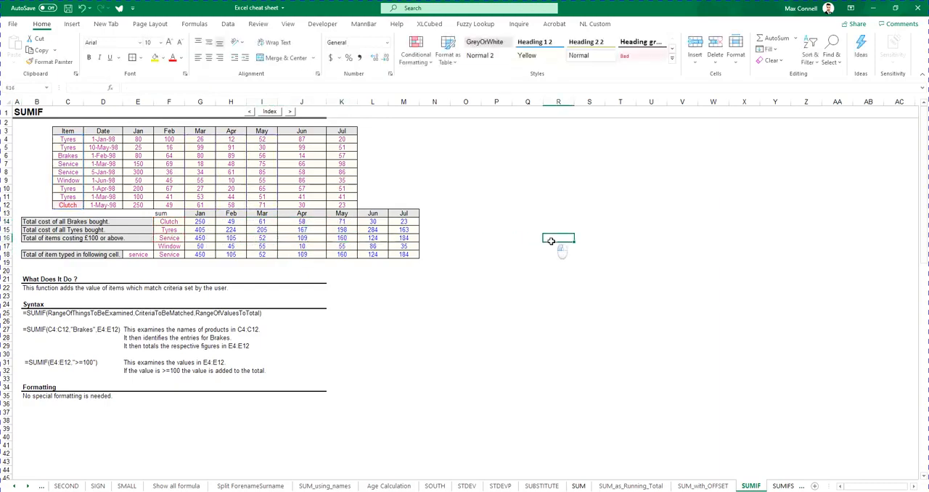
Switch to the Excel Course Guide PDF in Acrobat, check the Unit 2 Formula Referencing topics, and return to the workbook
left_click(432, 307)
left_click(560, 483)
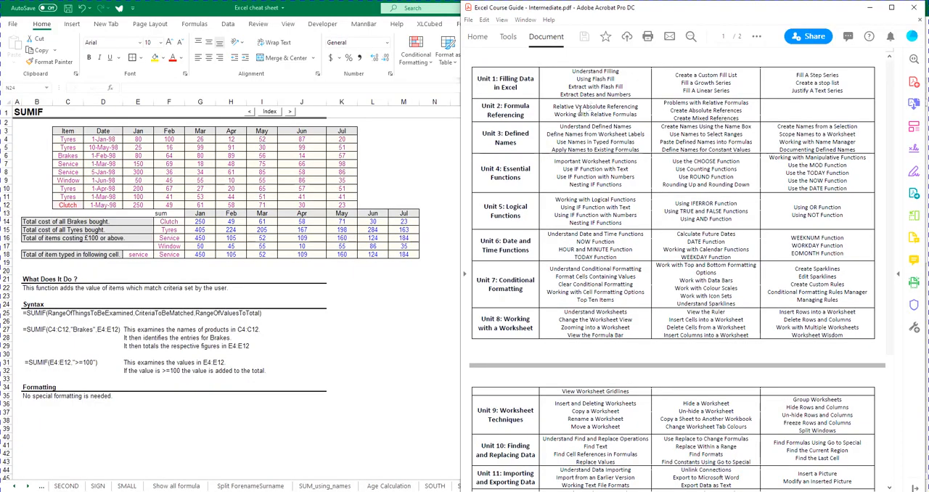
left_click(276, 184)
Change the G14 SUMIF to the relative criterion F14 and column-locked sum range $E4:$E12, and fill it across to M14
left_click(194, 221)
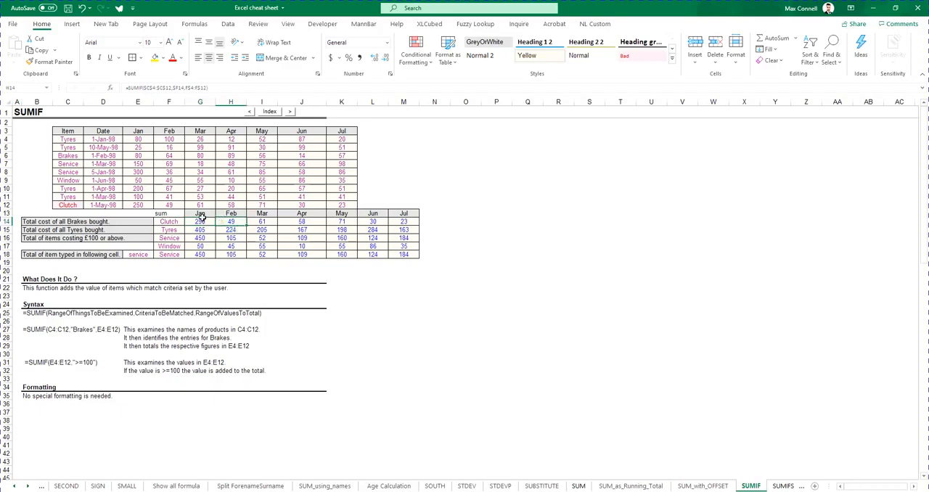
double_click(203, 221)
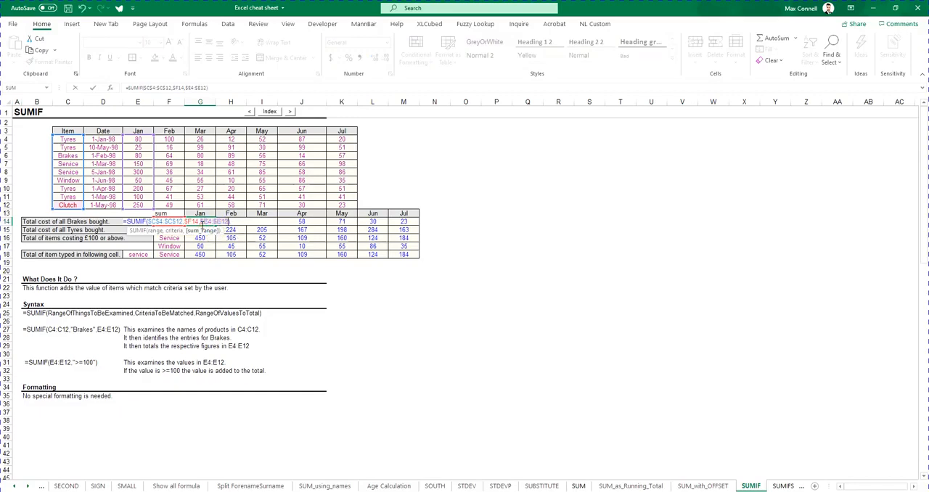
double_click(191, 221)
key("F4")
key("F4")
key("F4")
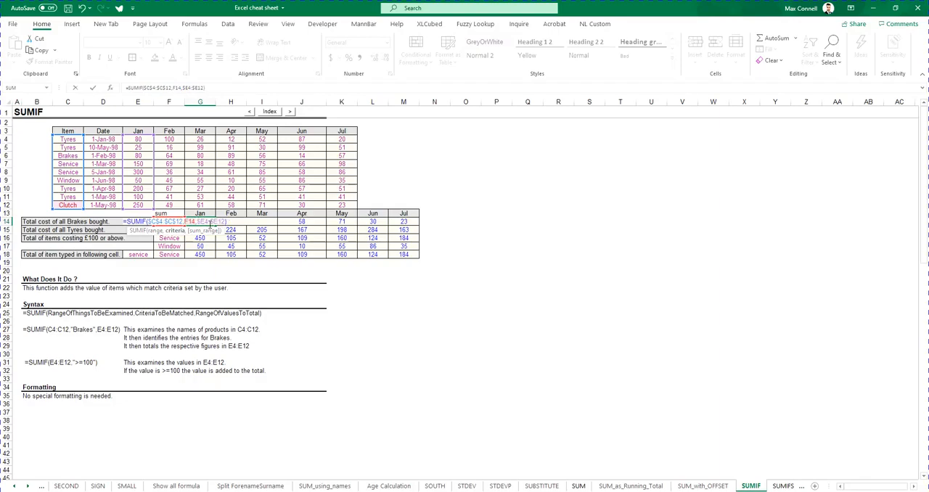
key("ctrl+Return")
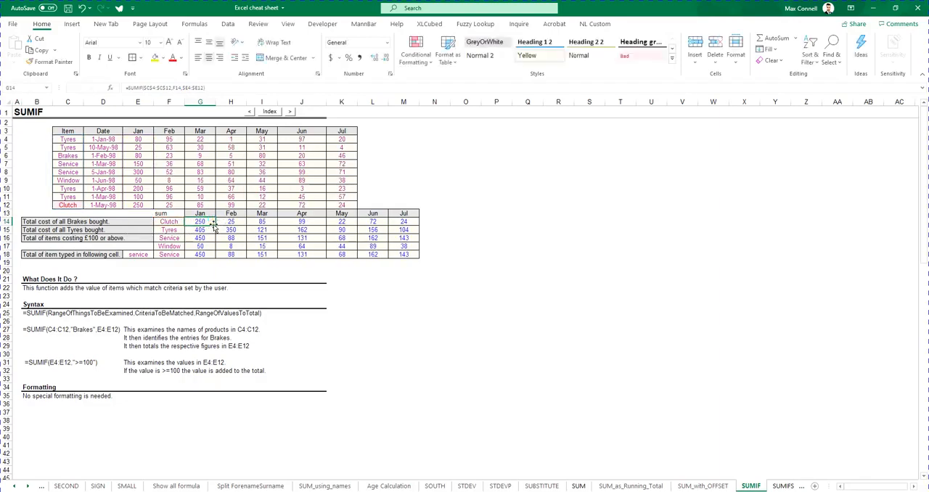
left_click_drag(216, 225, 413, 228)
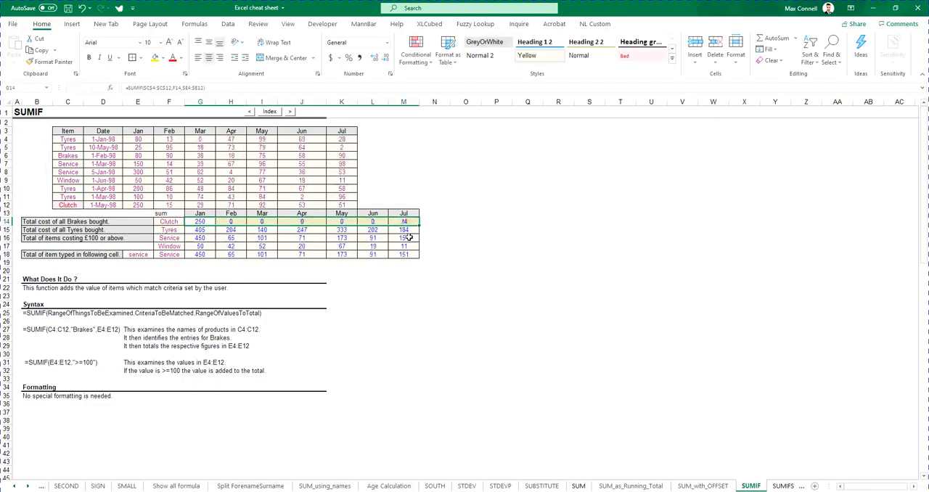
Compare the criteria and sum range references in the filled row 14 formulas with those in the Mar and May columns below
double_click(232, 222)
left_click(266, 222)
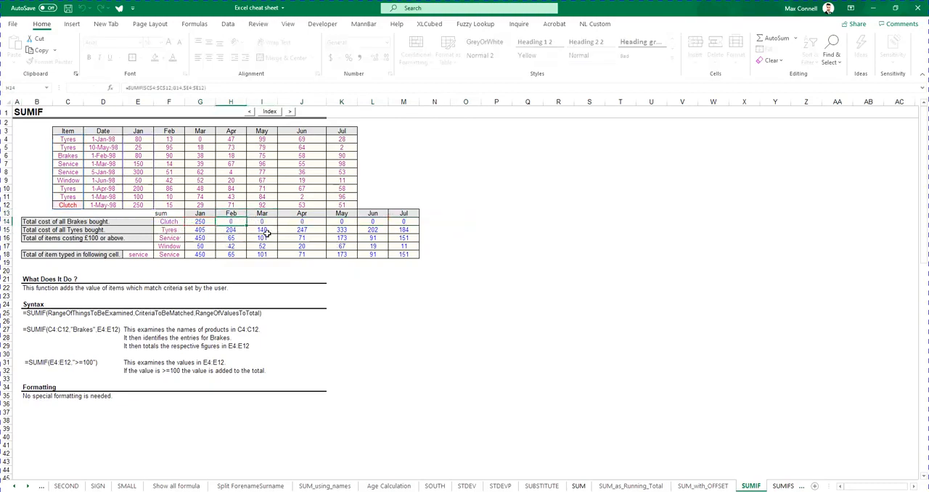
double_click(267, 221)
key("Escape")
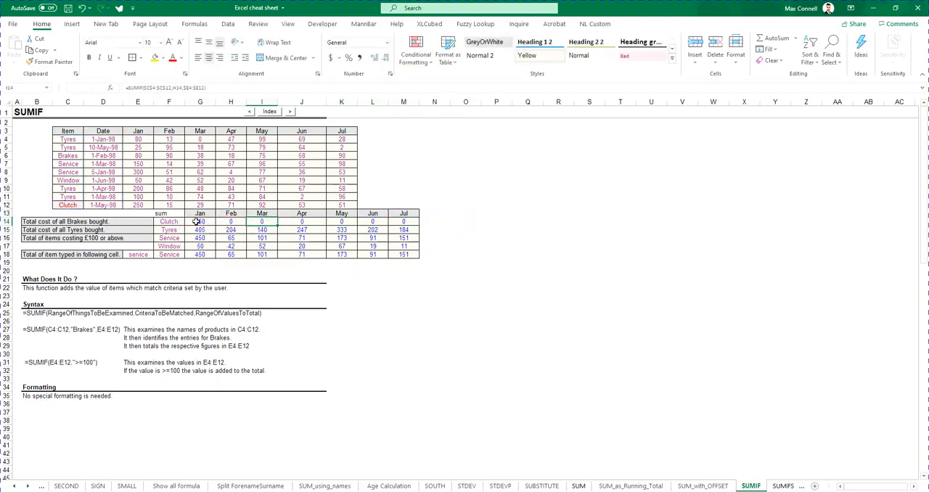
left_click_drag(198, 222, 404, 215)
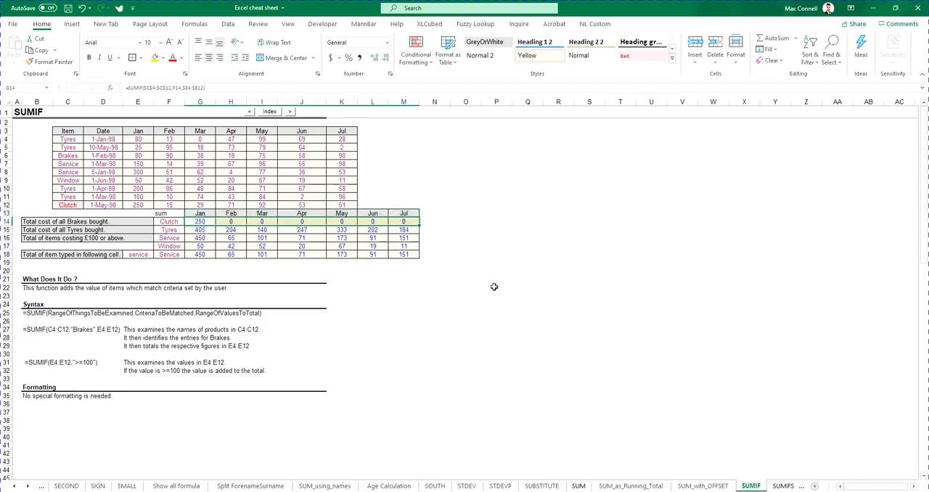
left_click_drag(227, 221, 404, 222)
double_click(267, 238)
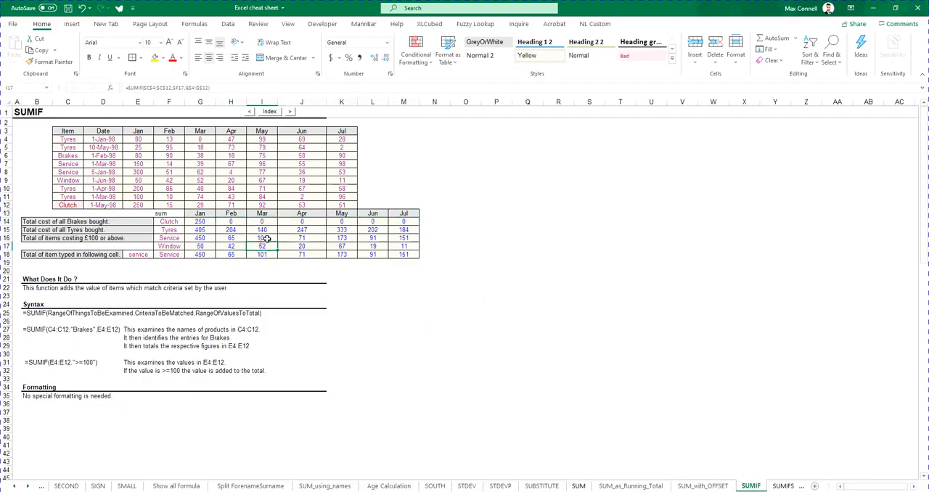
double_click(342, 238)
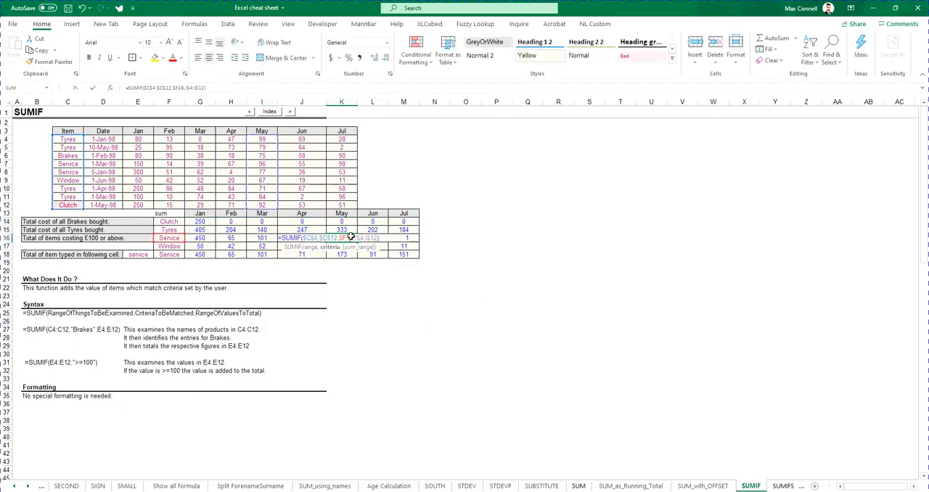
key("Escape")
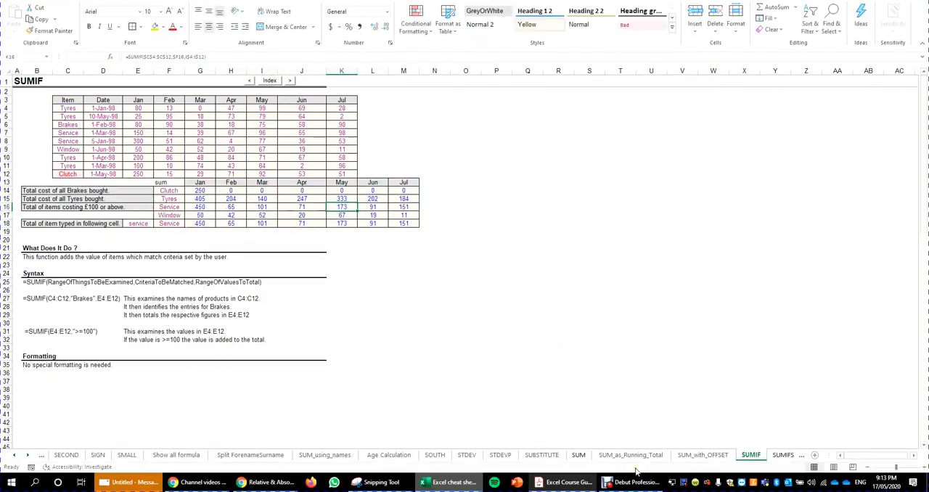
Switch to the Excel Course Guide PDF in Acrobat and review the absolute and mixed reference topics in Unit 2
left_click(562, 483)
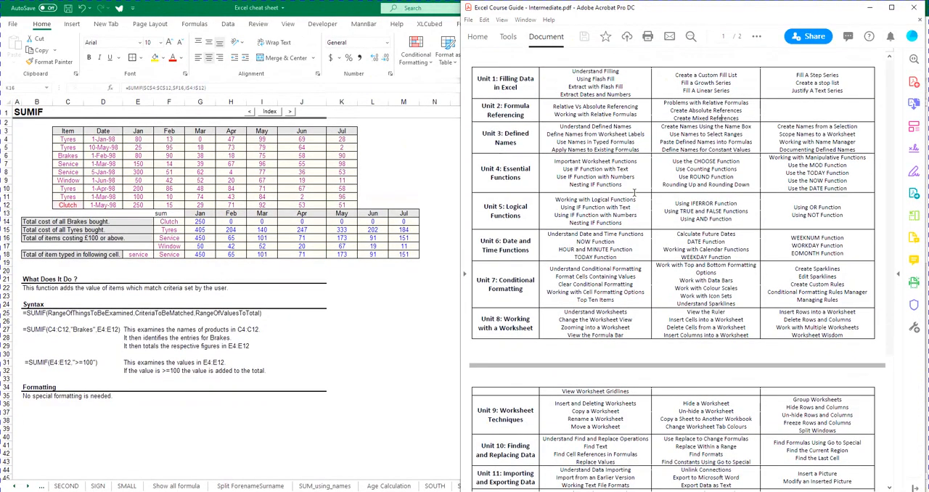
double_click(686, 110)
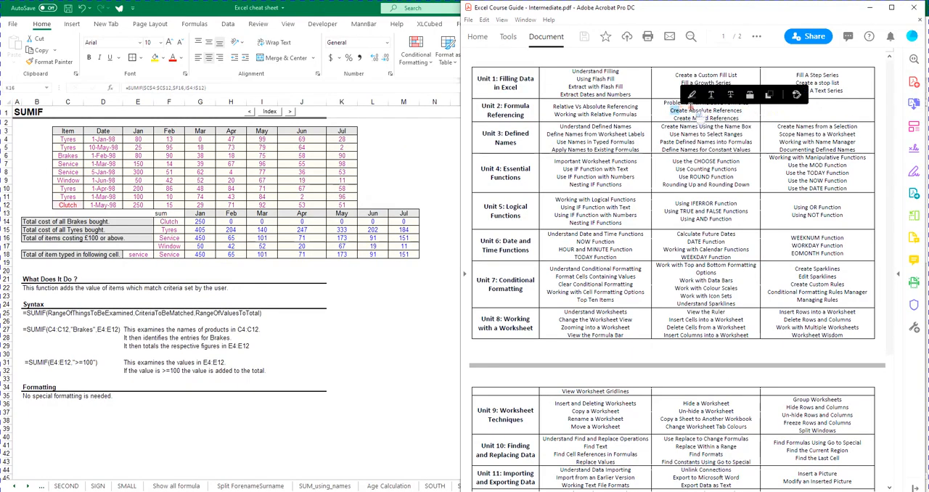
left_click(692, 110)
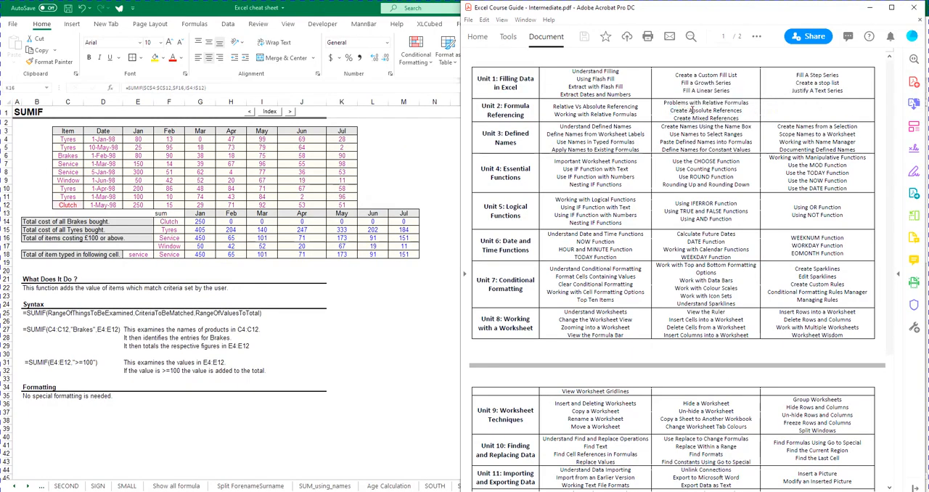
left_click_drag(675, 119, 747, 125)
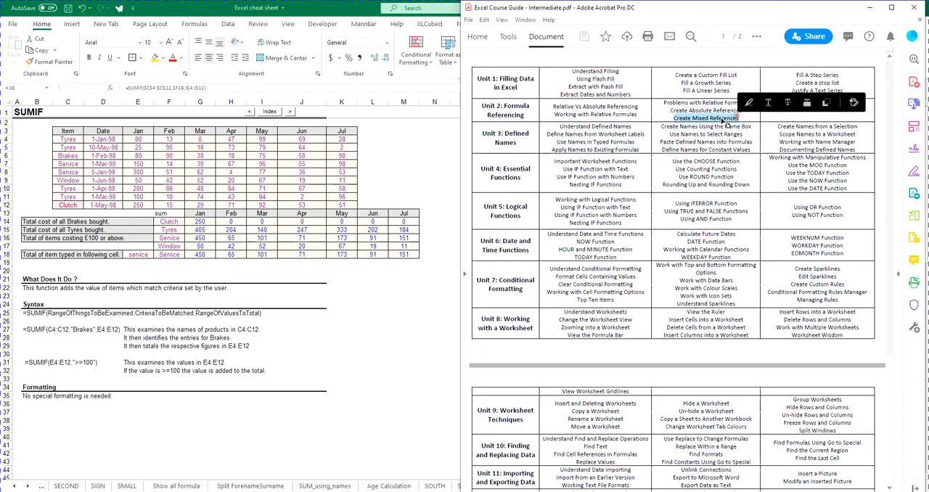
left_click(692, 119)
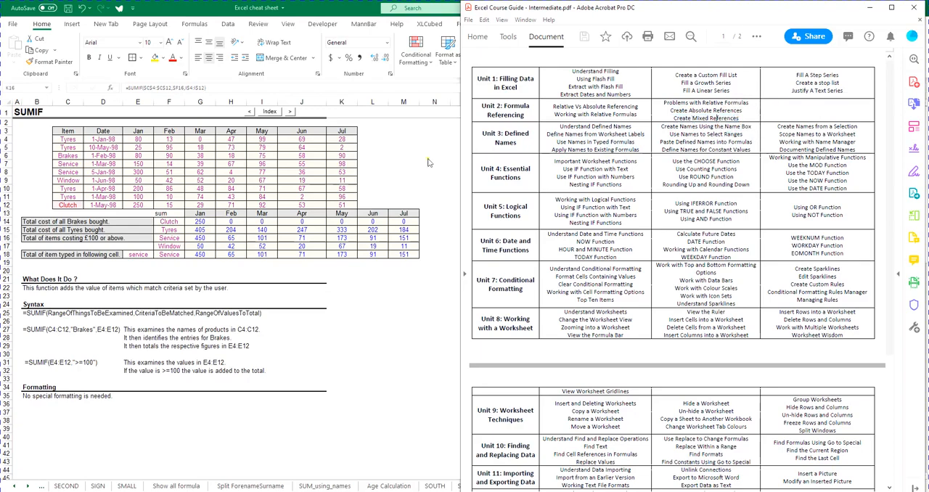
Return to the Excel workbook, compare the references in the G14 and G17 SUMIF formulas, and switch back to the PDF guide
left_click(82, 145)
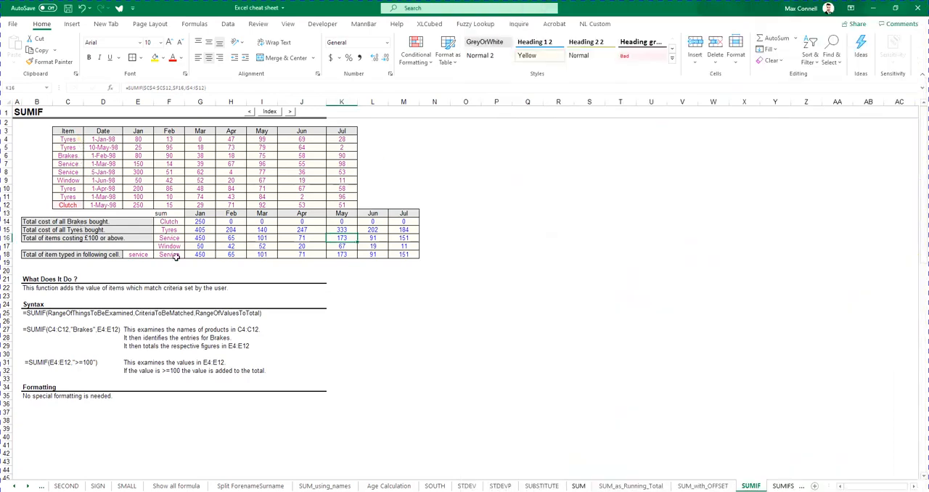
double_click(199, 221)
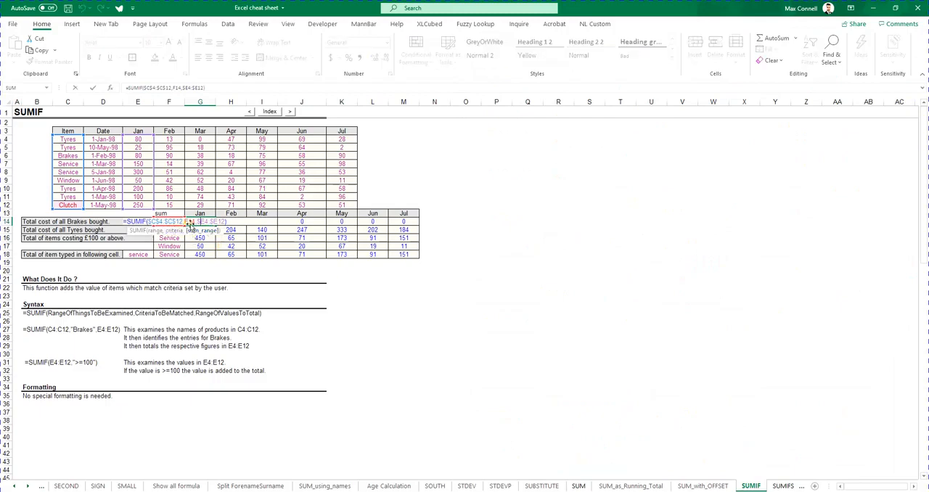
left_click(190, 247)
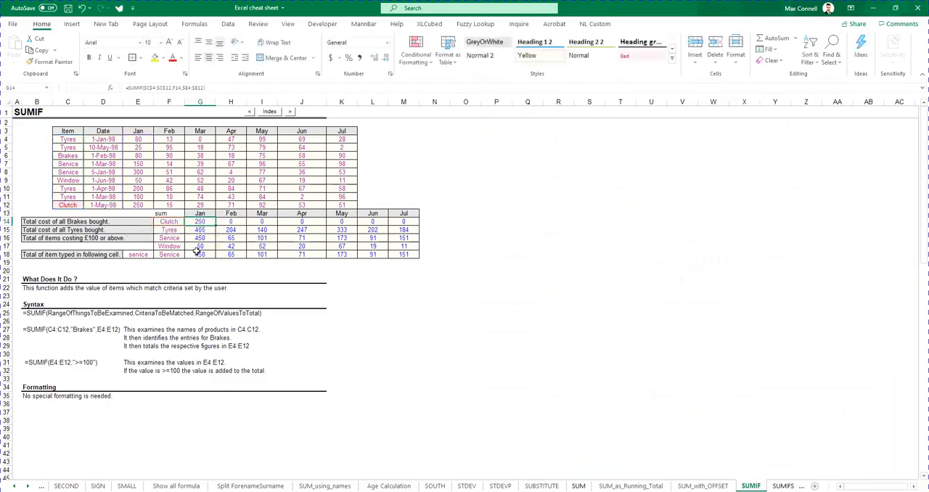
double_click(193, 247)
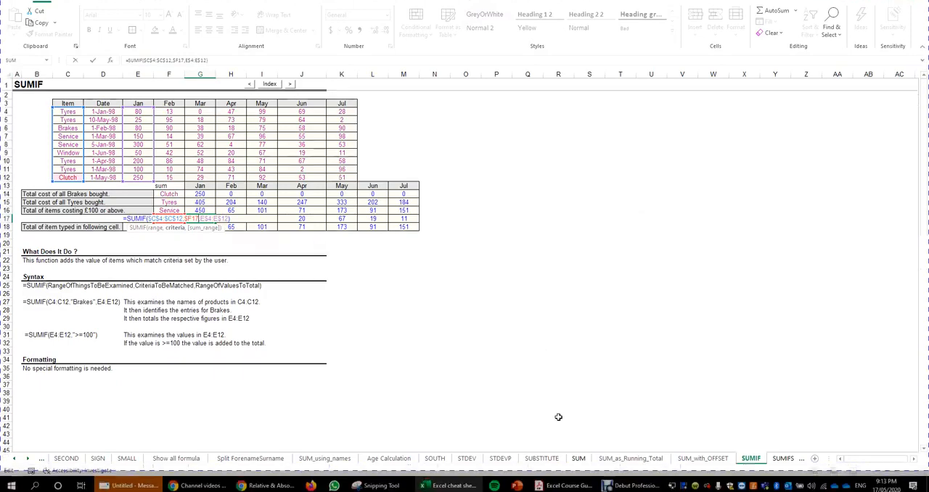
left_click(563, 481)
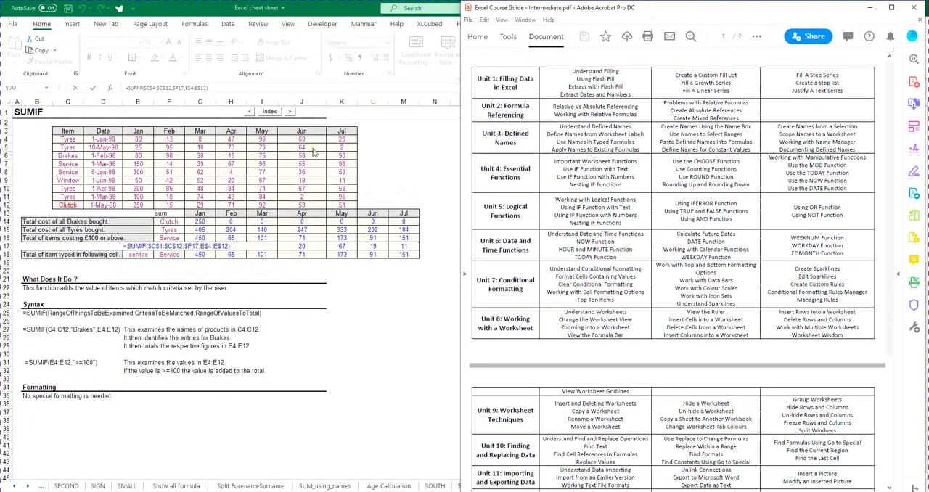